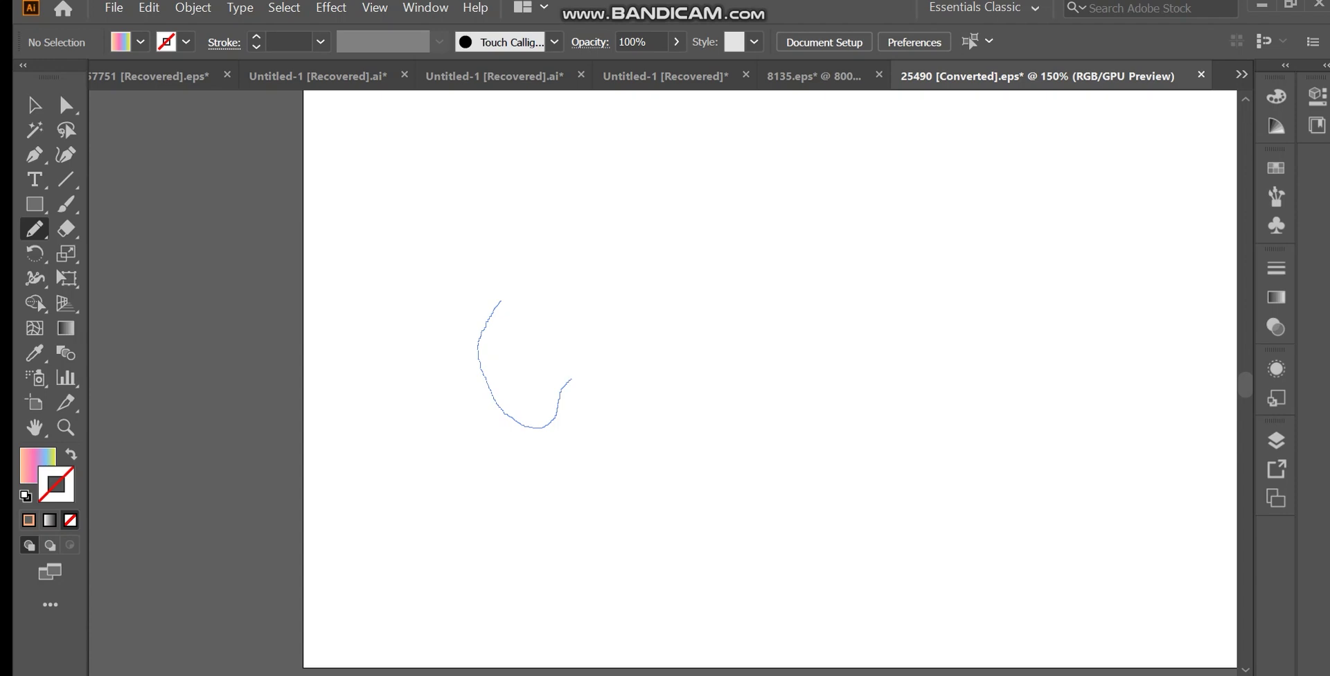
Draw a closed, wavy ribbon shape across the middle of the artboard with the Pencil tool.
mouse_move(584, 377)
left_mouse_down()
mouse_move(621, 382)
mouse_move(721, 449)
mouse_move(784, 436)
mouse_move(840, 373)
mouse_move(880, 368)
mouse_move(923, 395)
left_mouse_up()
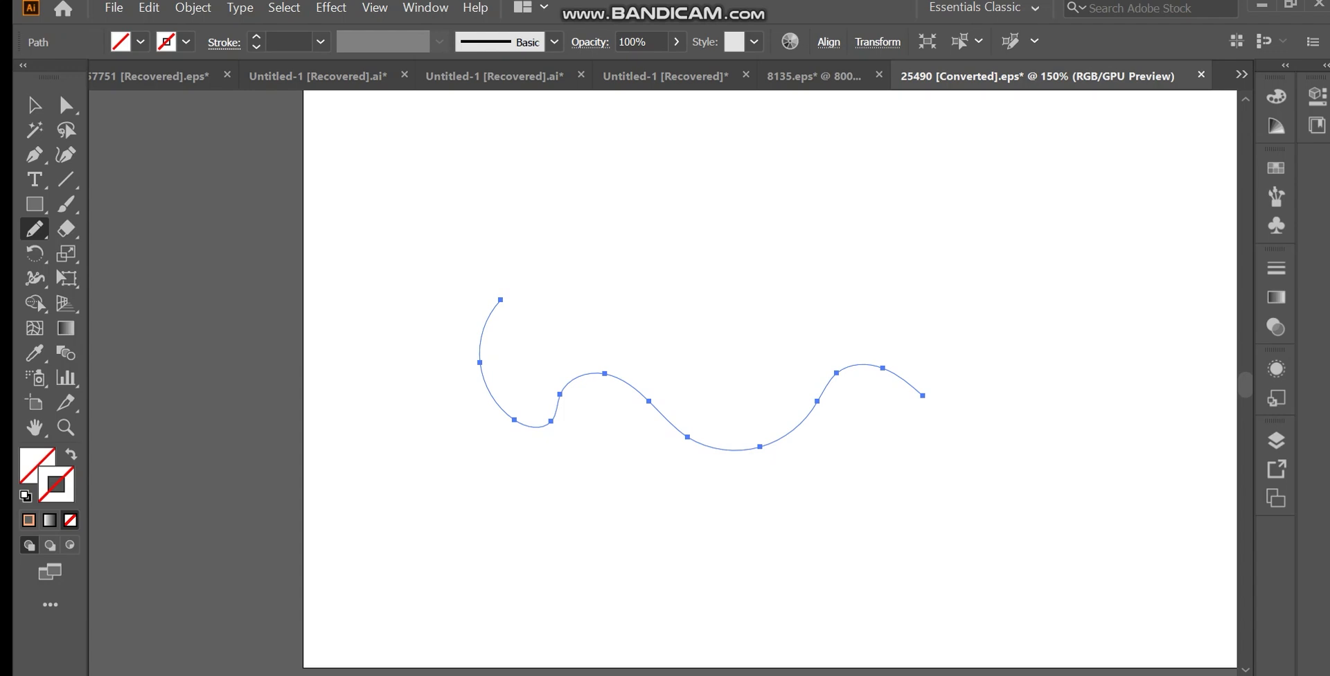
key("ctrl+z")
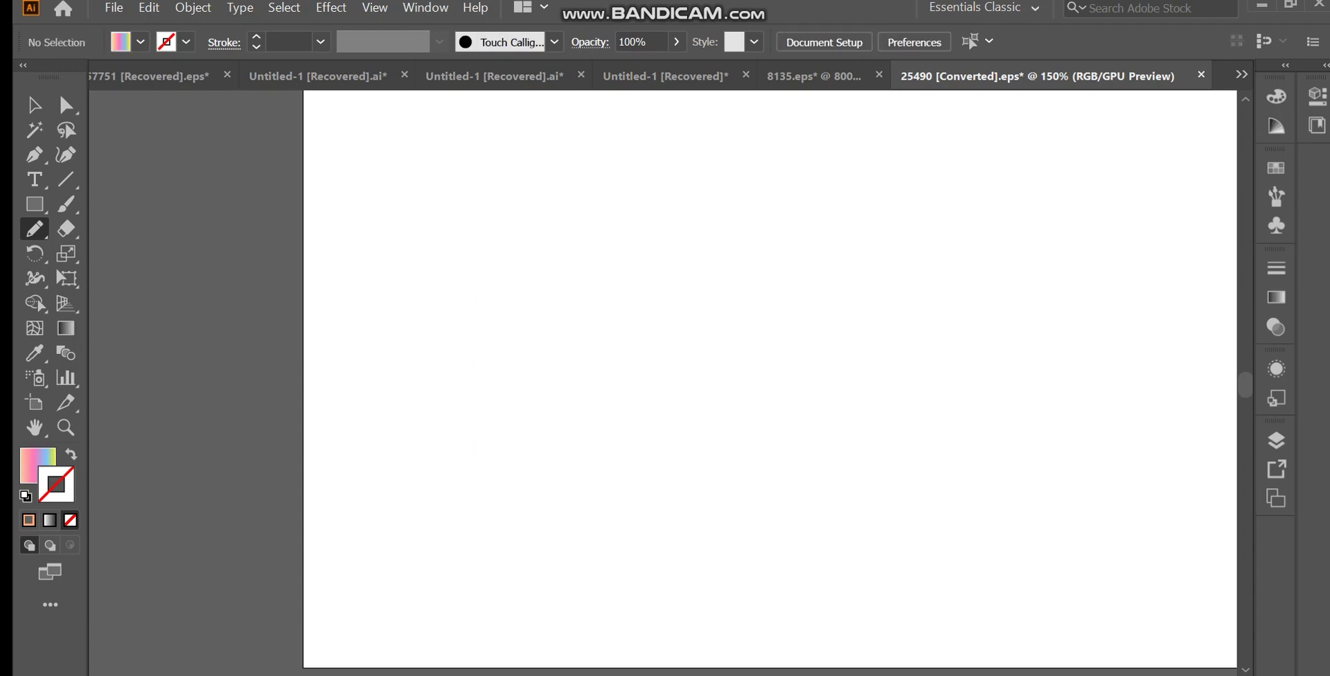
mouse_move(458, 303)
left_mouse_down()
mouse_move(454, 424)
mouse_move(544, 379)
mouse_move(587, 434)
mouse_move(667, 465)
mouse_move(748, 408)
mouse_move(839, 461)
mouse_move(890, 470)
mouse_move(965, 397)
mouse_move(1010, 404)
mouse_move(1100, 461)
mouse_move(1115, 443)
mouse_move(1072, 362)
mouse_move(1010, 317)
mouse_move(949, 330)
mouse_move(888, 421)
mouse_move(871, 424)
mouse_move(806, 365)
mouse_move(670, 376)
mouse_move(554, 338)
mouse_move(493, 287)
mouse_move(460, 294)
left_mouse_up()
key("v")
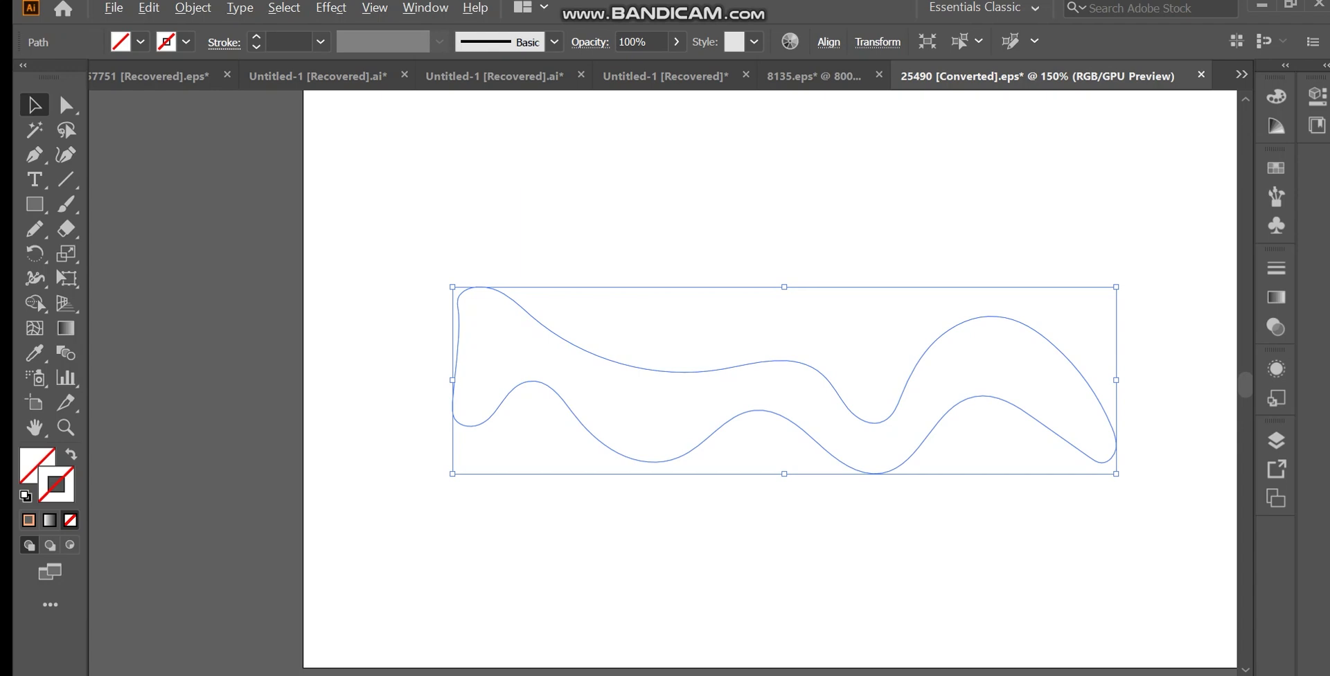
Fill the ribbon by sampling the orange, pink, blue and yellow gradient rectangle above the artboard with the Eyedropper tool.
scroll(403, 209, "down", 3)
left_click_drag(404, 209, 562, 335)
key("i")
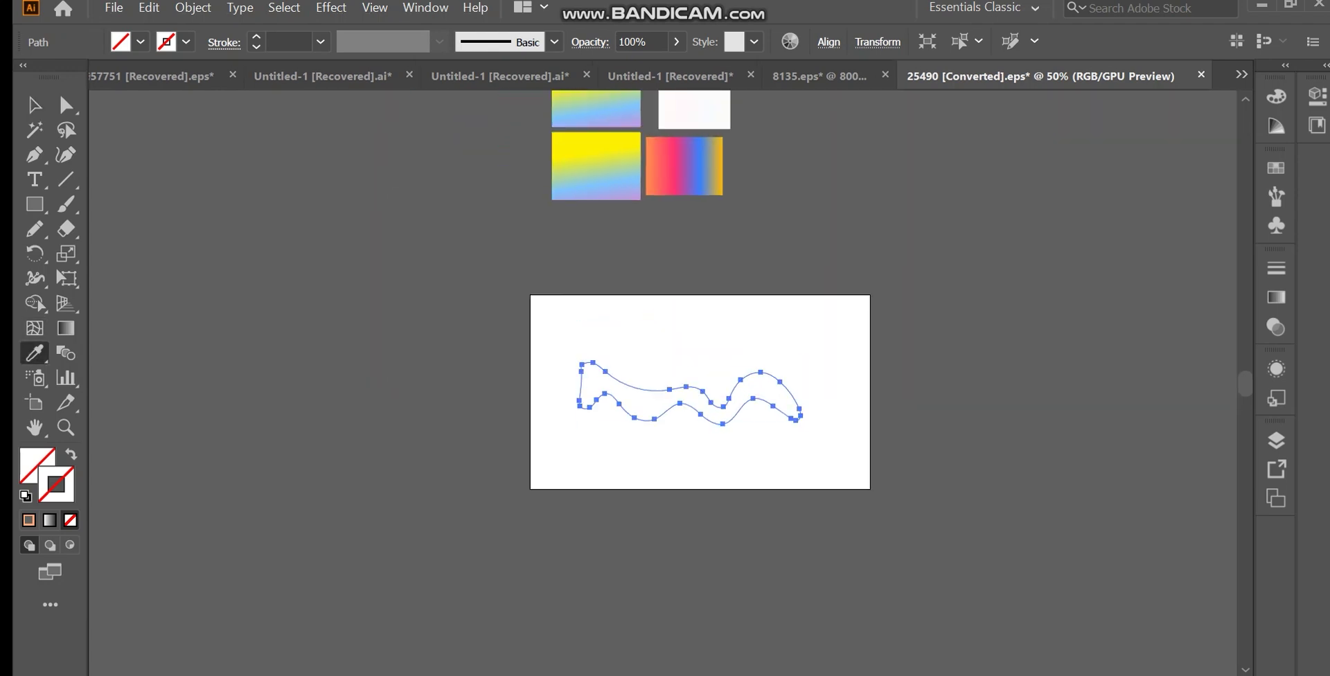
left_click(684, 167)
Duplicate the gradient ribbon just below the original and reflect the copy across the Vertical axis.
key("v")
mouse_move(688, 405)
left_mouse_down()
mouse_move(694, 363)
mouse_move(698, 417)
left_mouse_up()
right_click(698, 417)
mouse_move(748, 335)
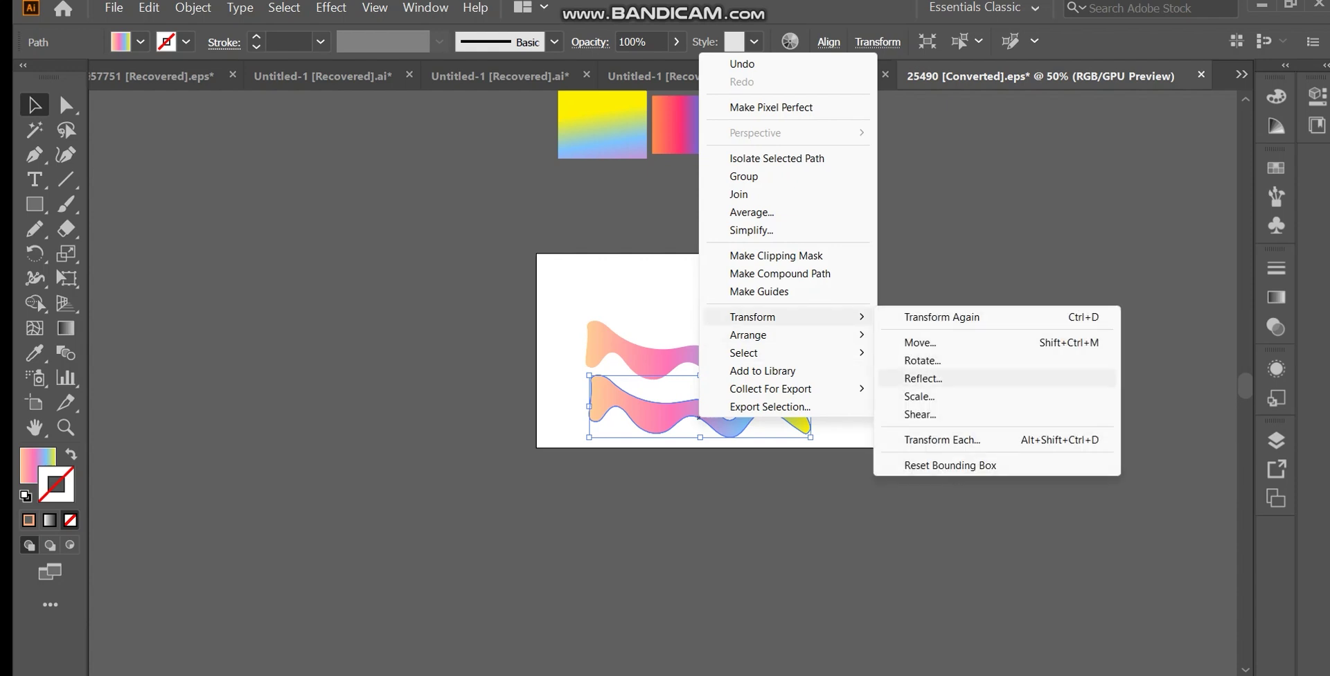
left_click(924, 379)
left_click(655, 317)
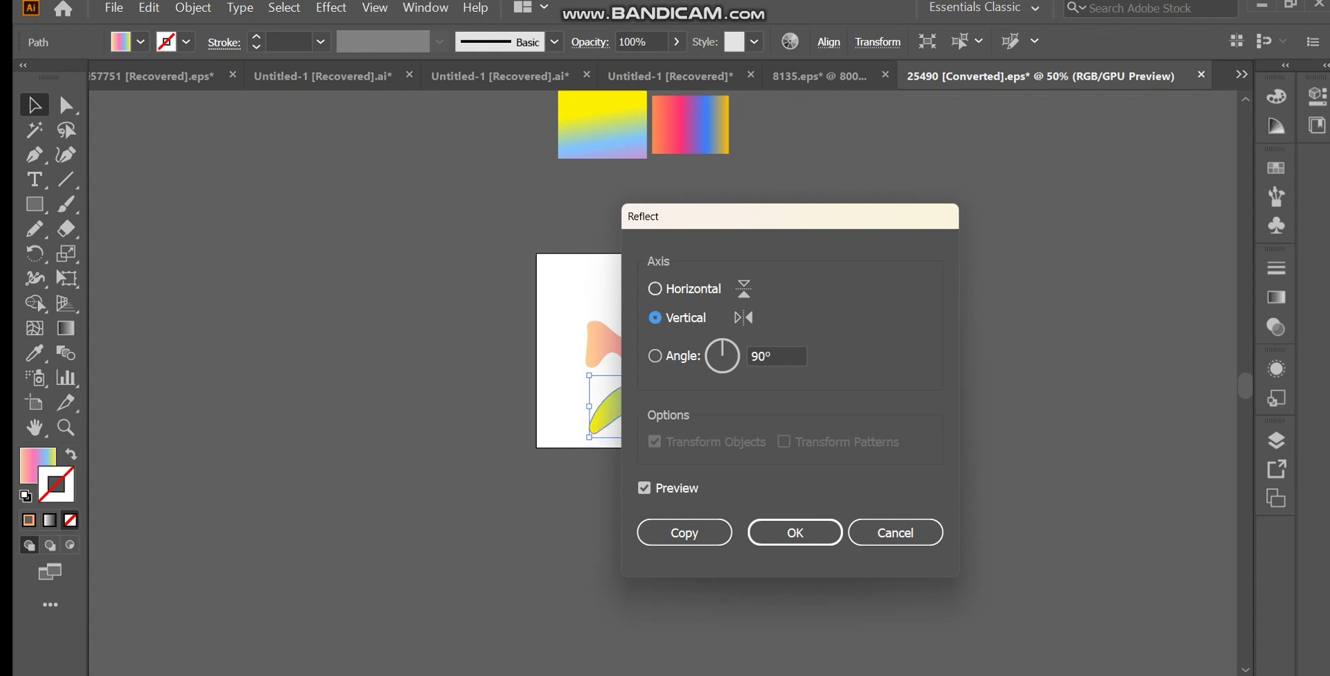
left_click_drag(762, 216, 1057, 233)
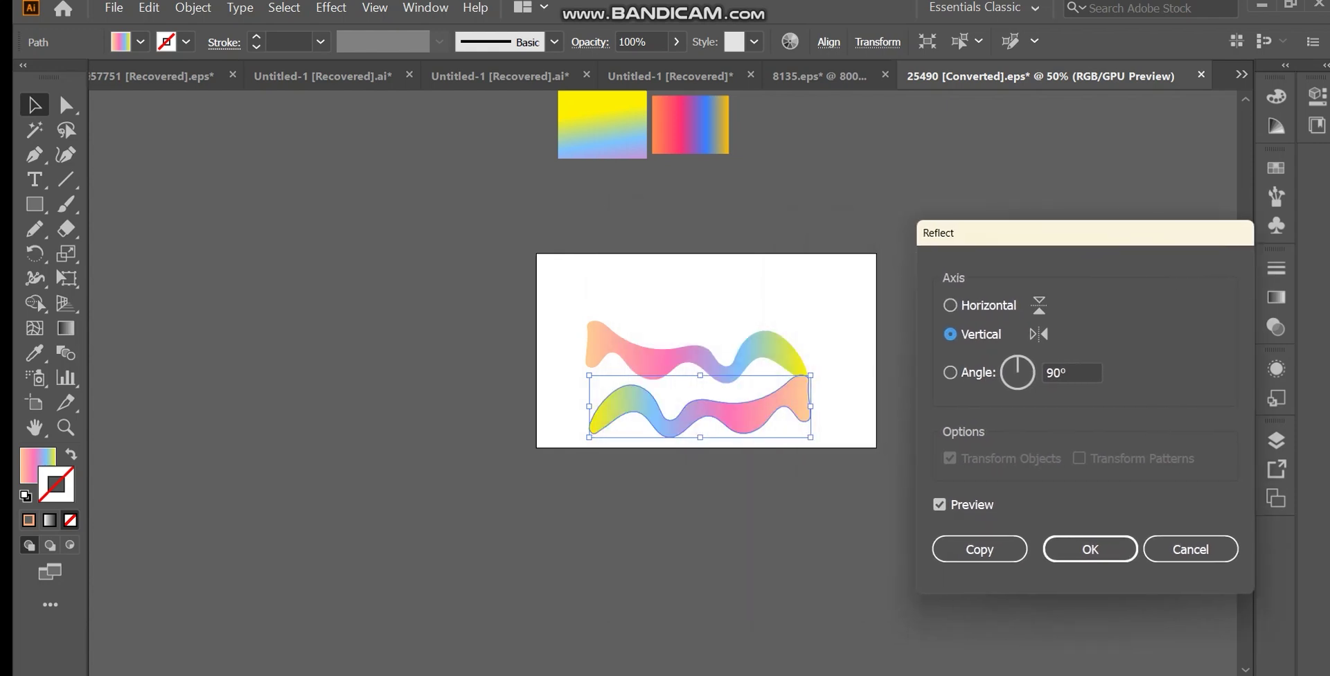
left_click(950, 304)
left_click(950, 334)
left_click(950, 304)
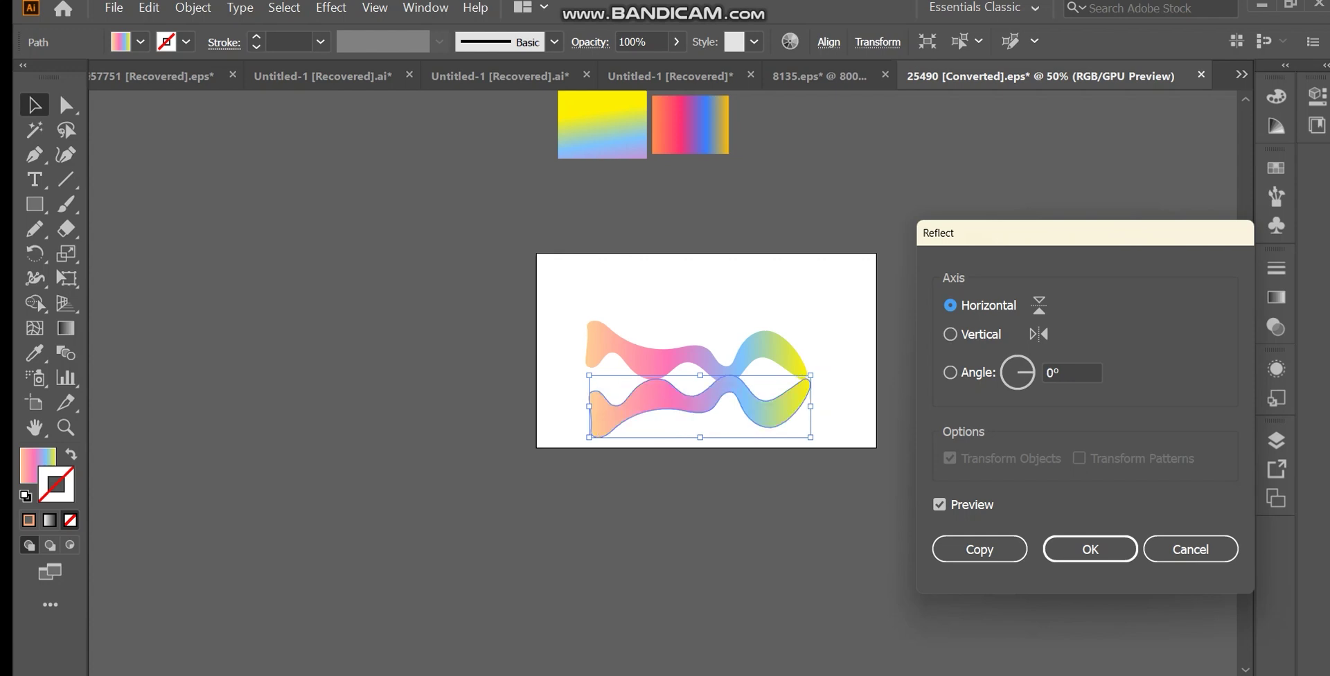
left_click(950, 334)
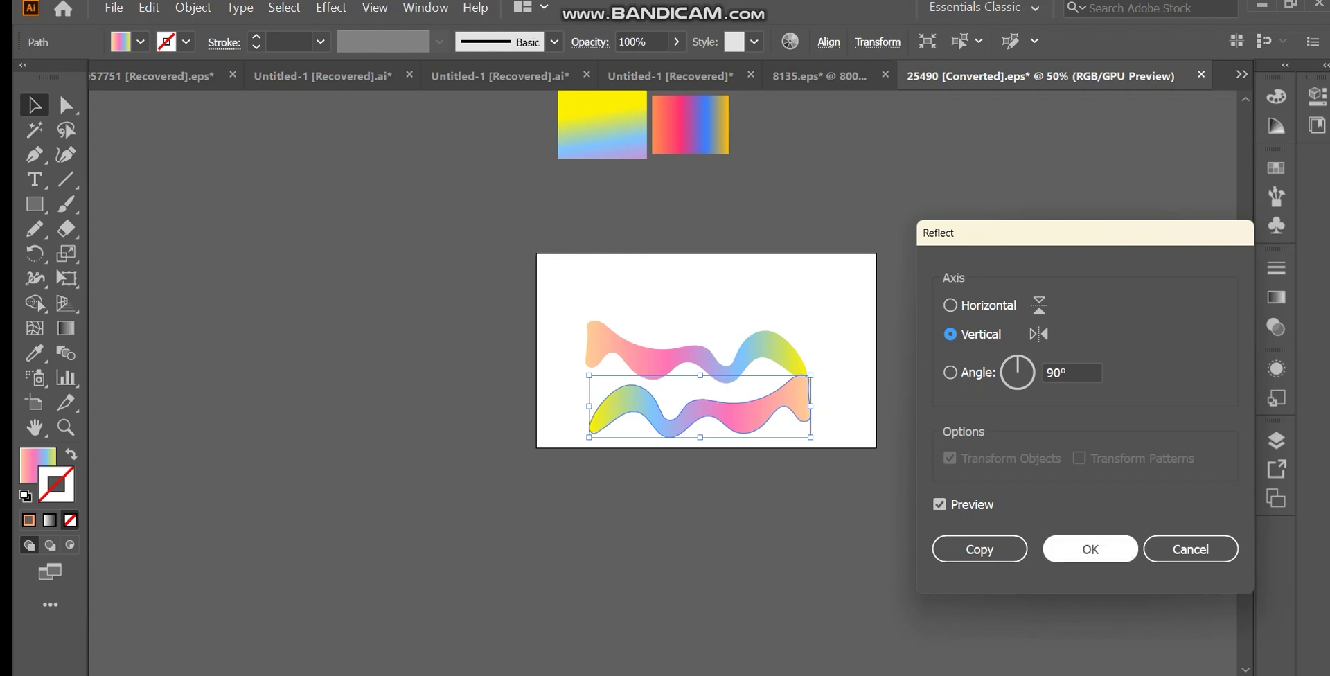
key("Return")
Reflect the lower ribbon across the Horizontal axis as well.
right_click(745, 403)
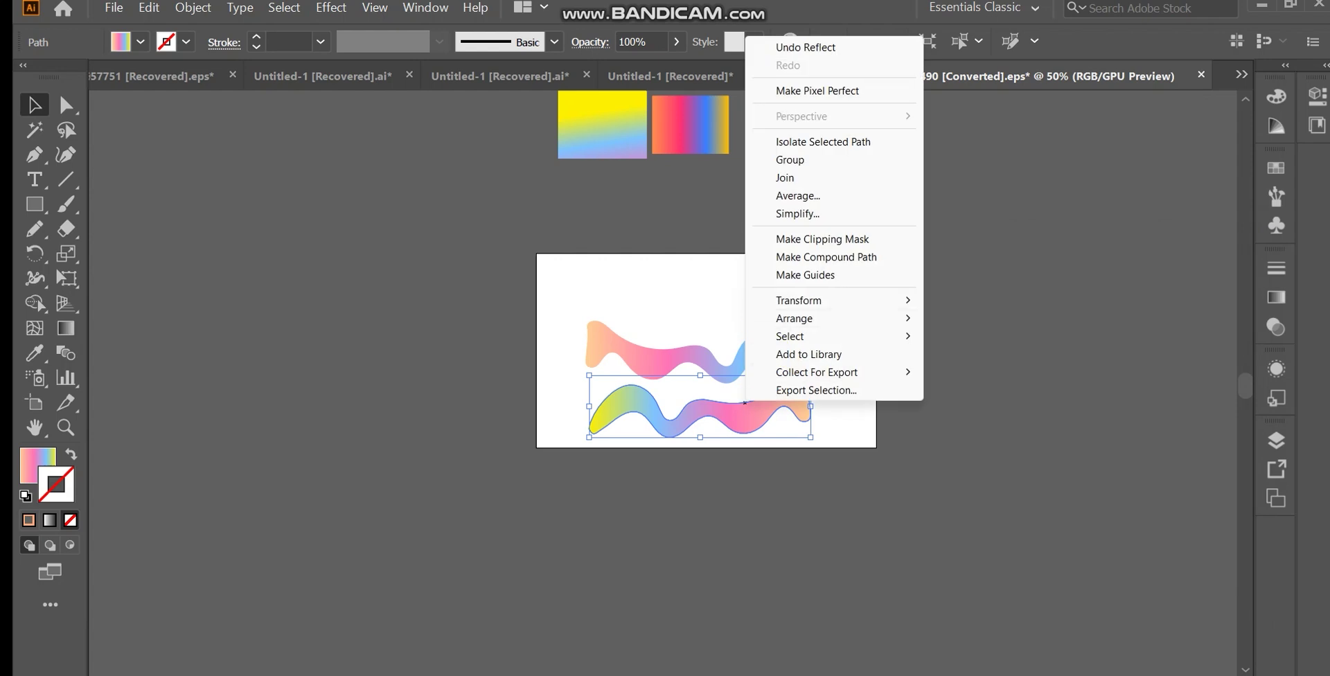
mouse_move(794, 318)
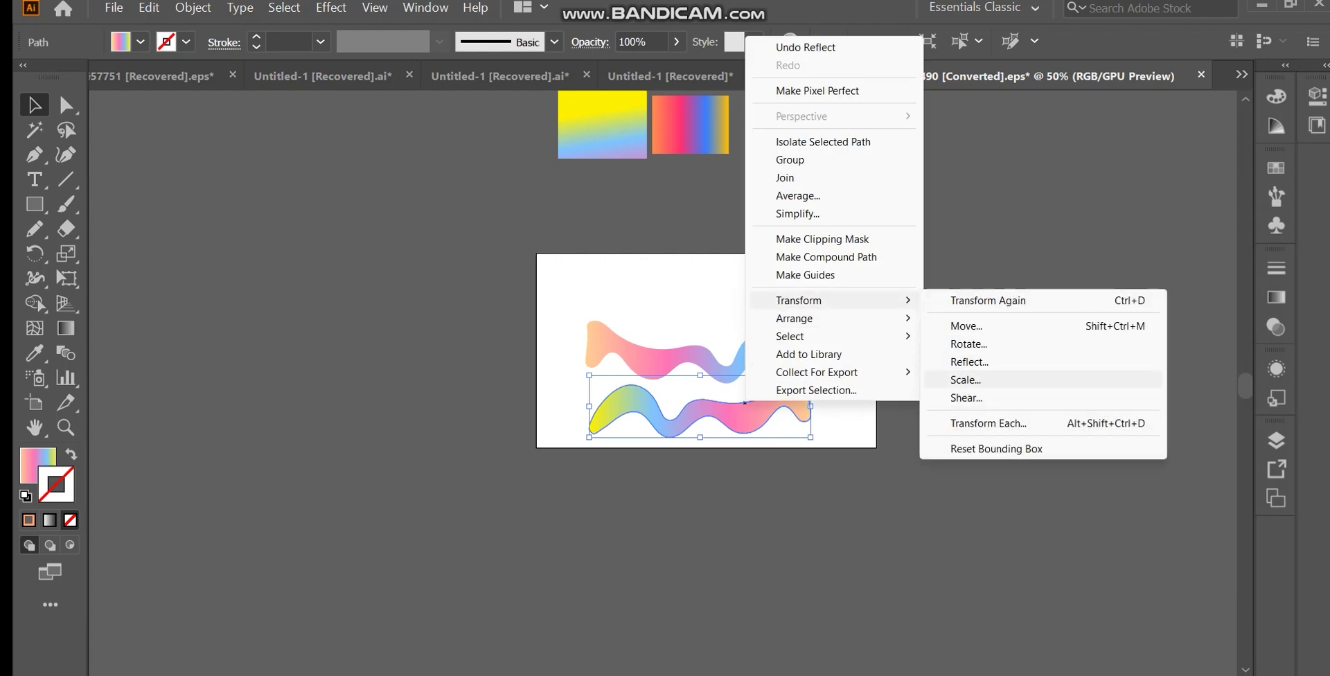
left_click(970, 344)
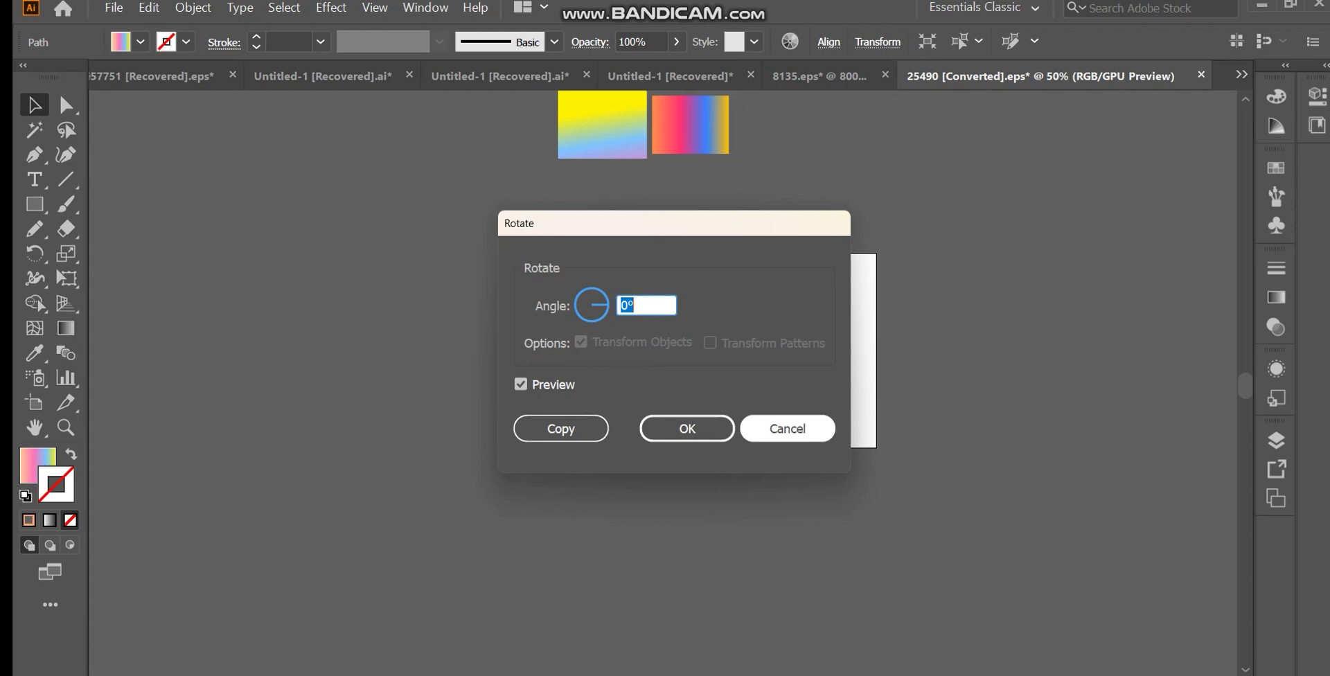
left_click(784, 427)
right_click(762, 358)
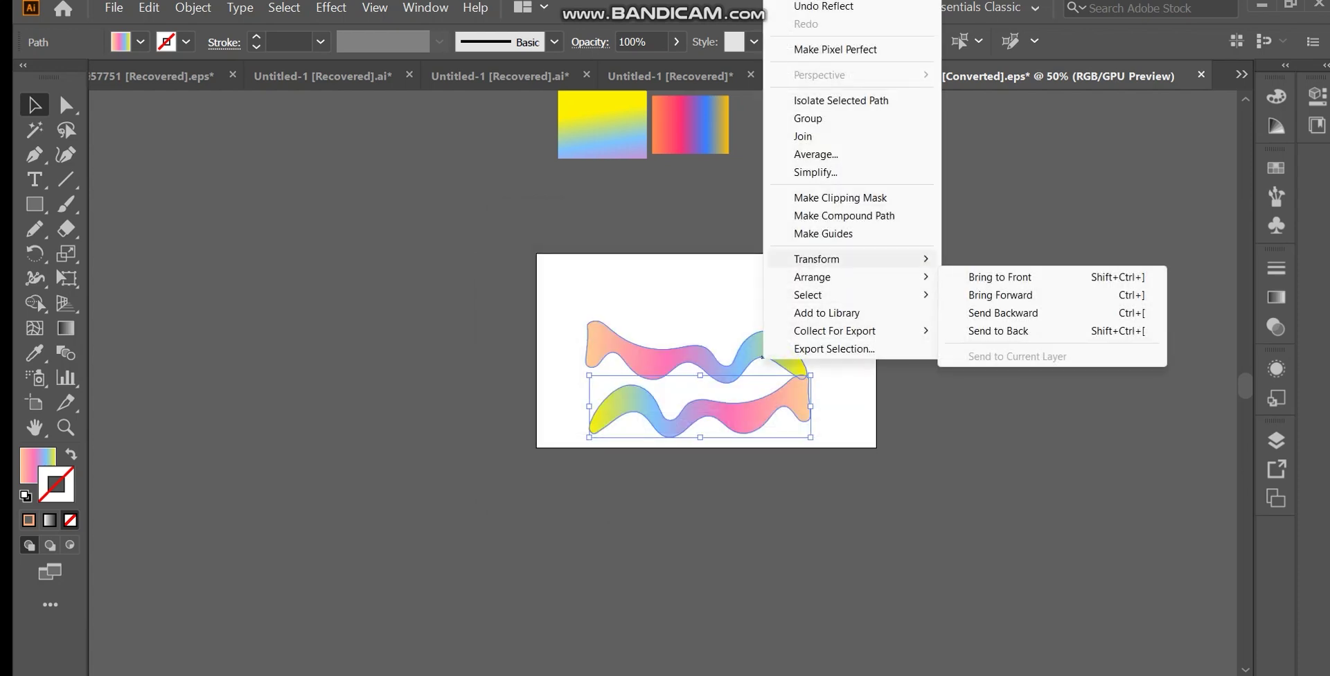
mouse_move(825, 259)
left_click(987, 321)
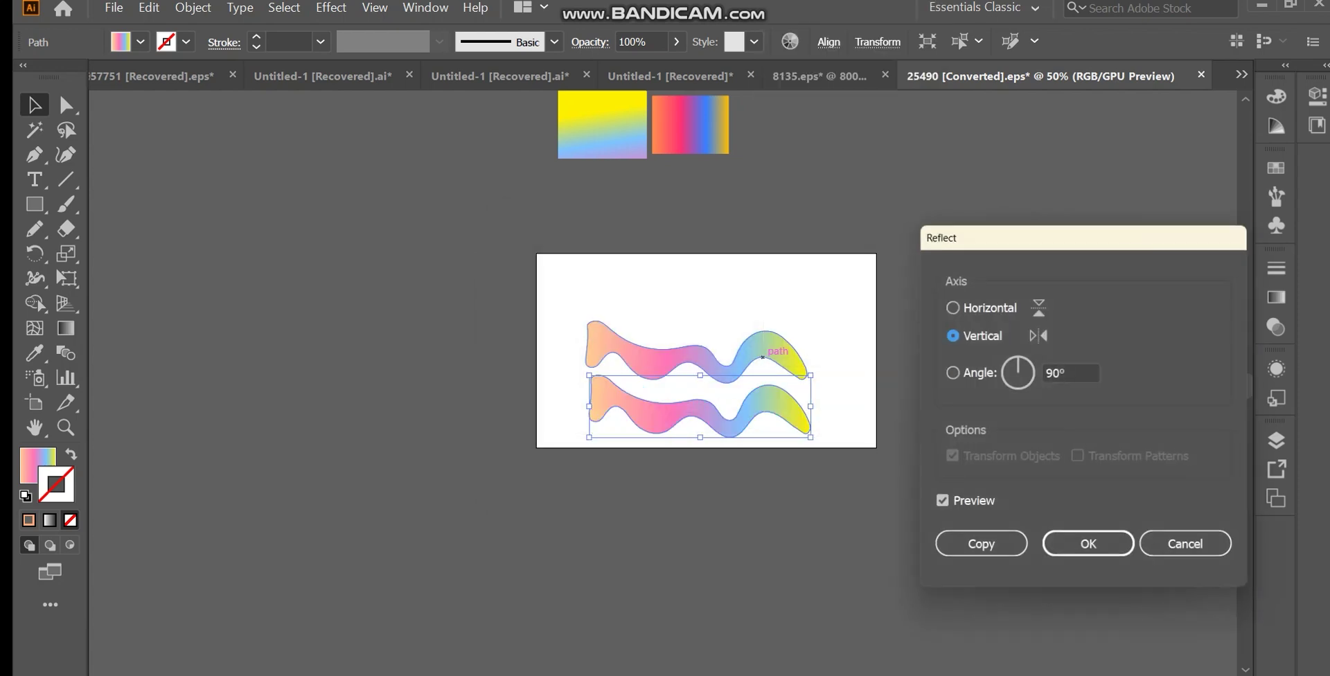
left_click(950, 305)
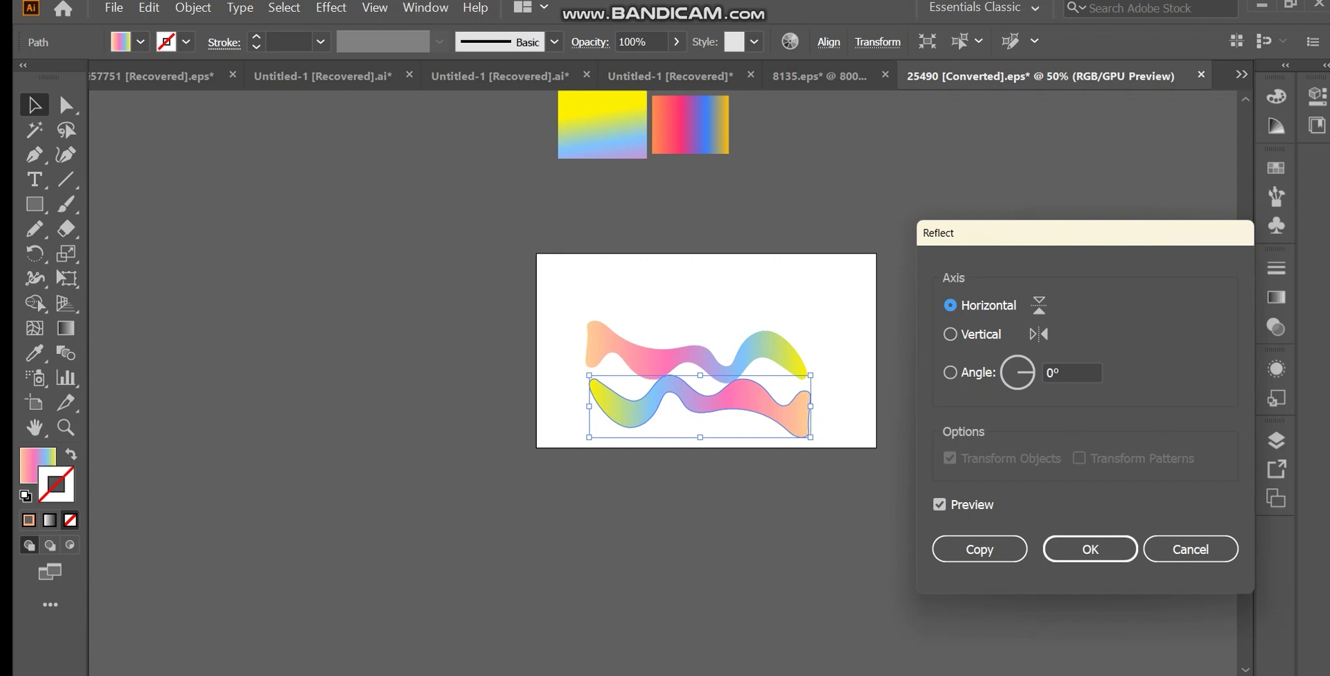
key("Return")
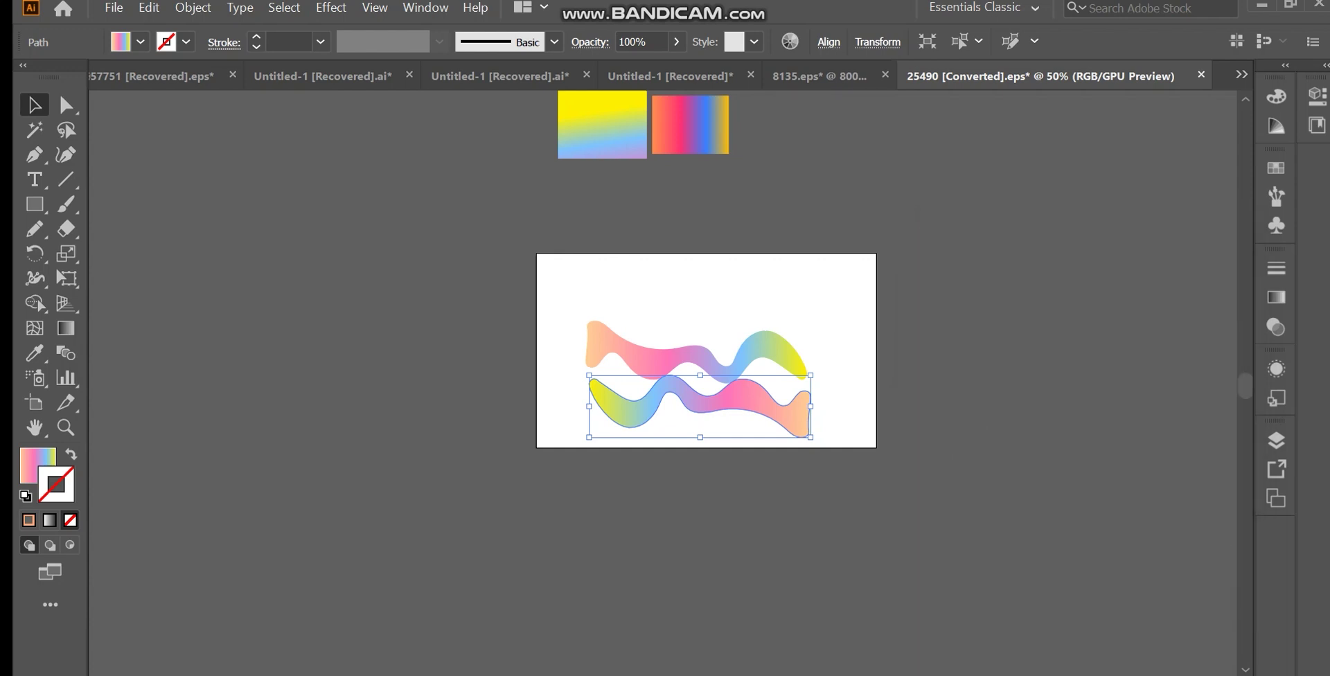
Move both ribbons higher on the artboard, leaving a clear gap between them.
left_click_drag(838, 478, 889, 459)
left_click(888, 460)
left_click_drag(803, 374, 812, 338)
left_click(804, 325)
left_click(804, 395, "shift")
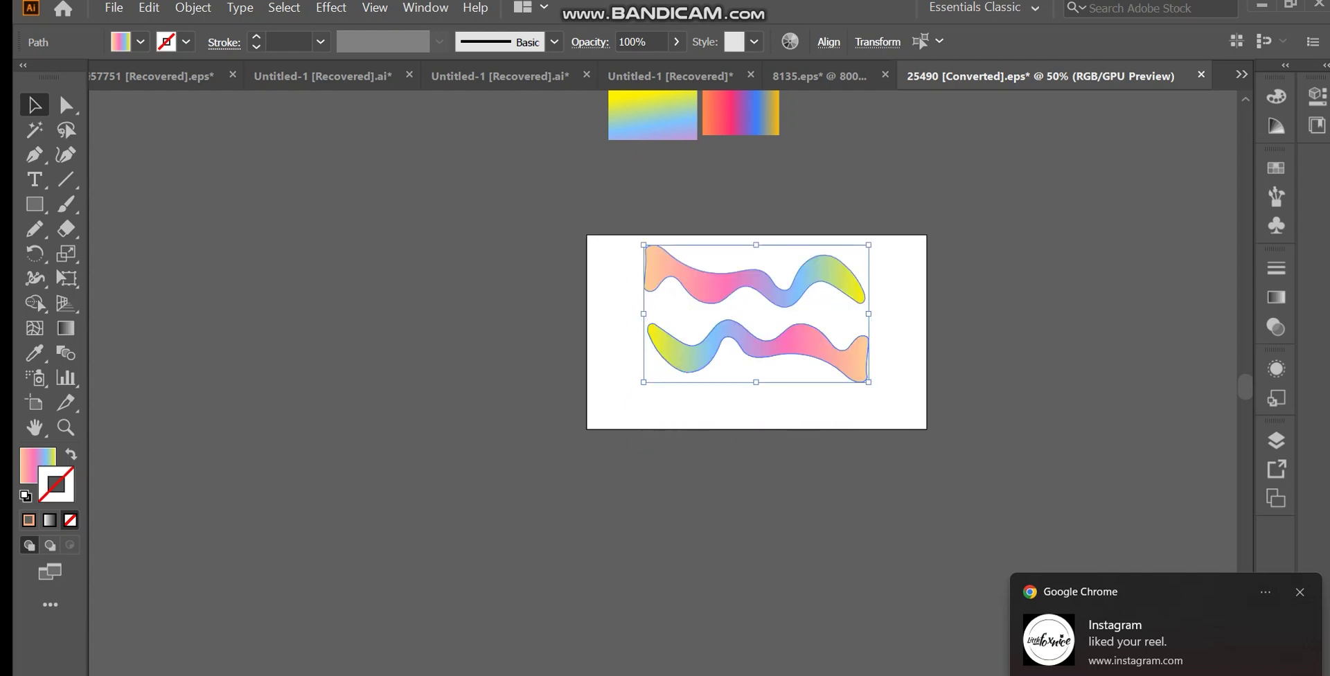
key("ctrl+shift+a")
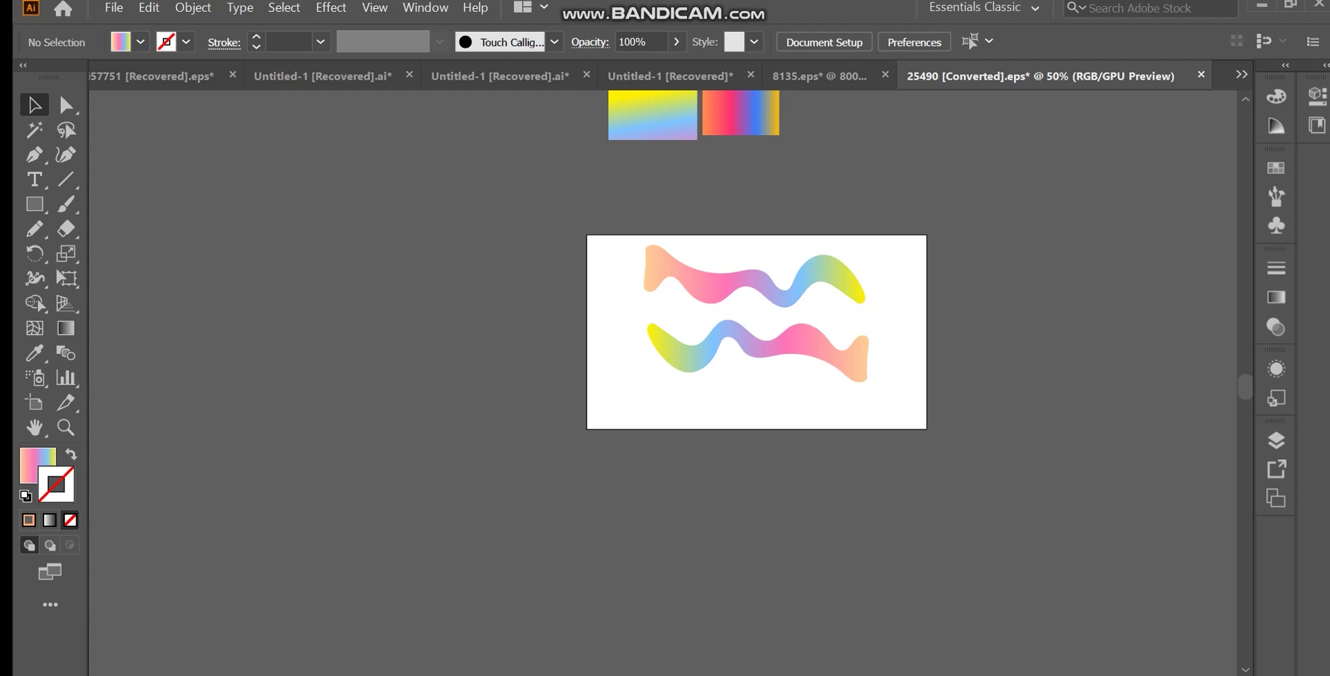
Enlarge the upper ribbon proportionally to span the artboard's width and move the lower ribbon down to the artboard's bottom edge.
left_click_drag(721, 285, 714, 336)
left_click(715, 336)
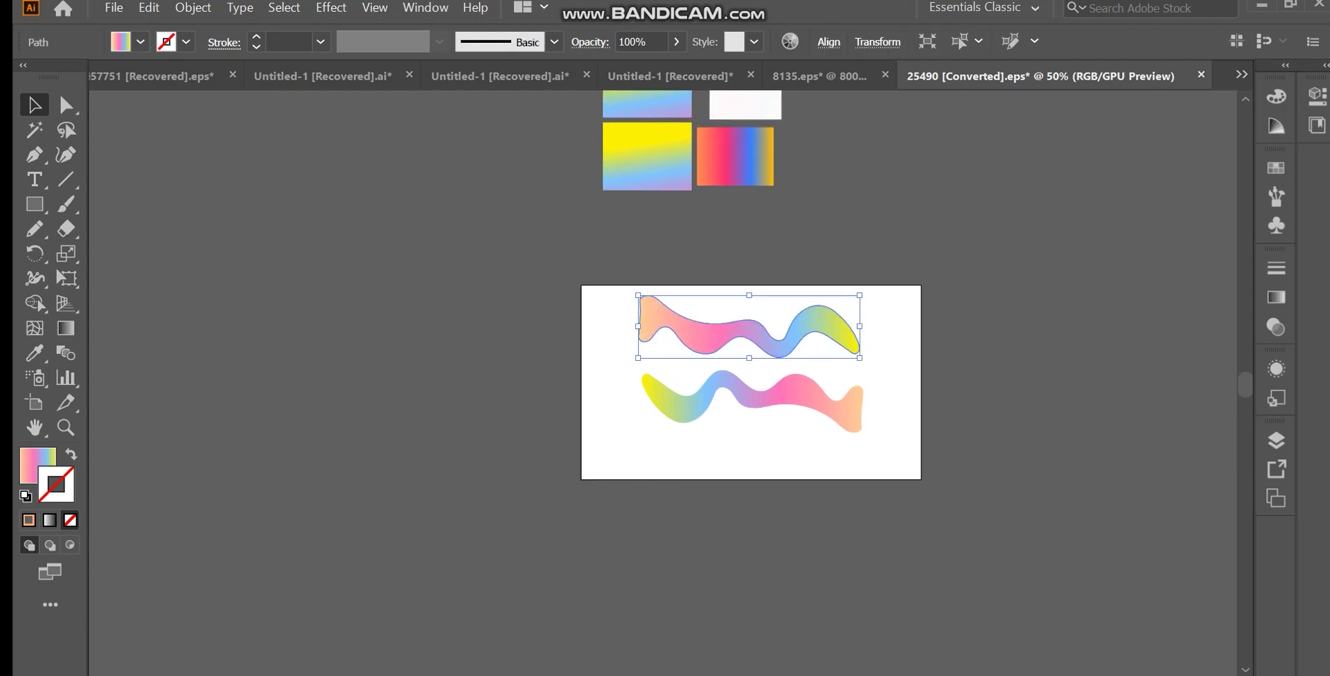
left_click_drag(860, 326, 922, 326)
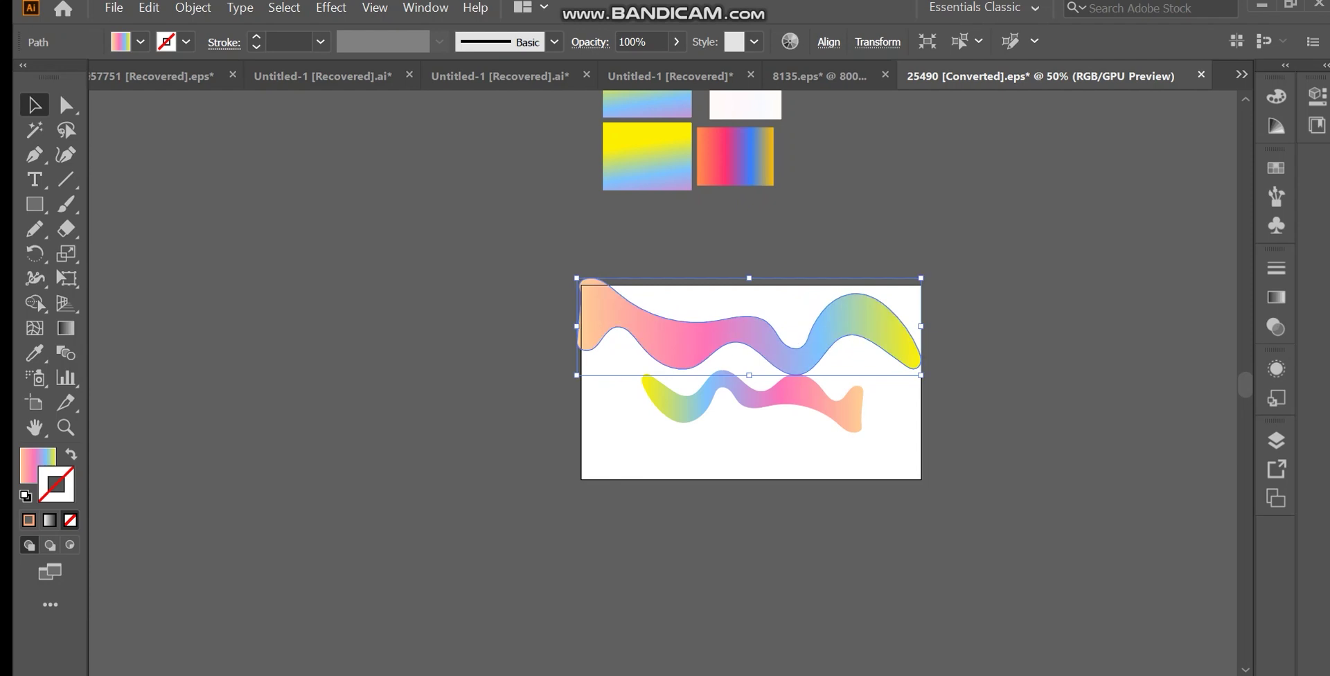
left_click_drag(820, 359, 801, 397)
left_click_drag(771, 438, 764, 486)
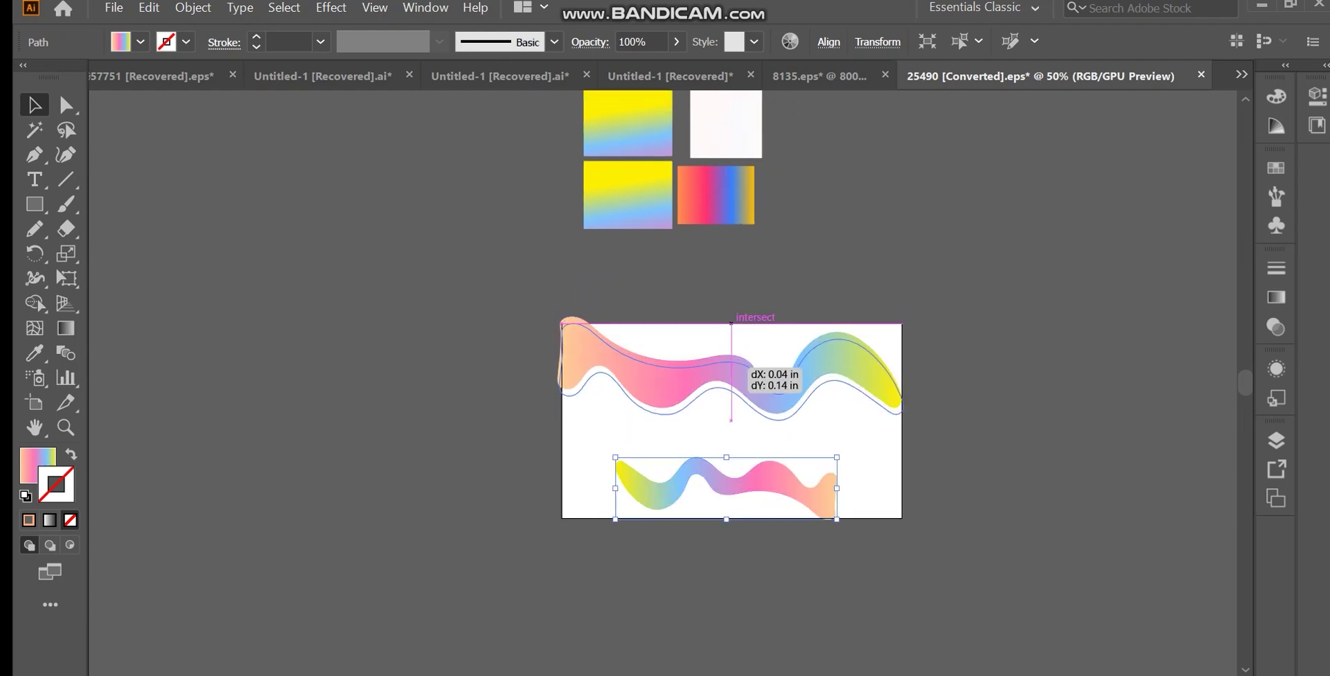
left_click_drag(768, 379, 769, 390)
left_click_drag(904, 376, 908, 376)
Enlarge the lower ribbon proportionally past both sides of the artboard and move it up so it overlaps the upper ribbon.
left_click(765, 480)
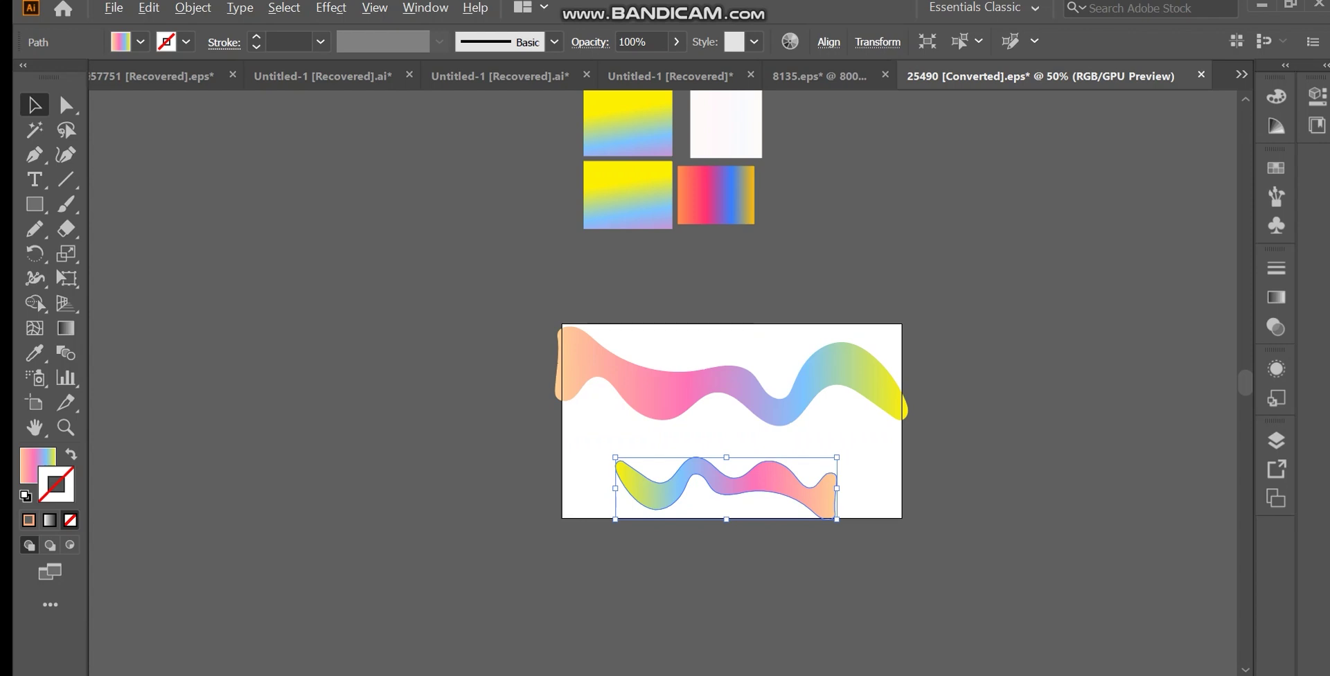
left_click_drag(837, 488, 908, 489)
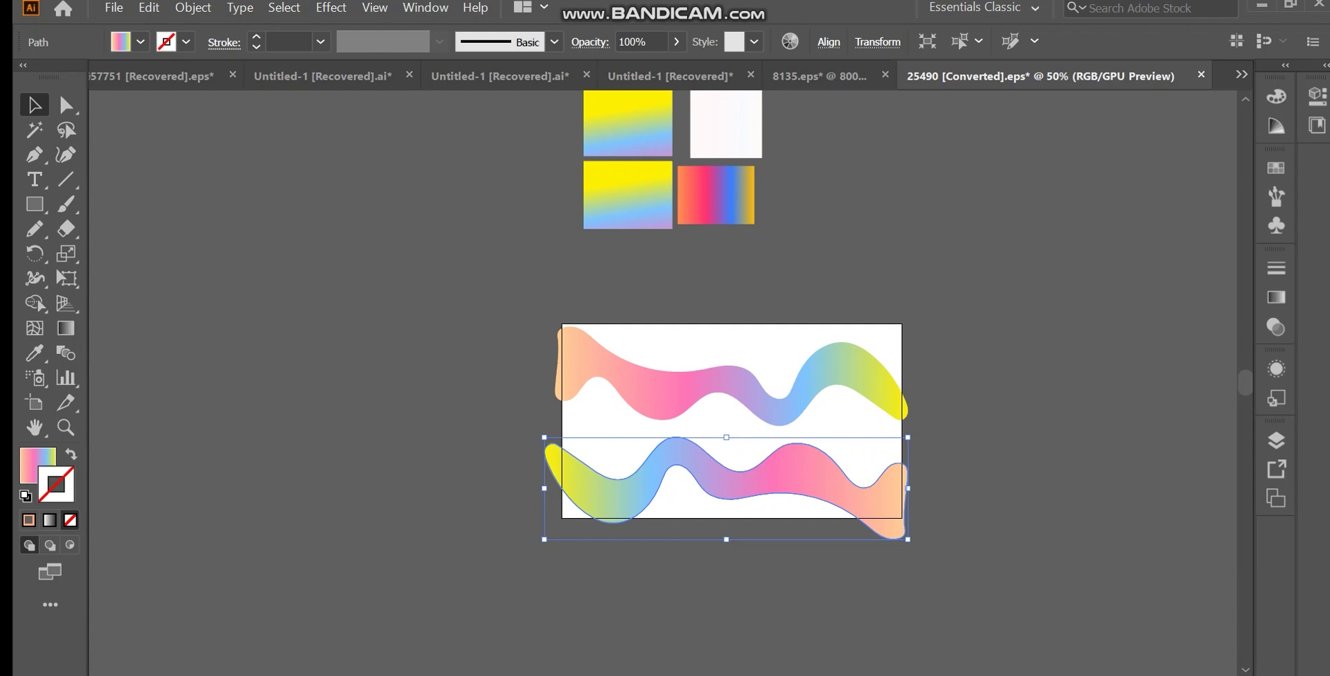
left_click(721, 381)
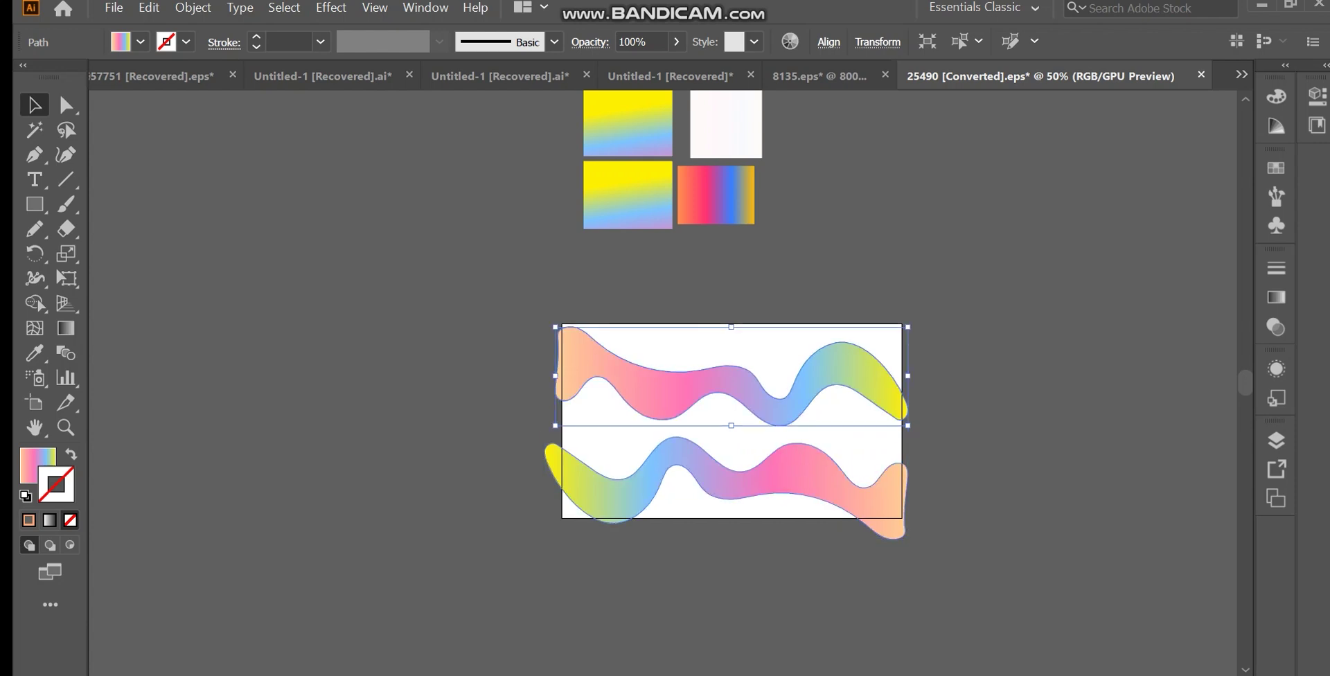
left_click(734, 582)
left_click(720, 381)
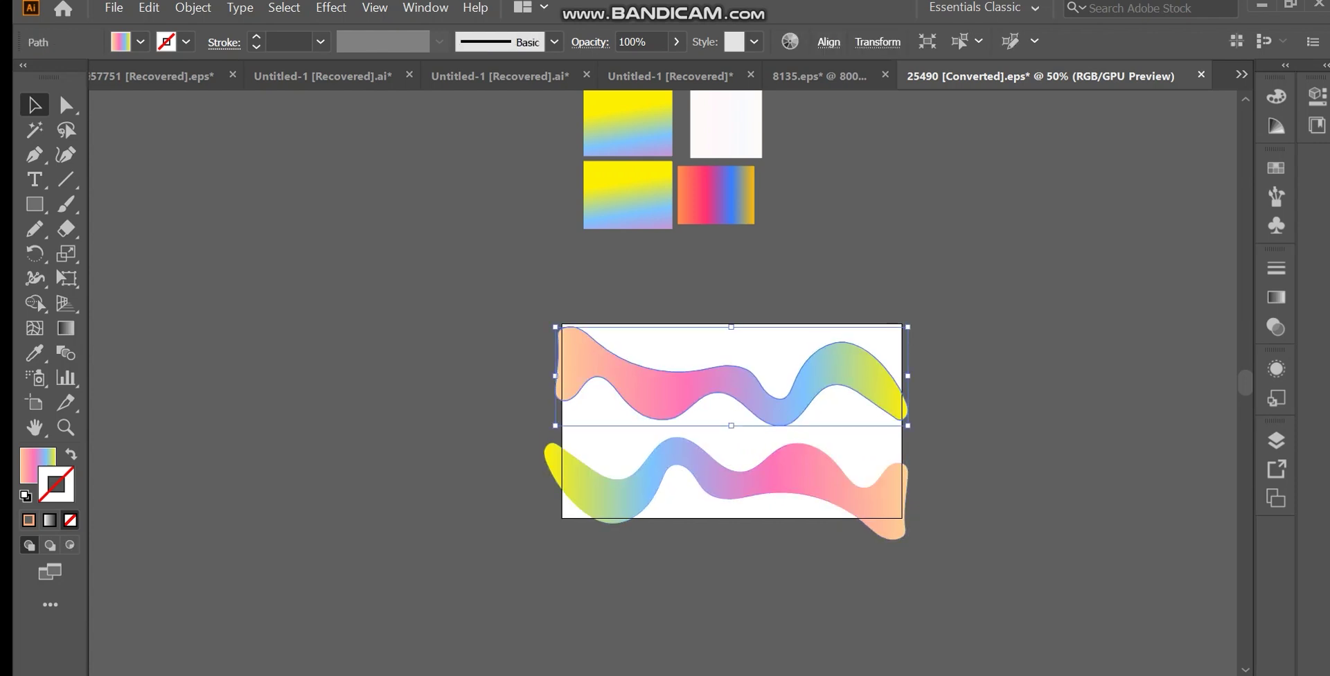
left_click_drag(735, 377, 710, 419)
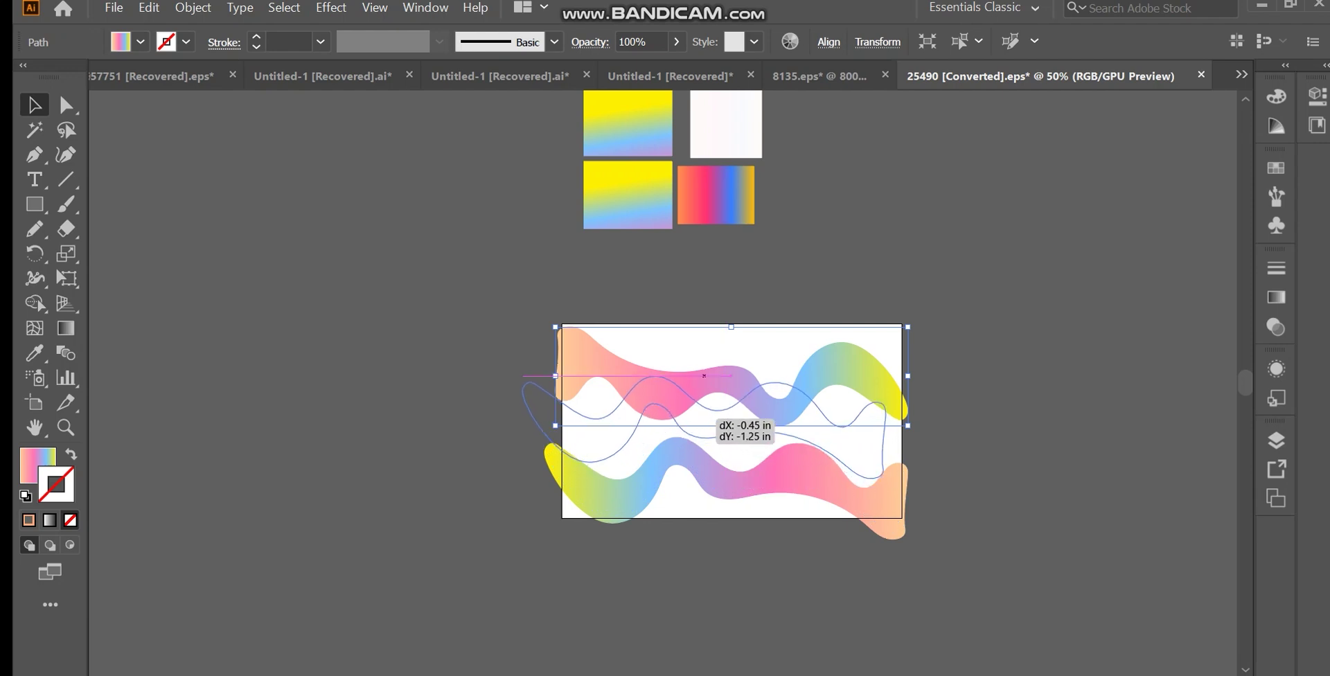
left_click_drag(710, 419, 697, 423)
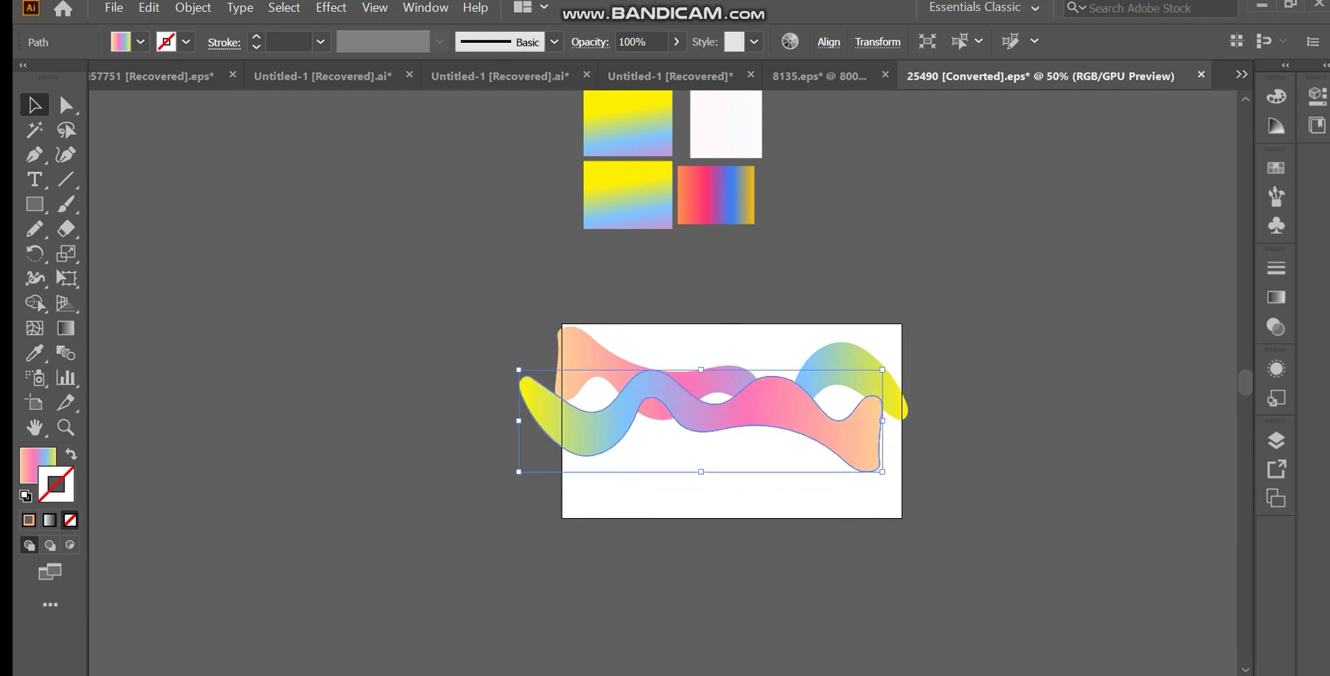
Nudge the front ribbon to the right and enlarge it until it extends past the artboard's right edge.
key("Right")
key("Right")
key("Right")
key("Right")
key("Right")
key("Right")
key("Right")
left_click_drag(887, 472, 912, 479)
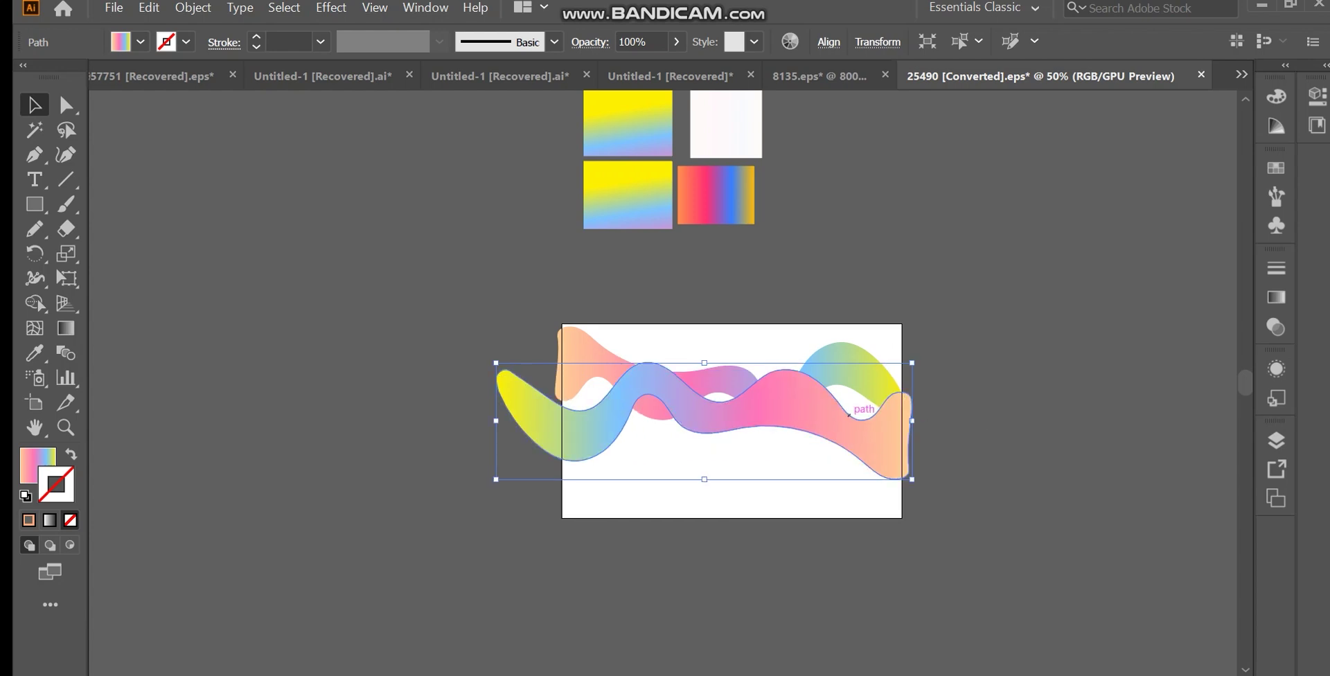
Lower the front ribbon to the artboard's bottom edge and shift the back ribbon slightly upward.
left_click_drag(796, 409, 800, 419)
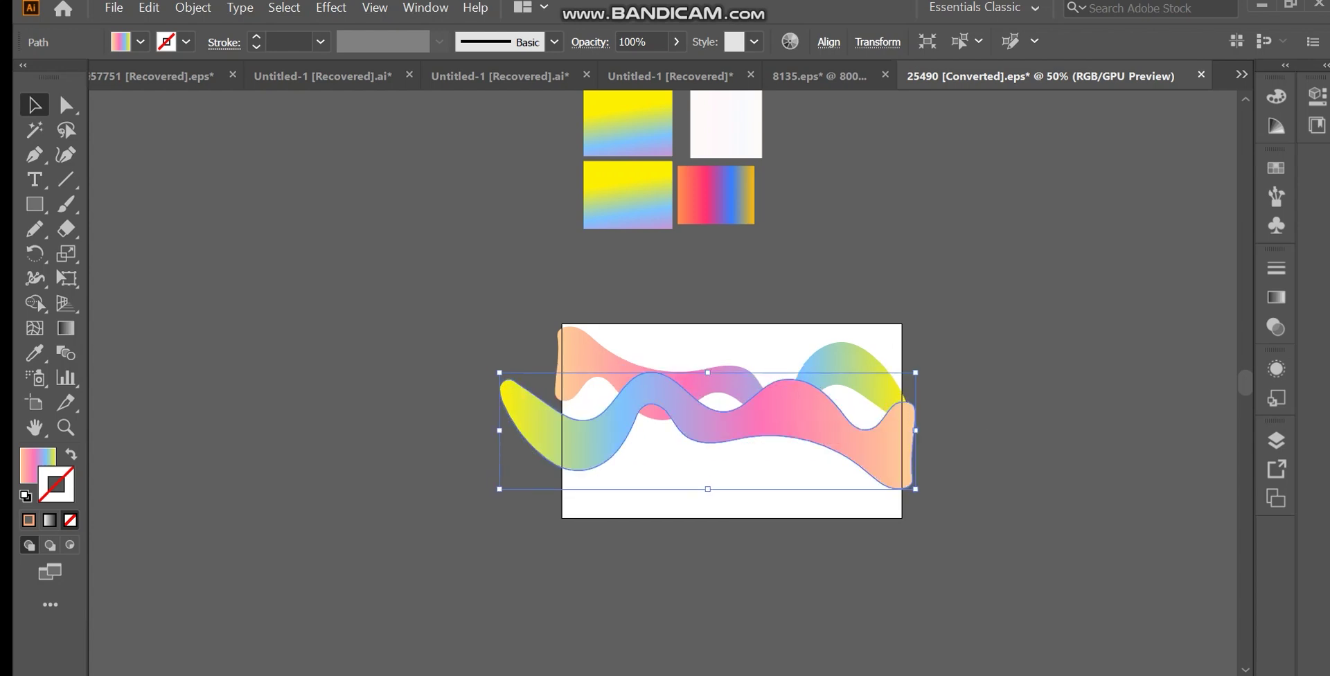
key("ctrl+shift+a")
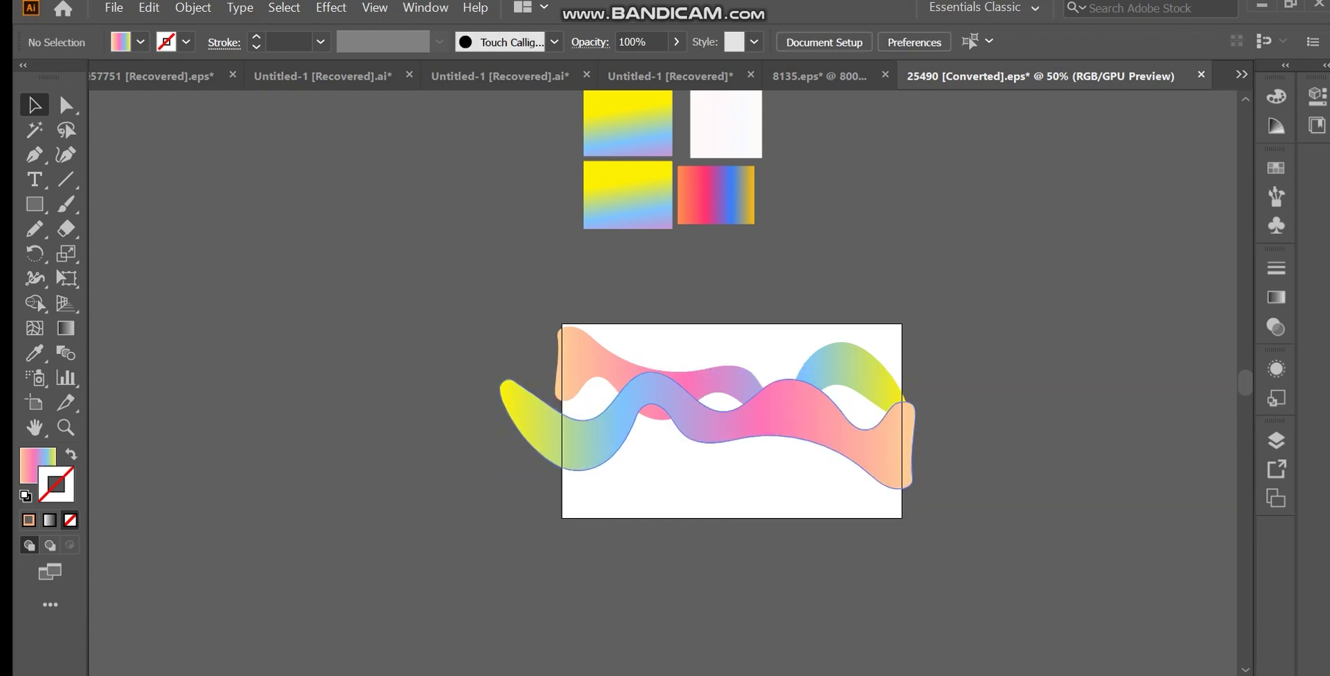
left_click_drag(824, 430, 837, 459)
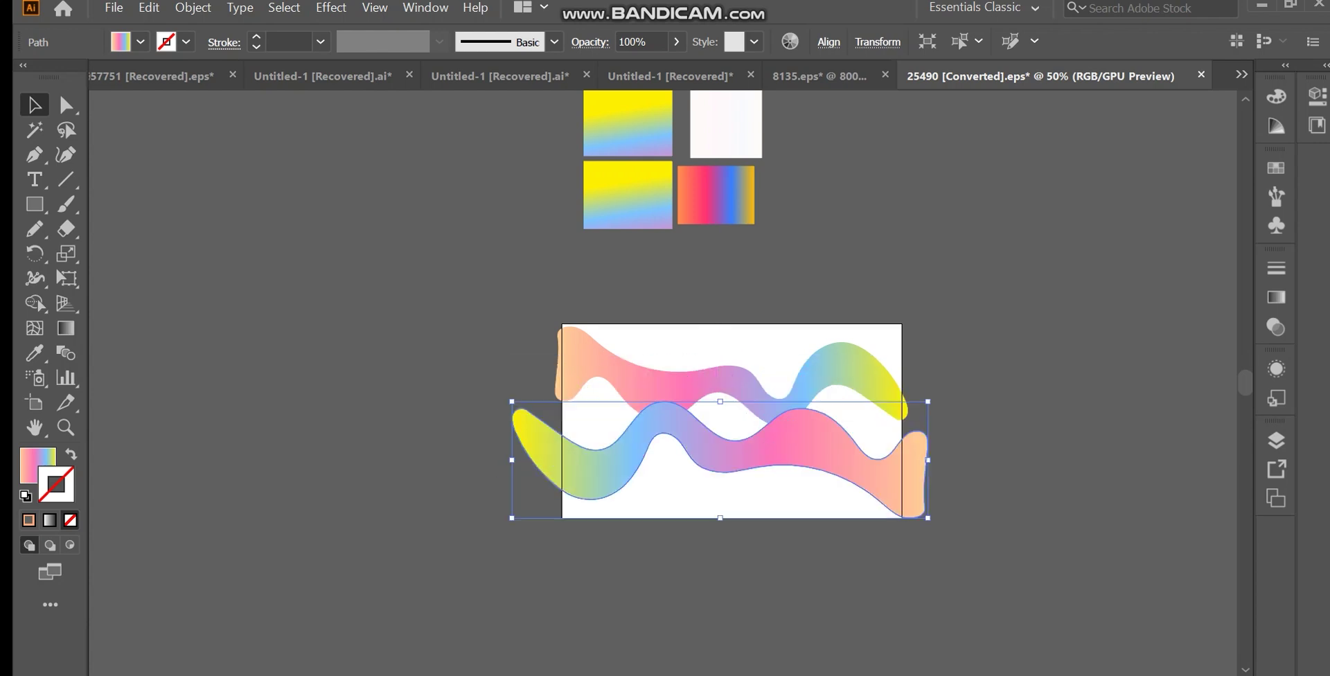
left_click_drag(825, 371, 825, 357)
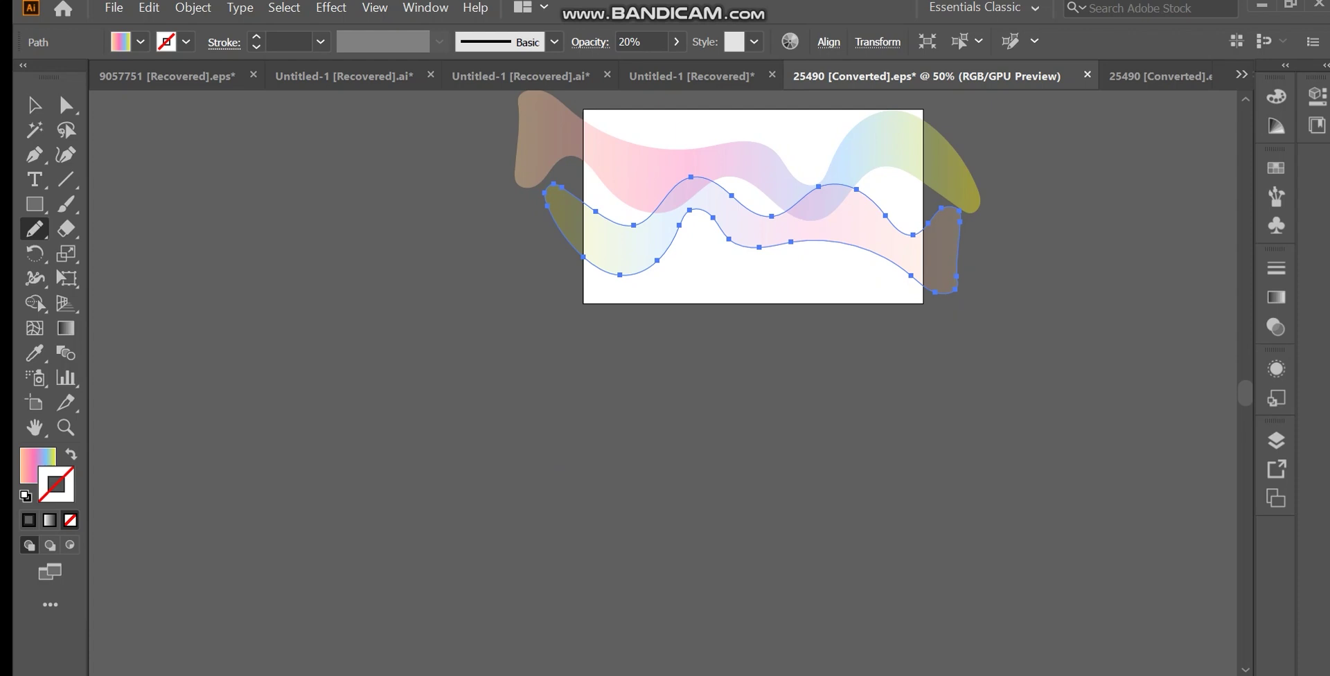
Draw a long, open wavy path in the empty area below the artboard with the Pencil tool, curving upward at its right end.
key("Caps_Lock")
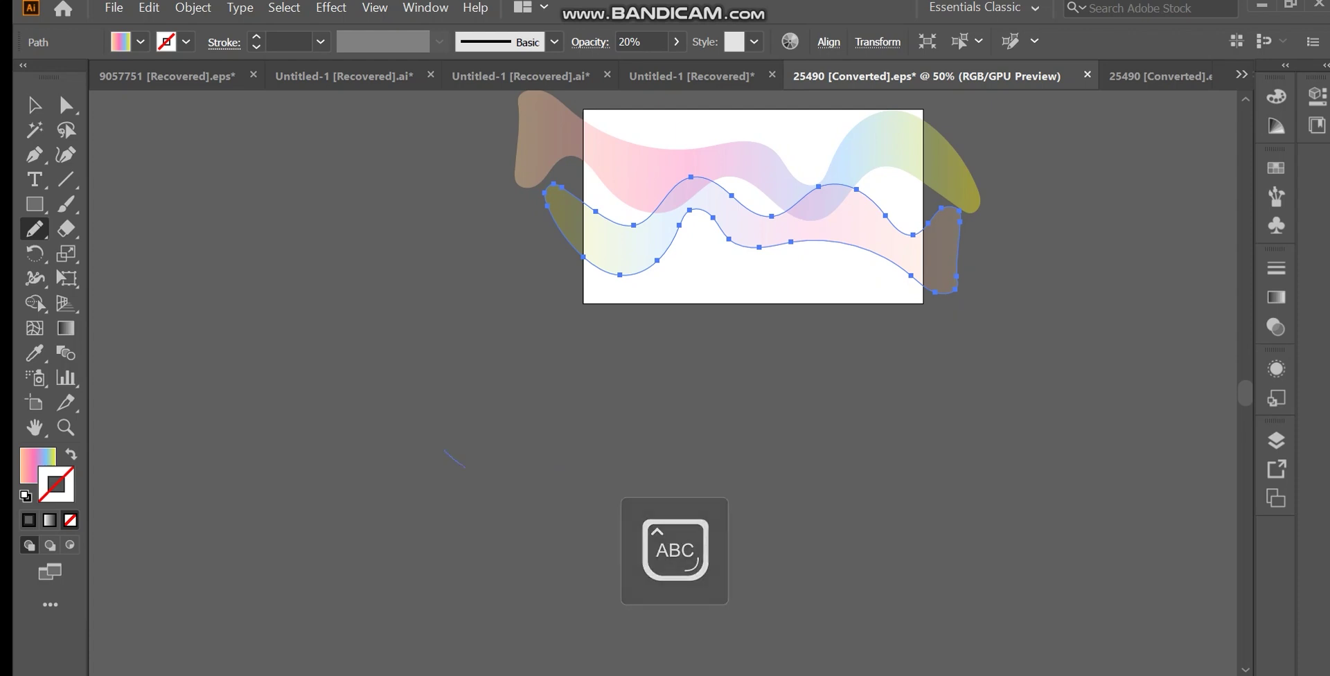
left_click_drag(444, 450, 530, 509)
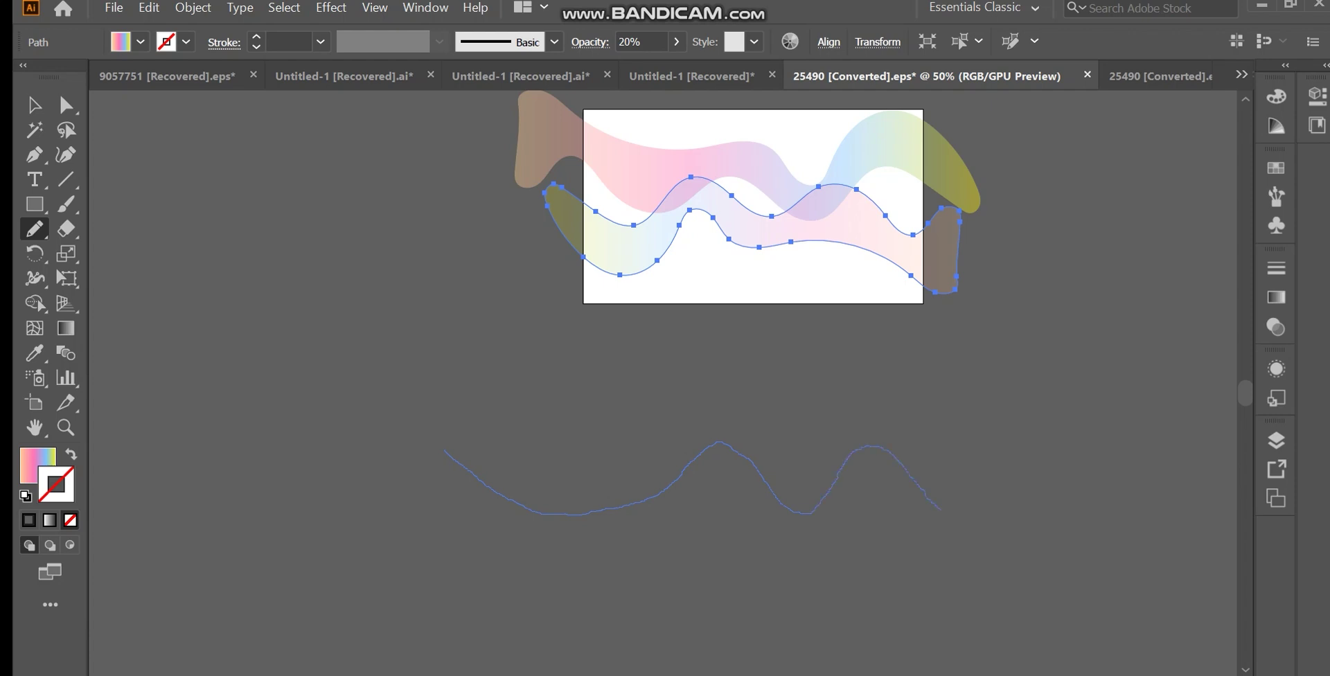
left_click_drag(998, 414, 978, 388)
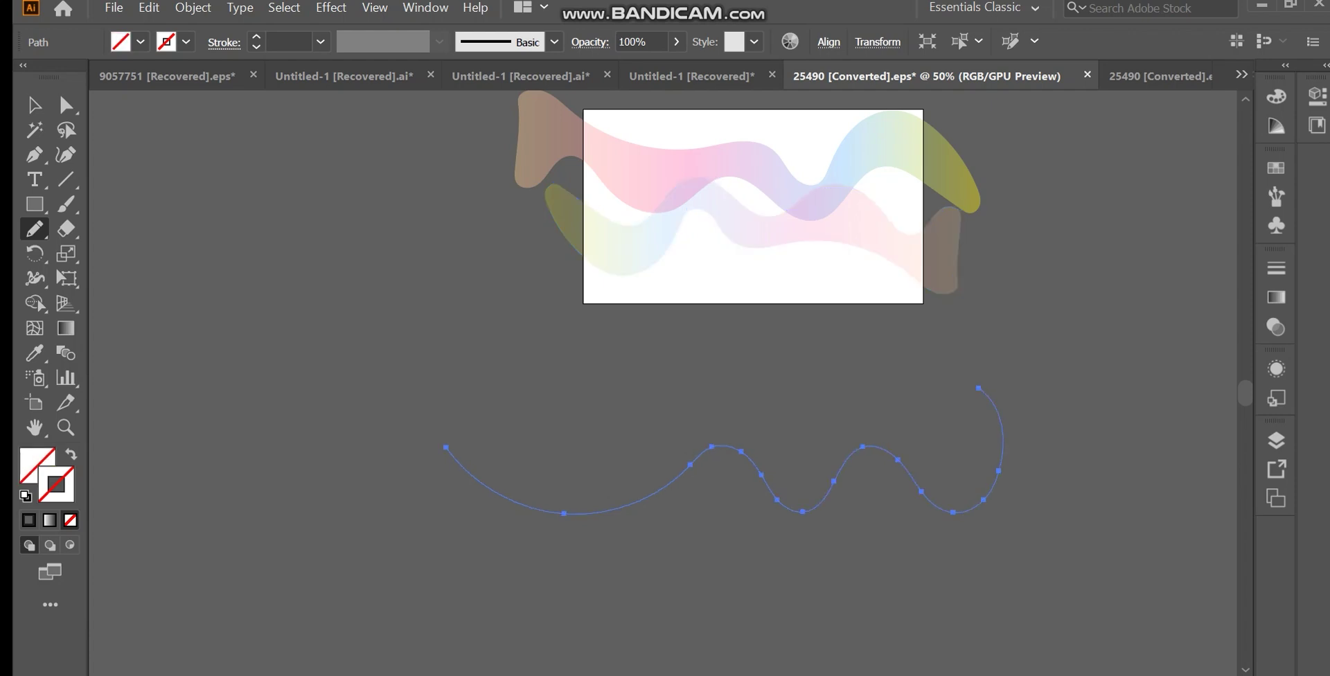
Sample the orange, pink, blue and yellow gradient rectangle onto the wavy path and swap it to the stroke, leaving no fill.
key("i")
left_click_drag(762, 312, 784, 460)
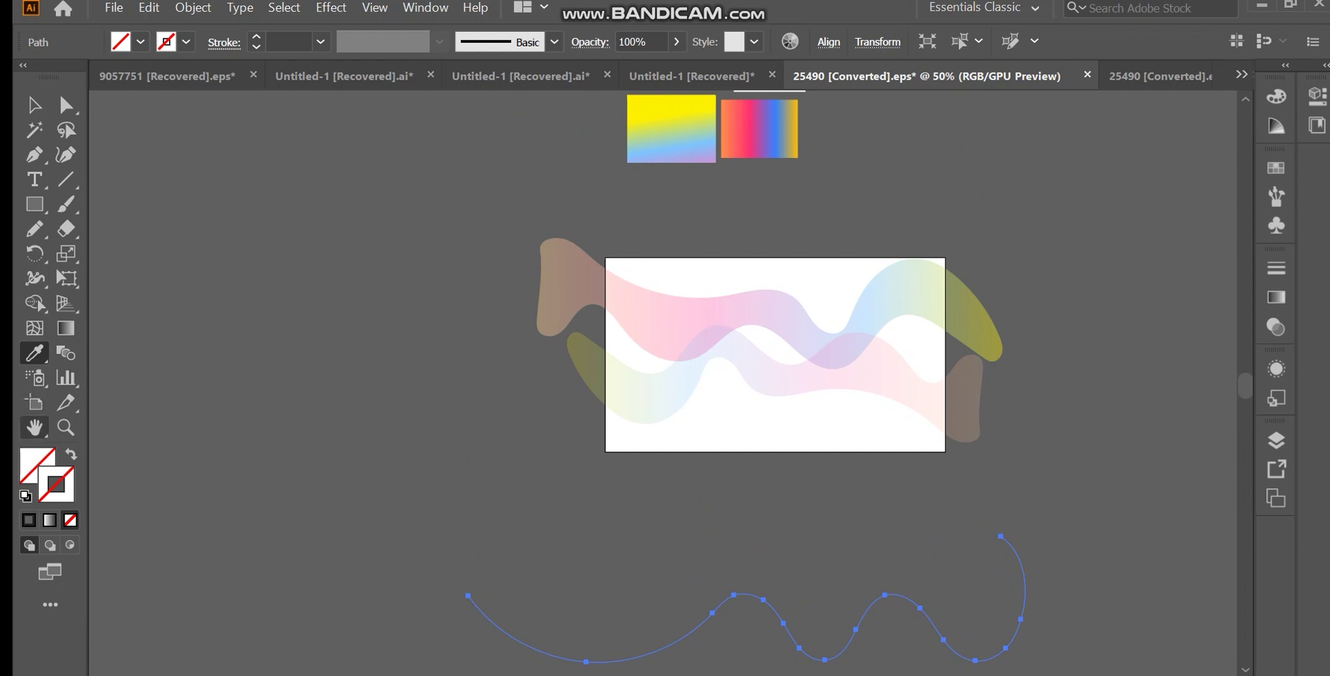
left_click(759, 128)
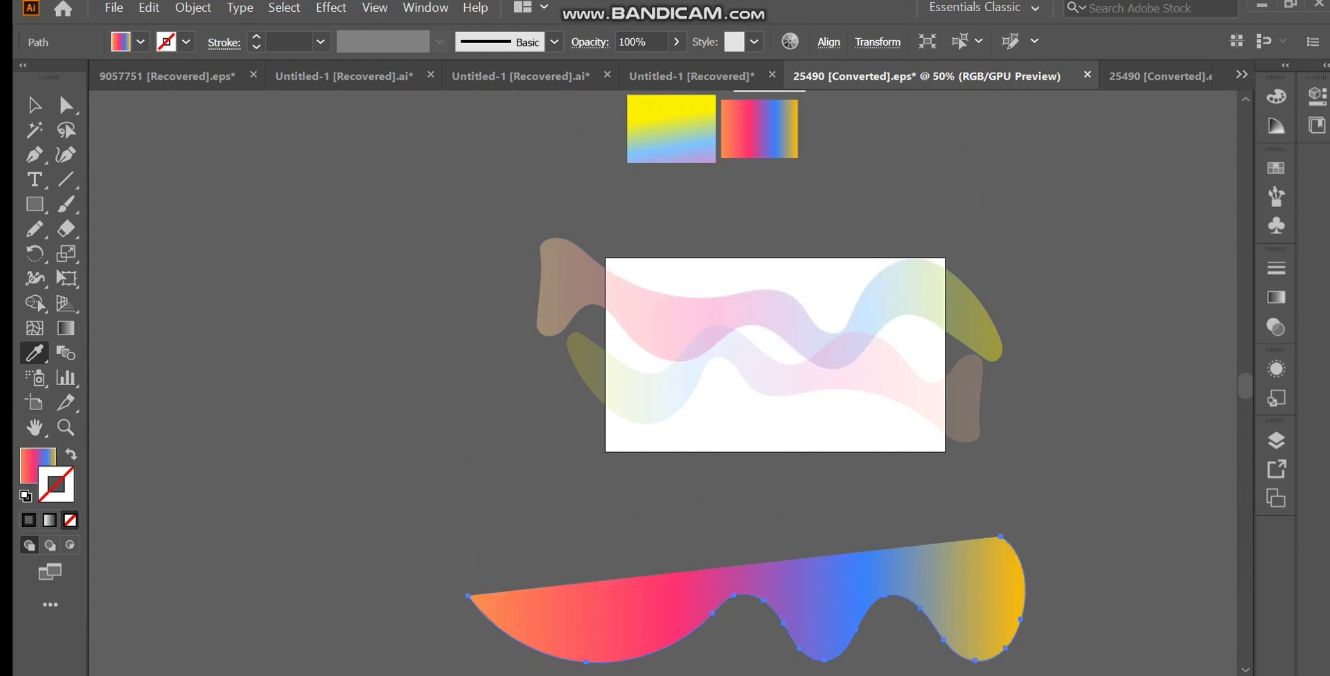
key("shift+x")
key("v")
left_click(783, 492)
mouse_move(783, 492)
left_mouse_down()
mouse_move(766, 347)
mouse_move(783, 385)
left_mouse_up()
Draw a second open wavy path with the Pencil tool just above the first, undoing the first attempt and redrawing it.
left_click(35, 228)
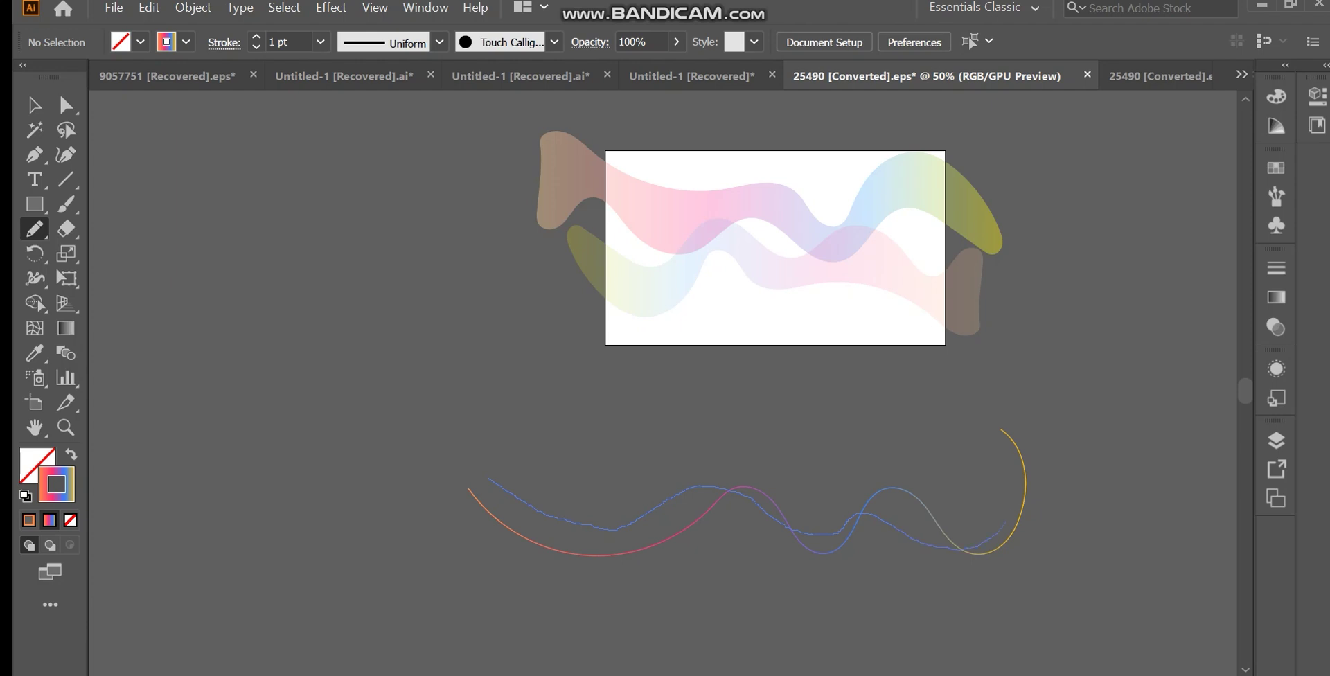
key("ctrl+z")
key("ctrl+z")
left_click_drag(979, 424, 977, 421)
left_click(34, 105)
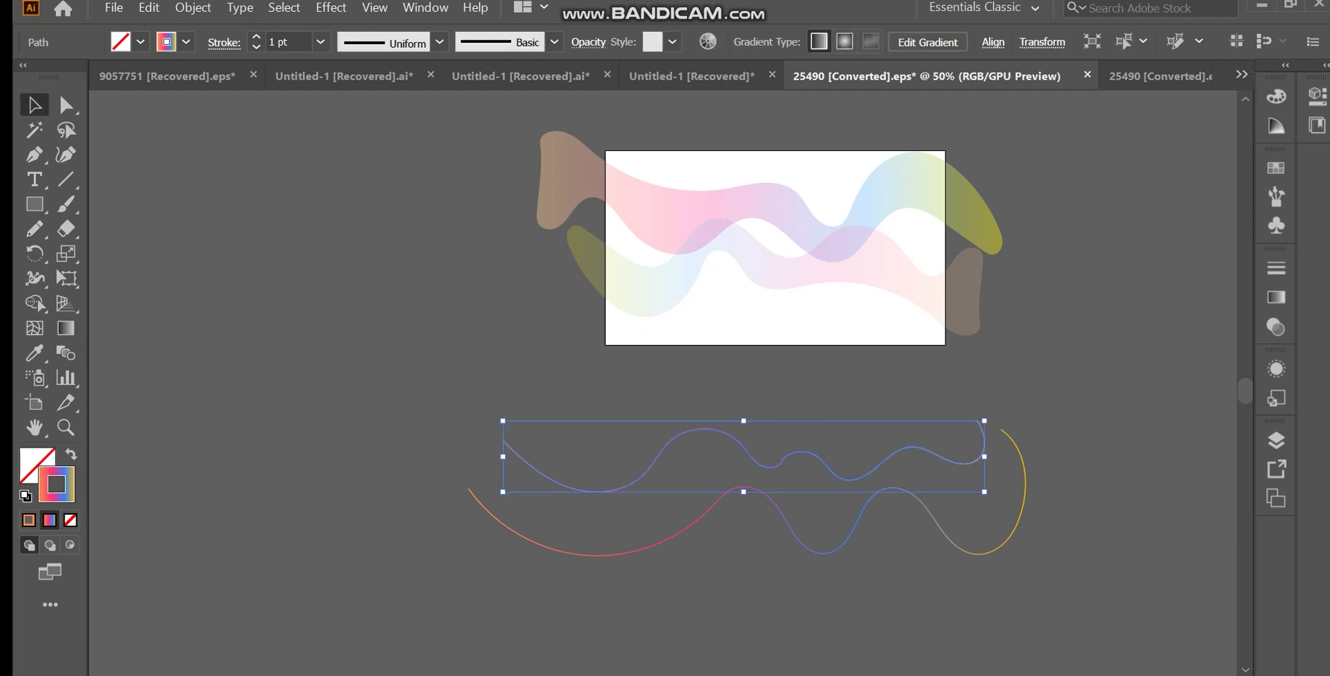
Try to blend the two gradient-stroked wavy paths, and undo the blend.
mouse_move(723, 432)
left_mouse_down()
mouse_move(692, 475)
mouse_move(723, 433)
mouse_move(752, 519)
left_mouse_up()
left_click(193, 8)
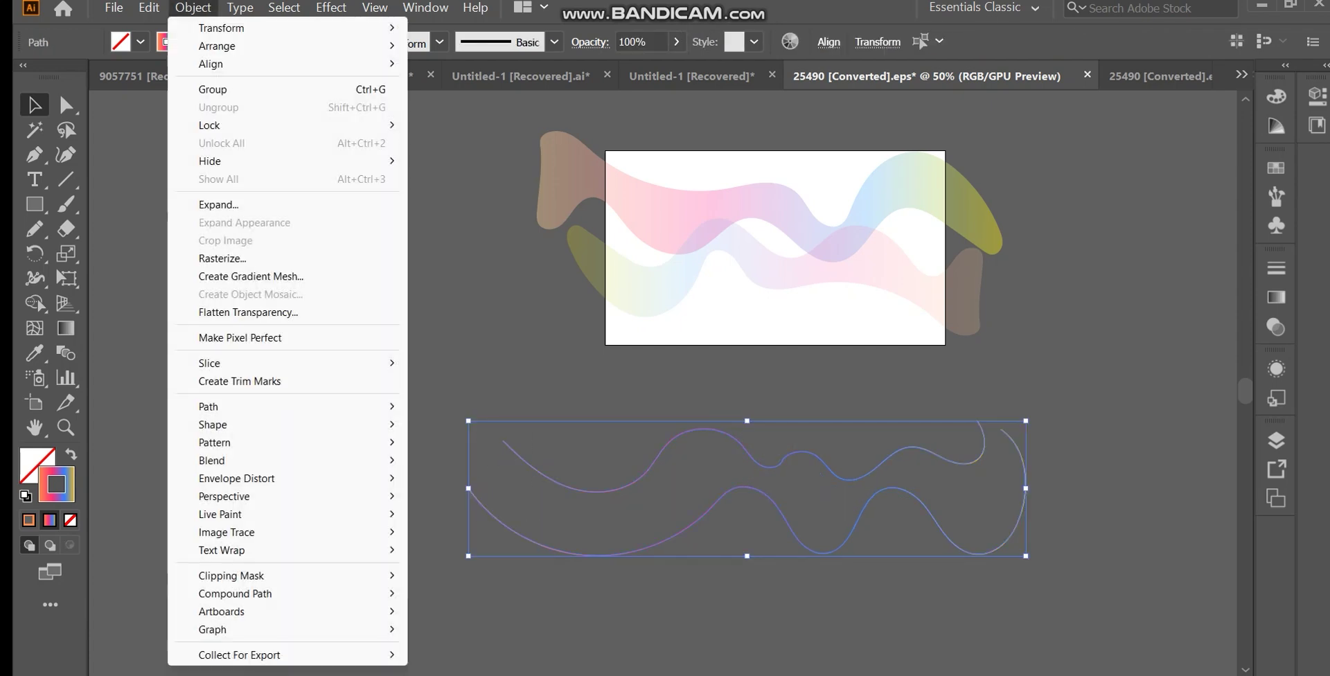
mouse_move(277, 460)
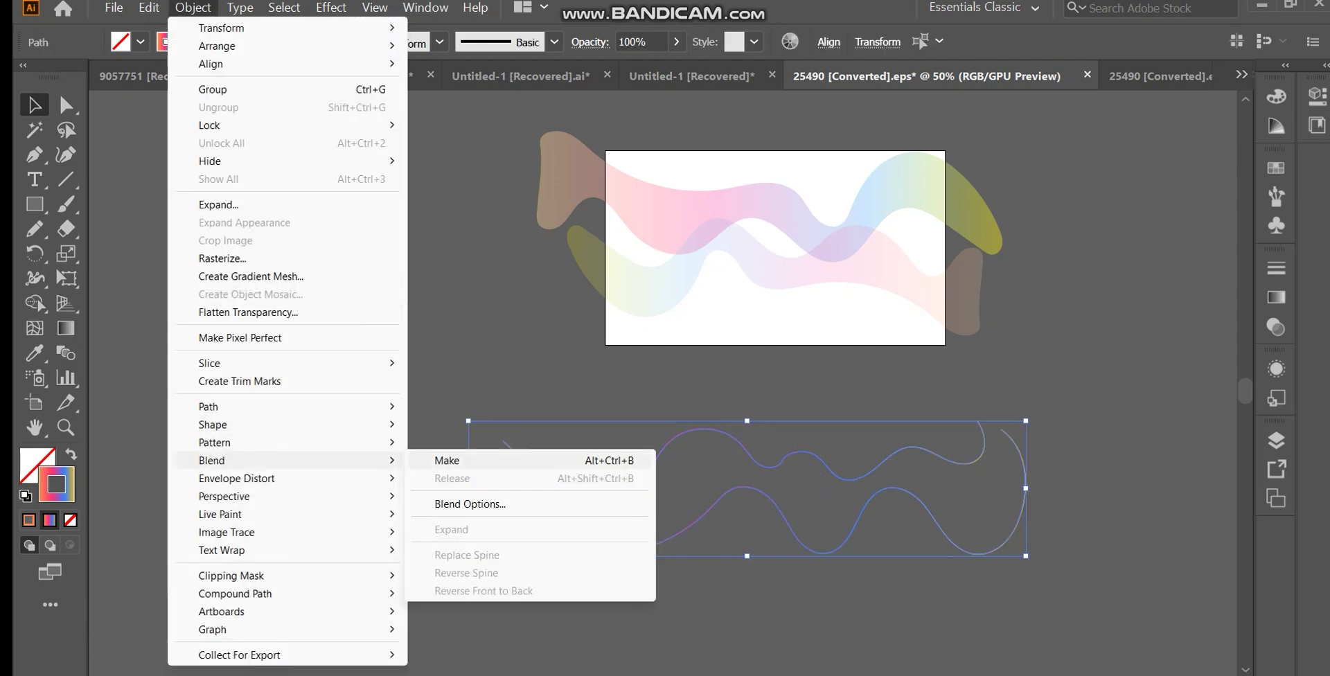
left_click(449, 460)
key("ctrl+z")
key("ctrl+z")
key("ctrl+z")
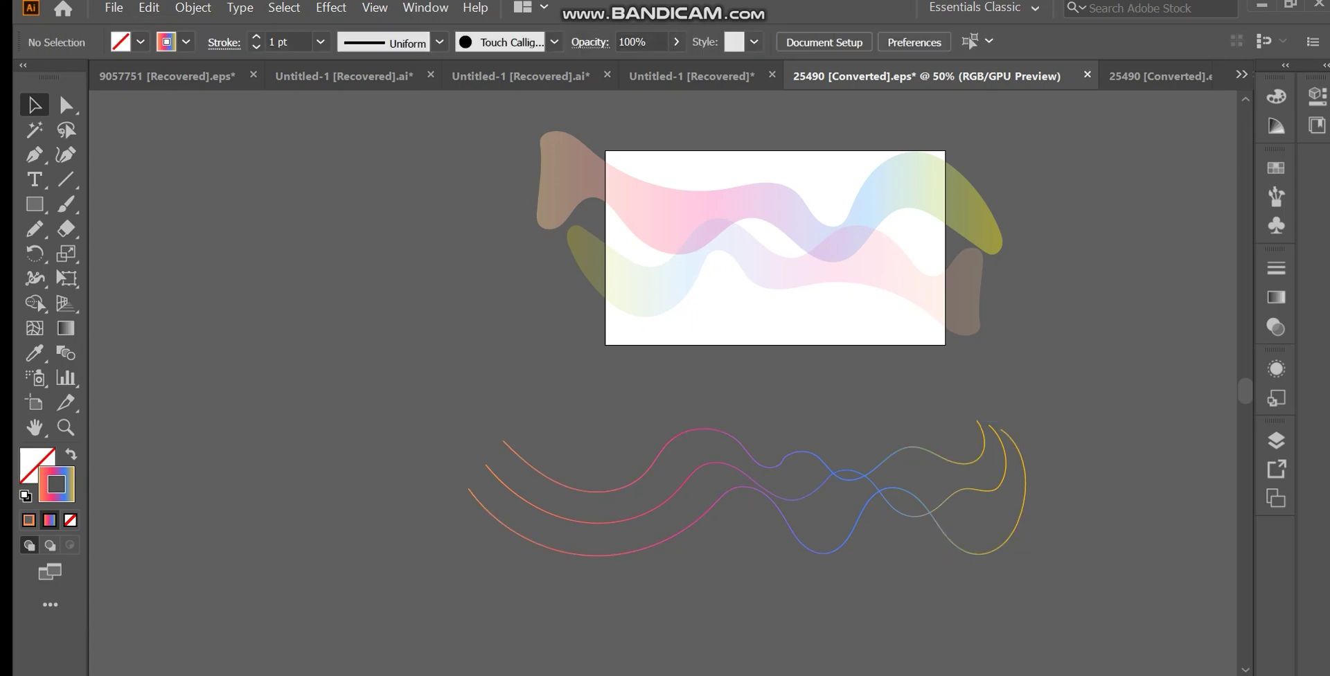
Sample the white square onto the upper wavy path and swap the colour to its stroke, leaving no fill.
scroll(504, 379, "up", 2)
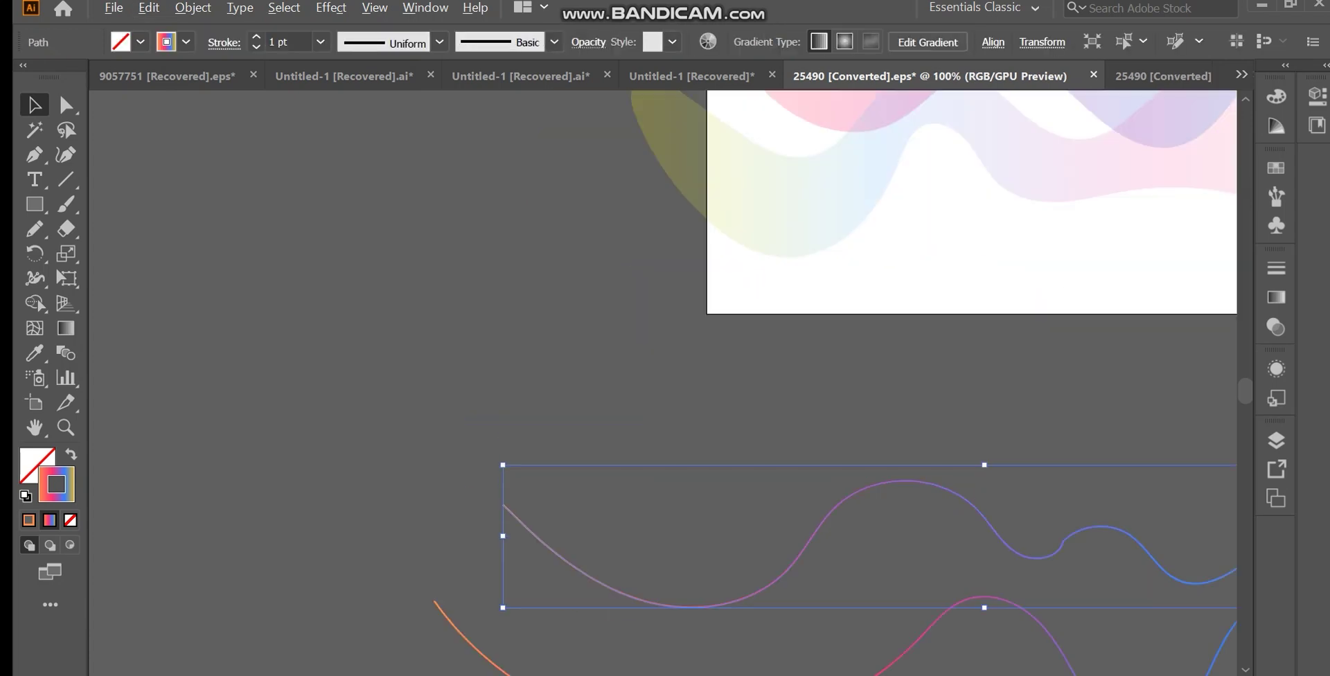
scroll(504, 378, "down", 4)
key("i")
left_click(636, 163)
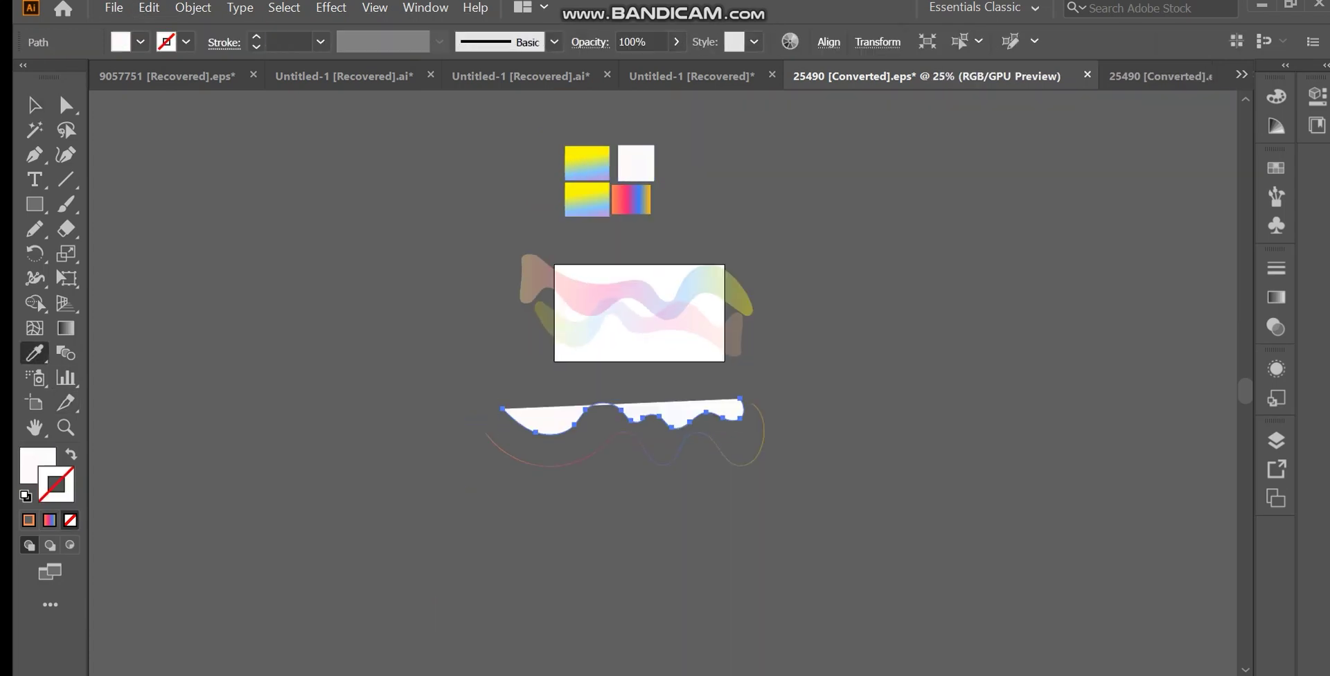
key("shift+x")
Select the white path and the gradient path below the artboard and make a blend between them.
left_click(35, 105)
left_click_drag(465, 388, 665, 482)
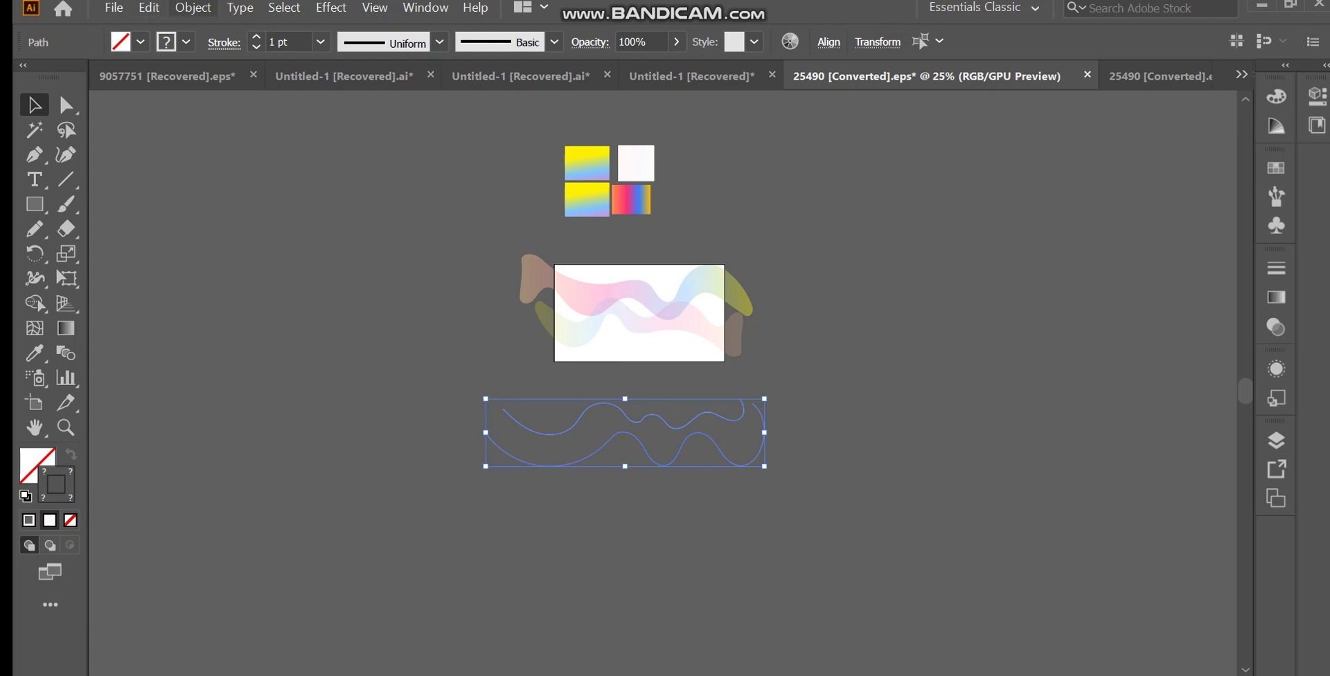
left_click(193, 8)
mouse_move(222, 460)
left_click(449, 460)
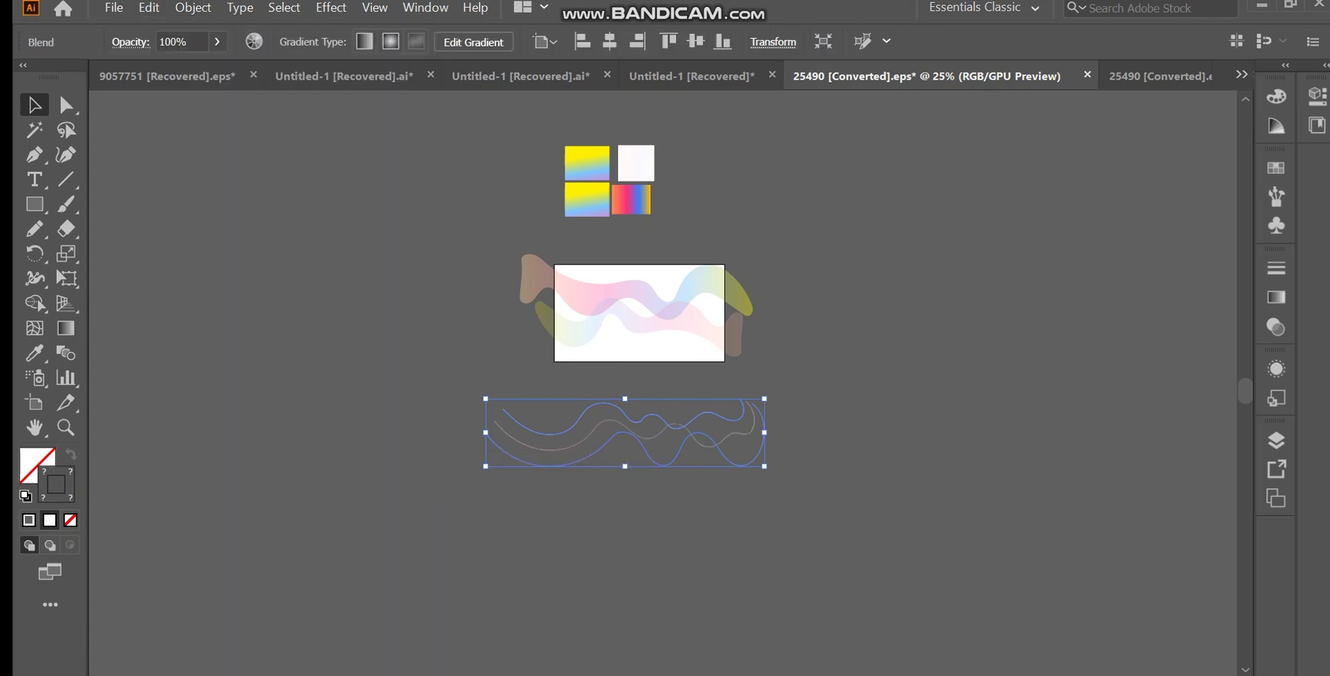
Change the blend spacing to Specified Steps with 3 steps and turn on the preview.
left_click(193, 8)
mouse_move(213, 425)
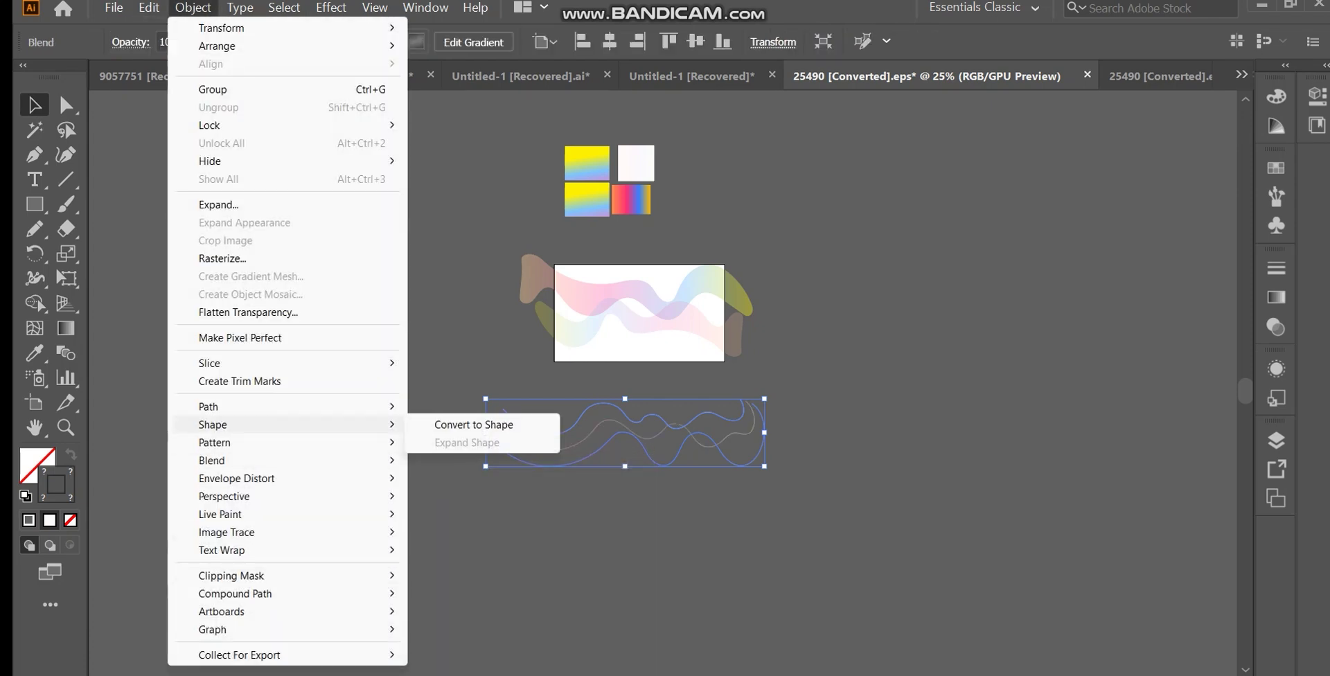
mouse_move(222, 460)
left_click(471, 503)
left_click(731, 553)
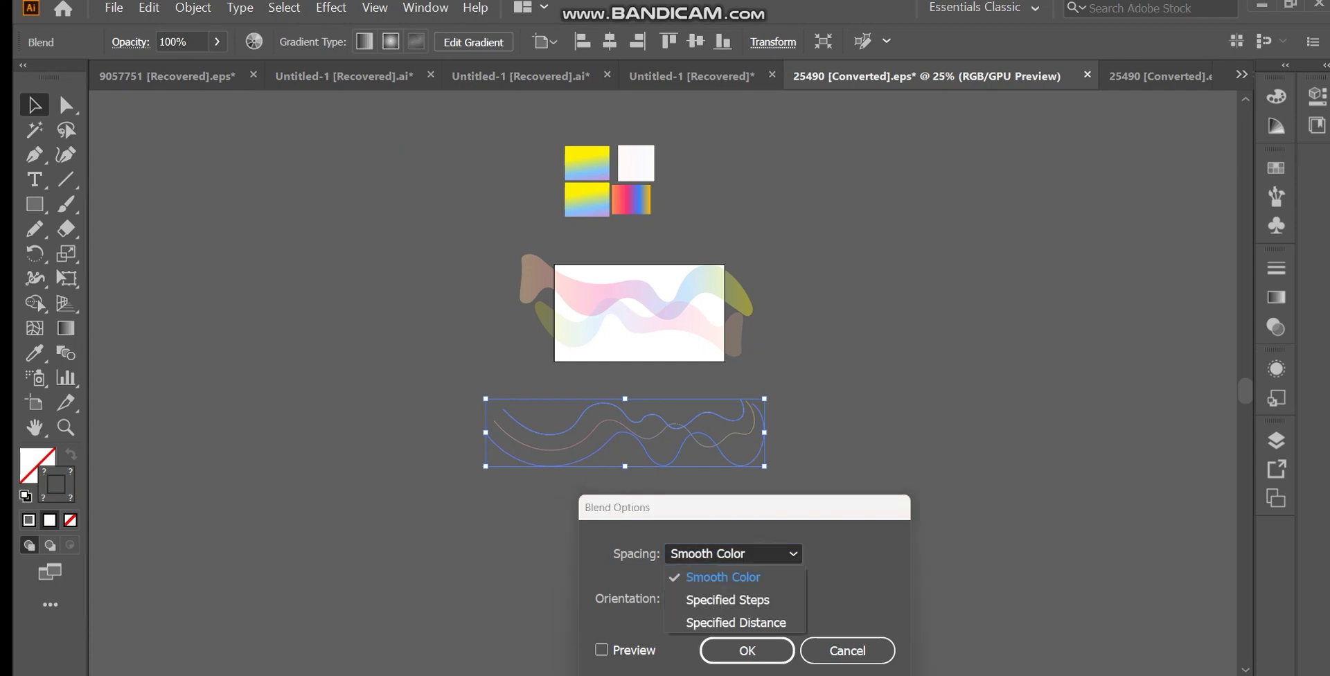
left_click(728, 600)
key("Up")
key("Up")
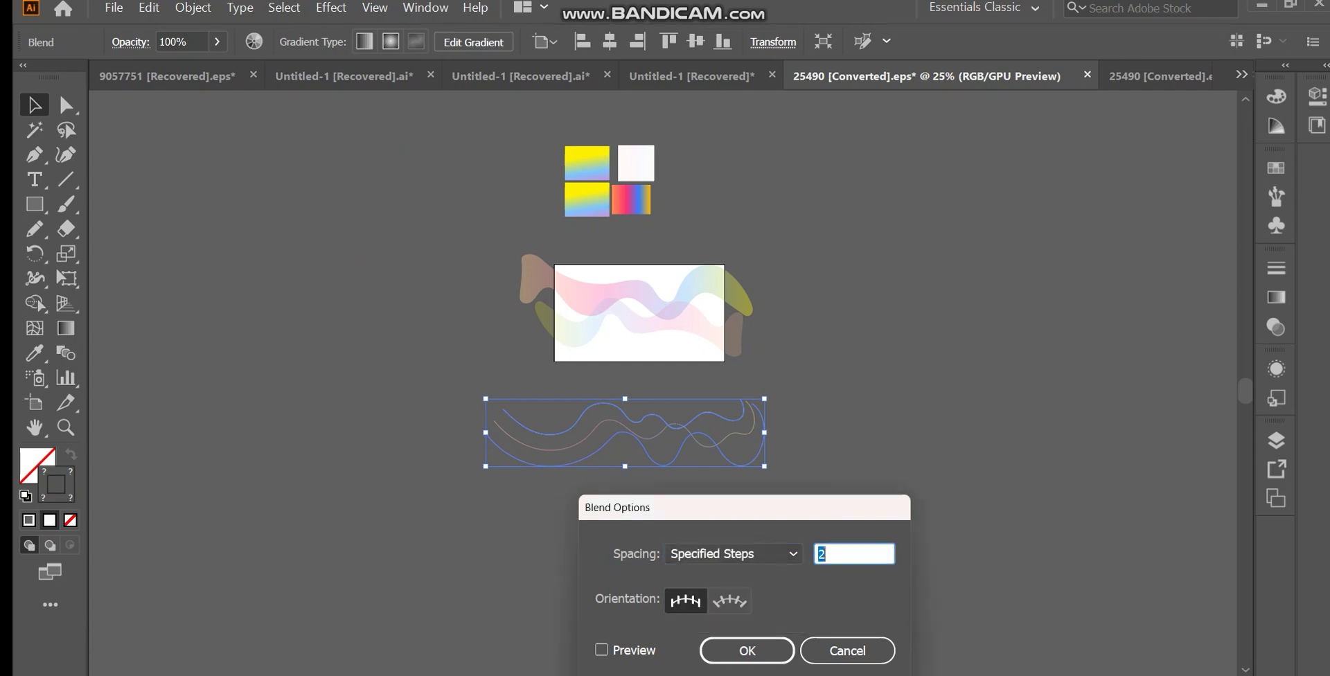
left_click(601, 650)
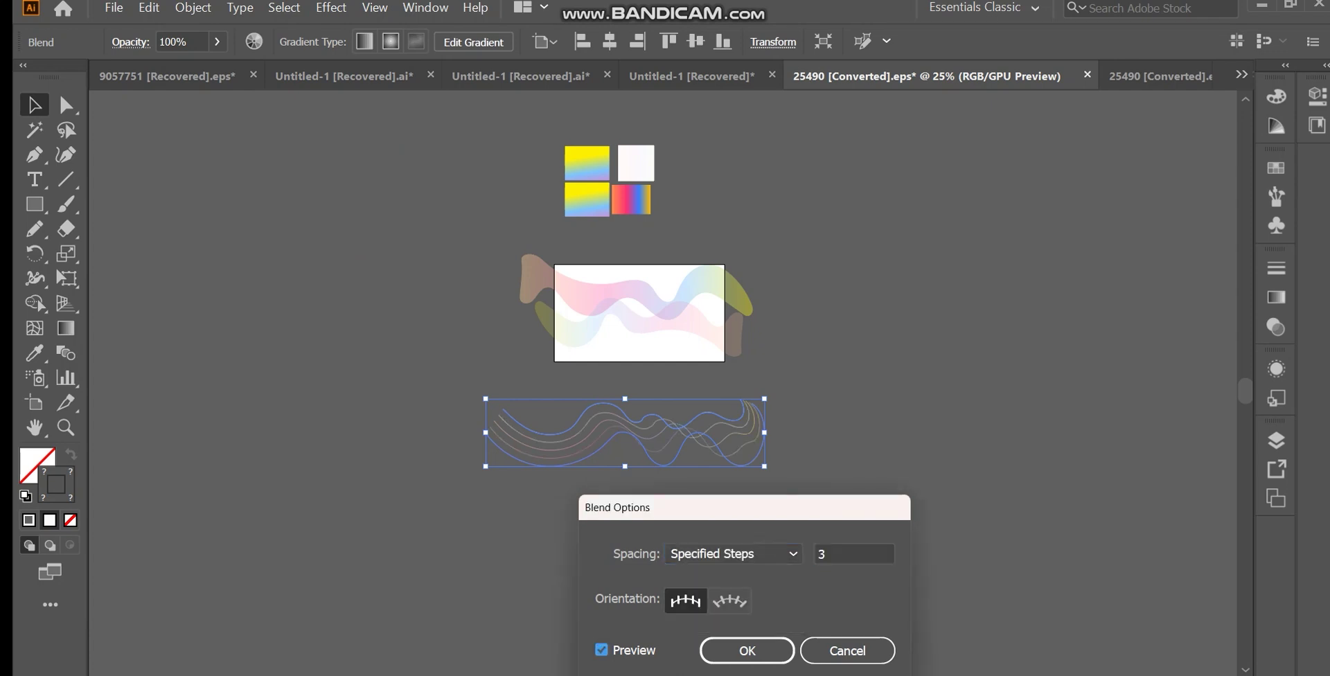
Try raising the blend's specified steps beyond 47, and release the blend back to the two separate paths.
left_click(849, 554)
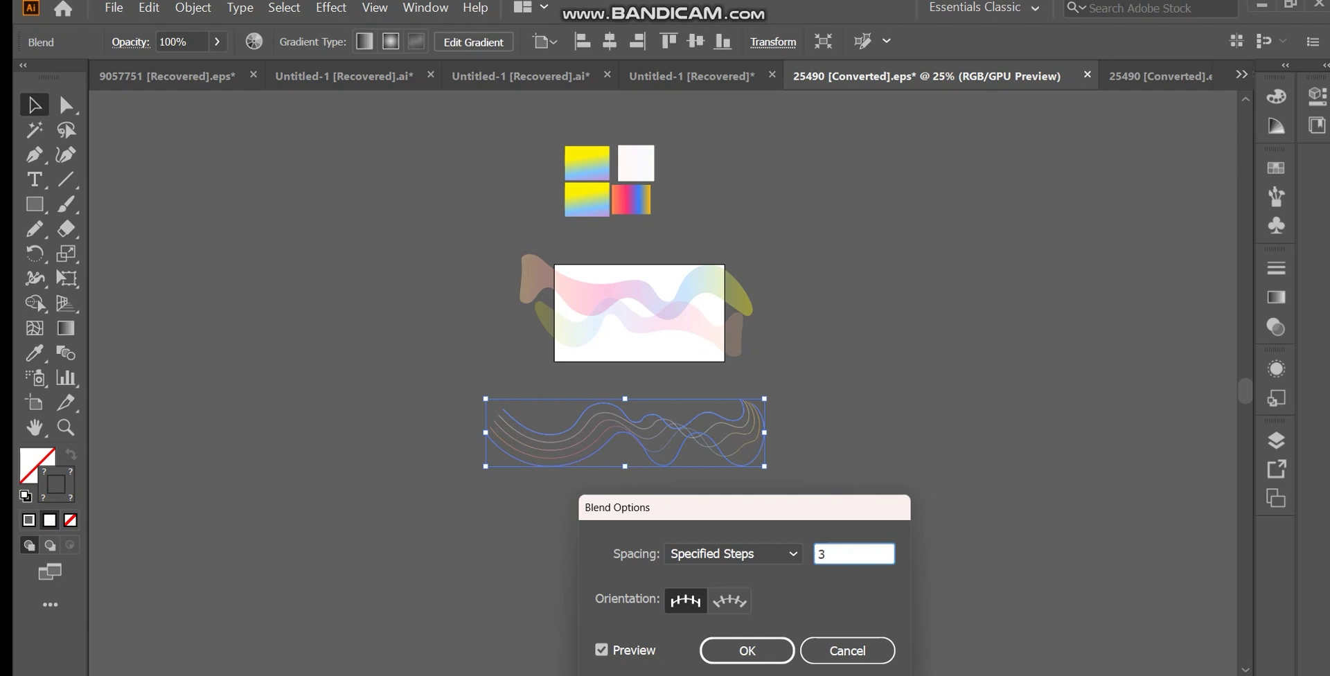
key("Up")
key("Up")
key("Up")
key("Up")
key("Up")
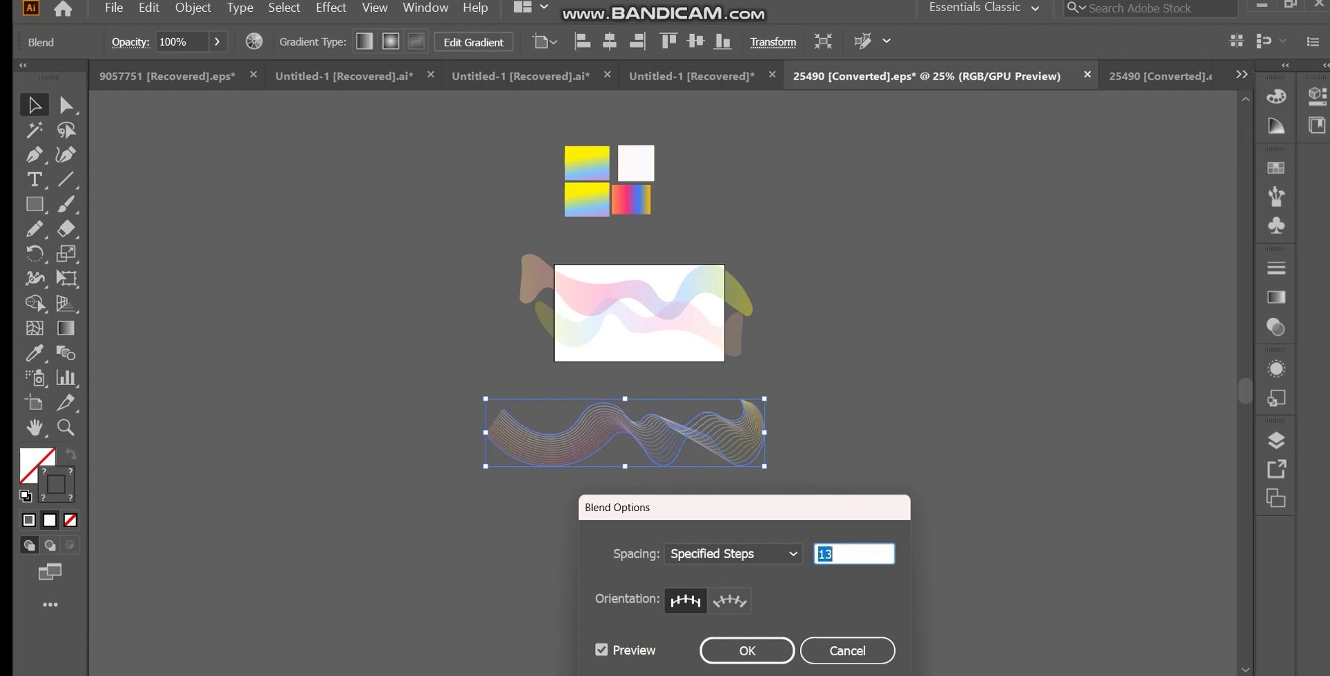
key("Up")
key("Up")
key("Up")
key("Up")
key("Up")
key("Up")
key("Up")
key("Up")
key("Up")
key("Up")
key("Up")
key("Up")
key("Up")
key("Up")
key("Up")
key("Up")
key("Up")
key("Up")
key("Up")
key("Up")
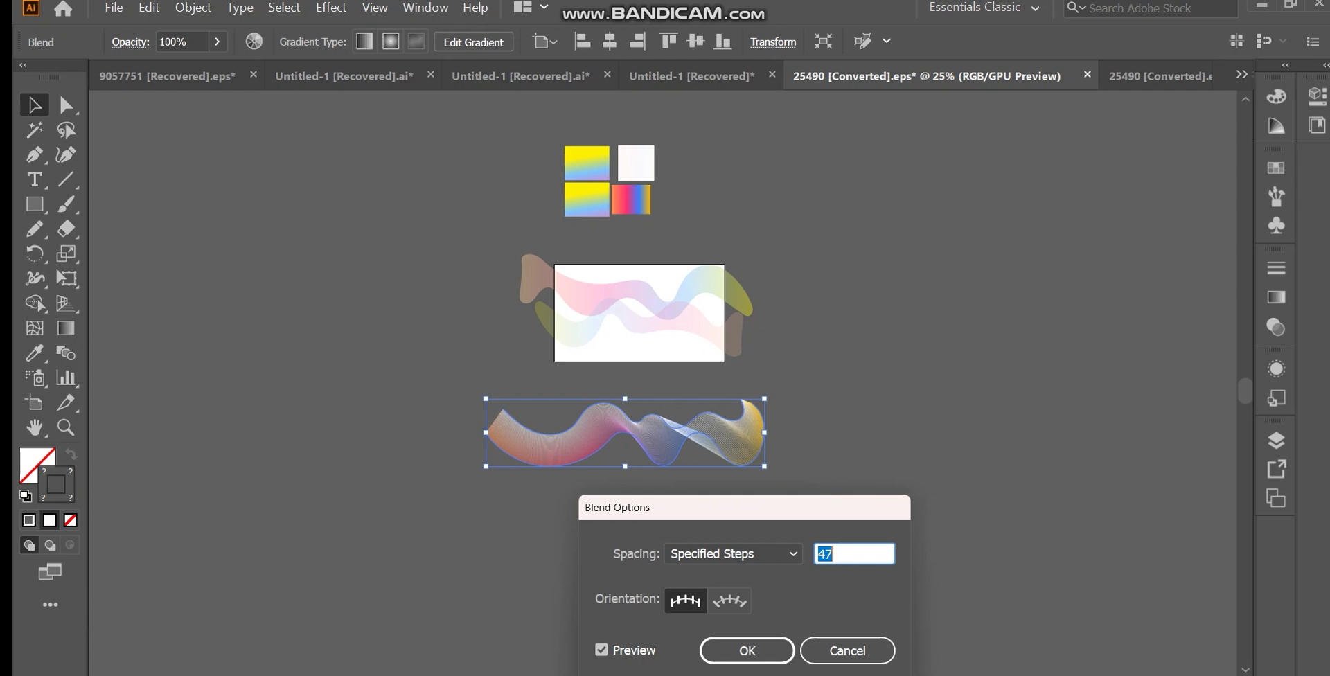
key("Up")
key("Up")
key("Up")
key("Up")
key("Up")
left_click(747, 650)
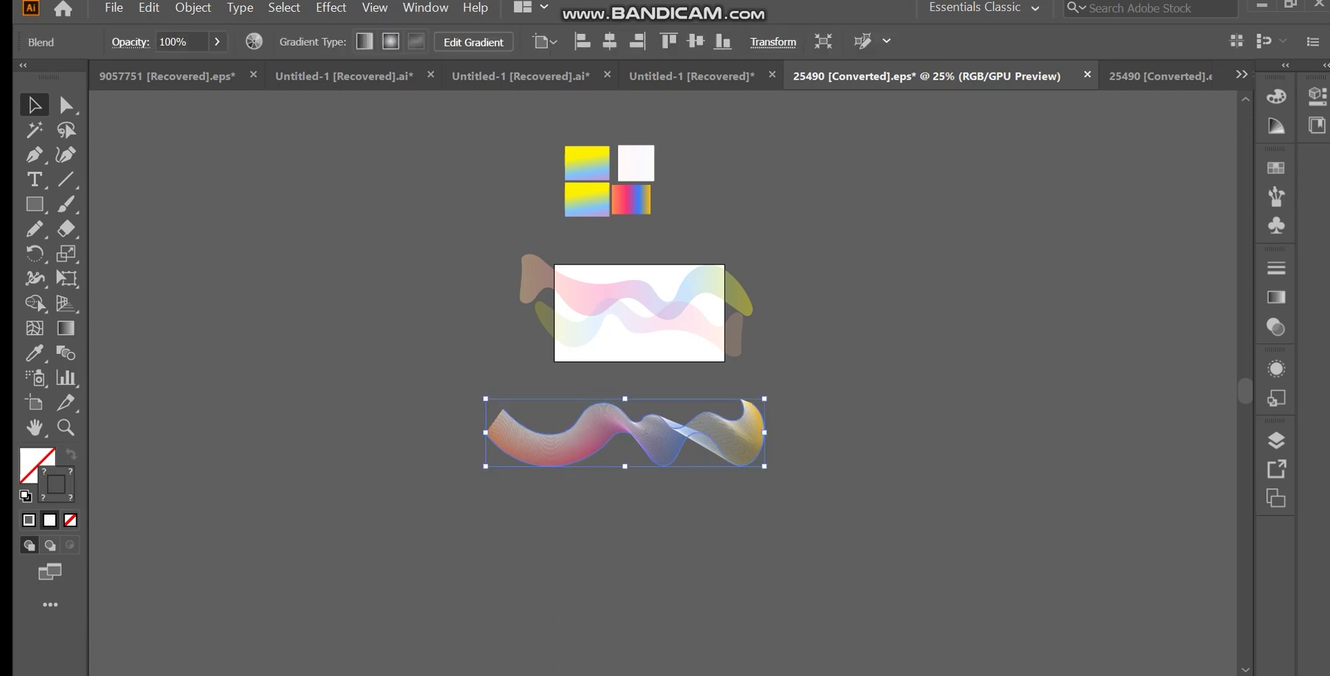
key("ctrl+alt+shift+b")
Set the stroke weight of both wavy paths to 3 pt.
key("ctrl+shift+a")
left_click_drag(469, 406, 537, 463)
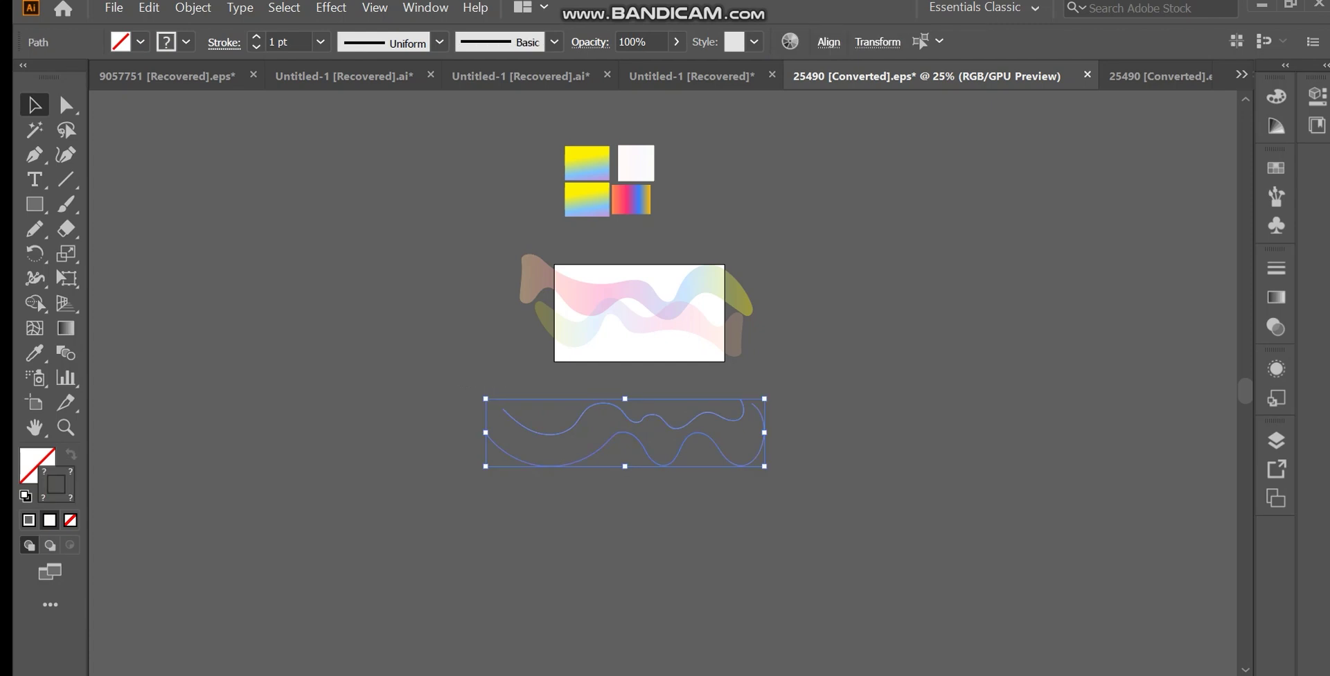
left_click(256, 37)
left_click(256, 37)
left_click(454, 384)
Blend the two thickened wavy paths.
left_click_drag(459, 388, 537, 463)
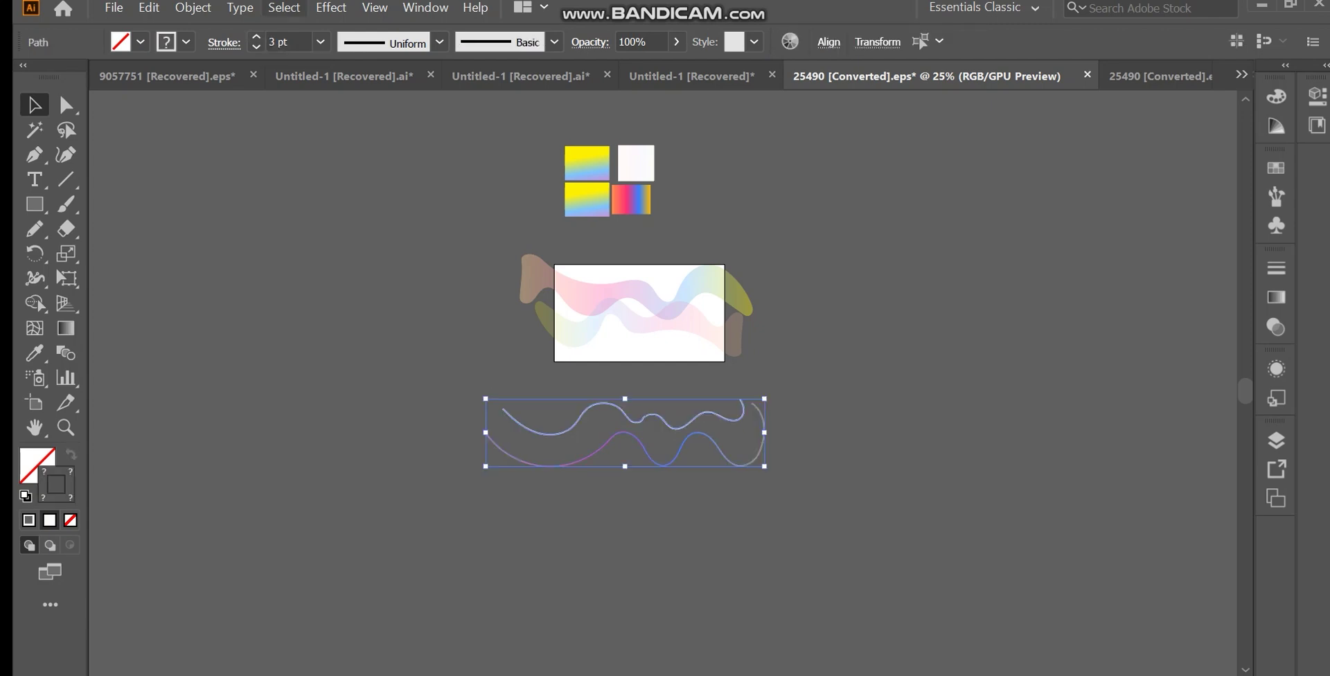
left_click(192, 8)
mouse_move(211, 460)
left_click(447, 460)
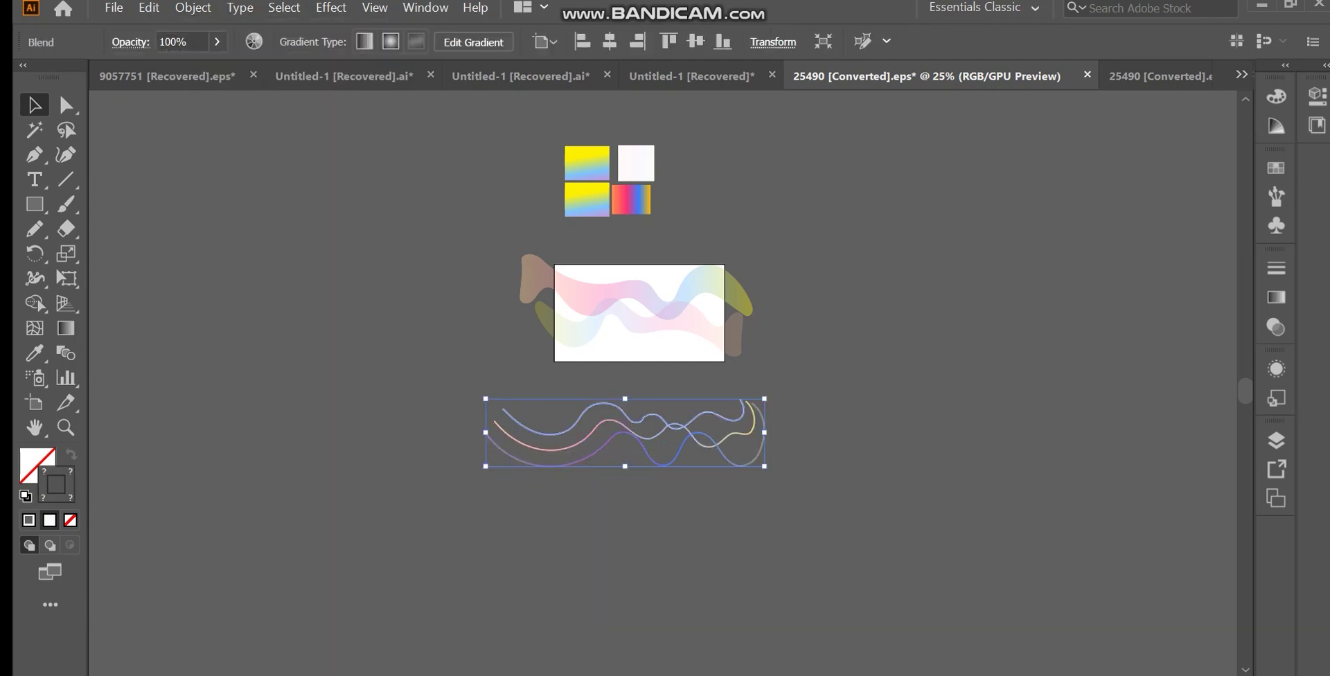
Switch the new blend's spacing to Specified Steps and turn on the preview.
left_click(193, 8)
left_click(470, 504)
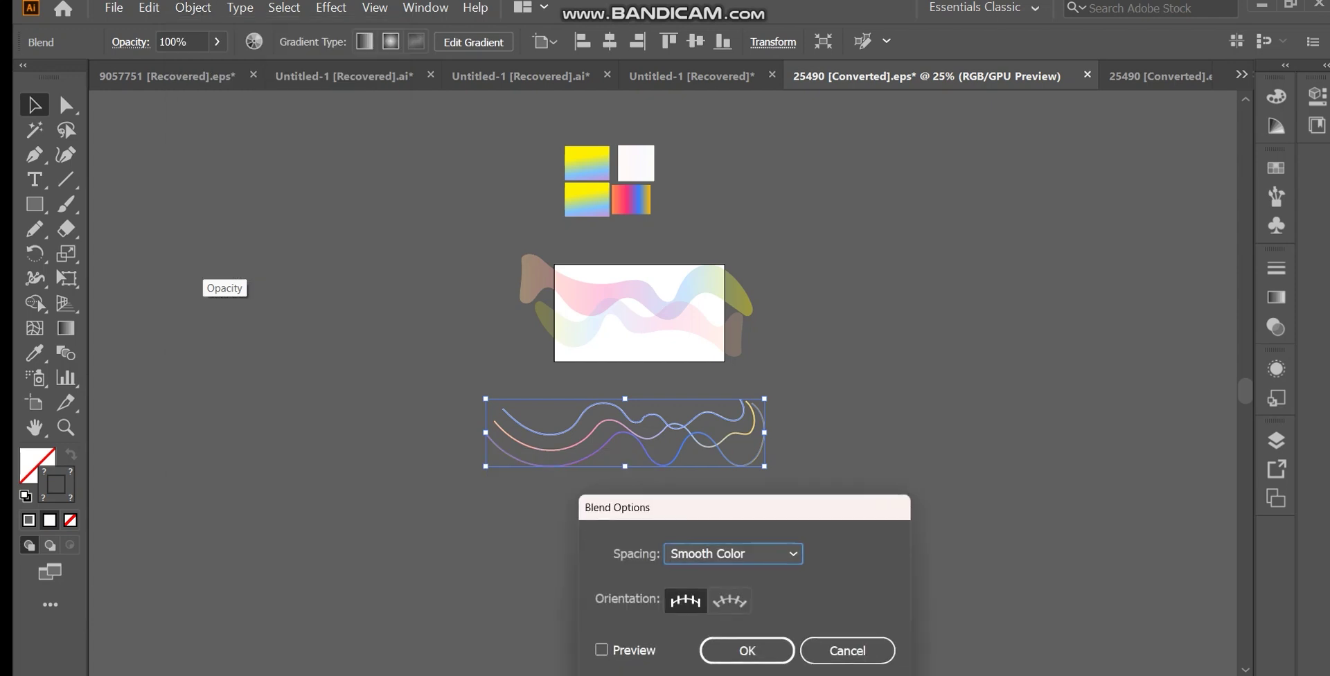
left_click(733, 554)
left_click(724, 599)
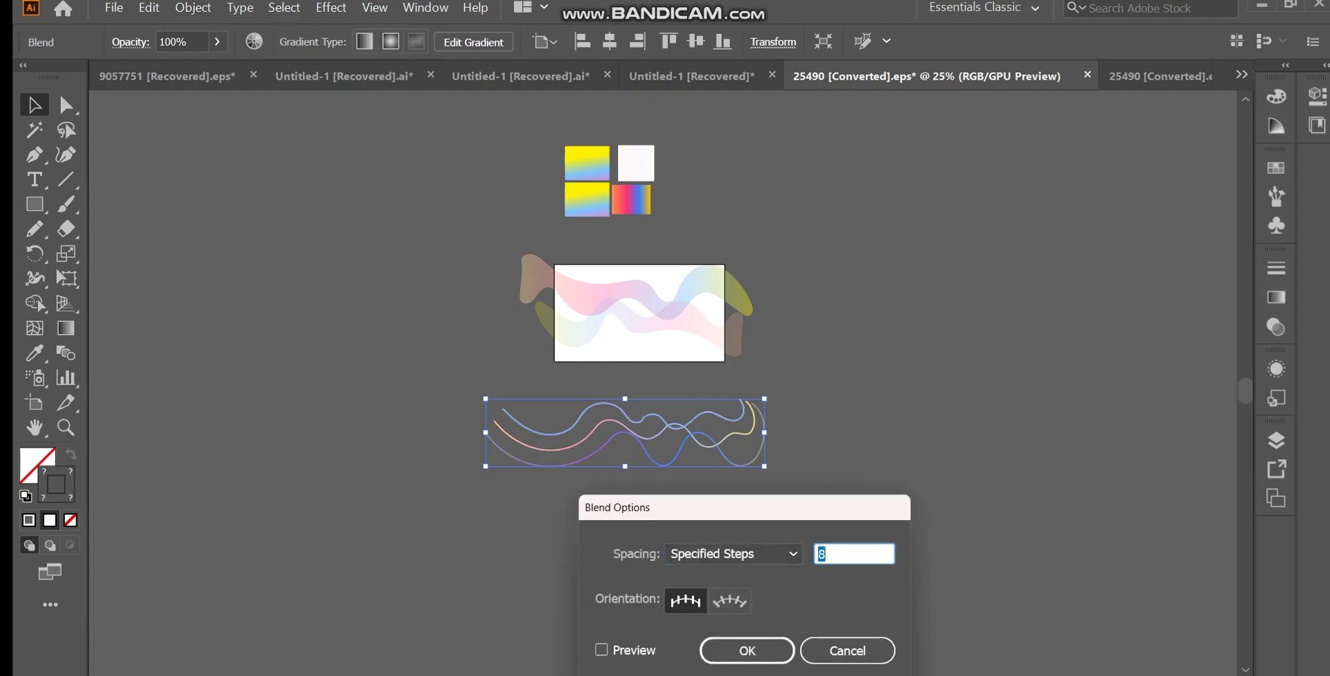
left_click(601, 650)
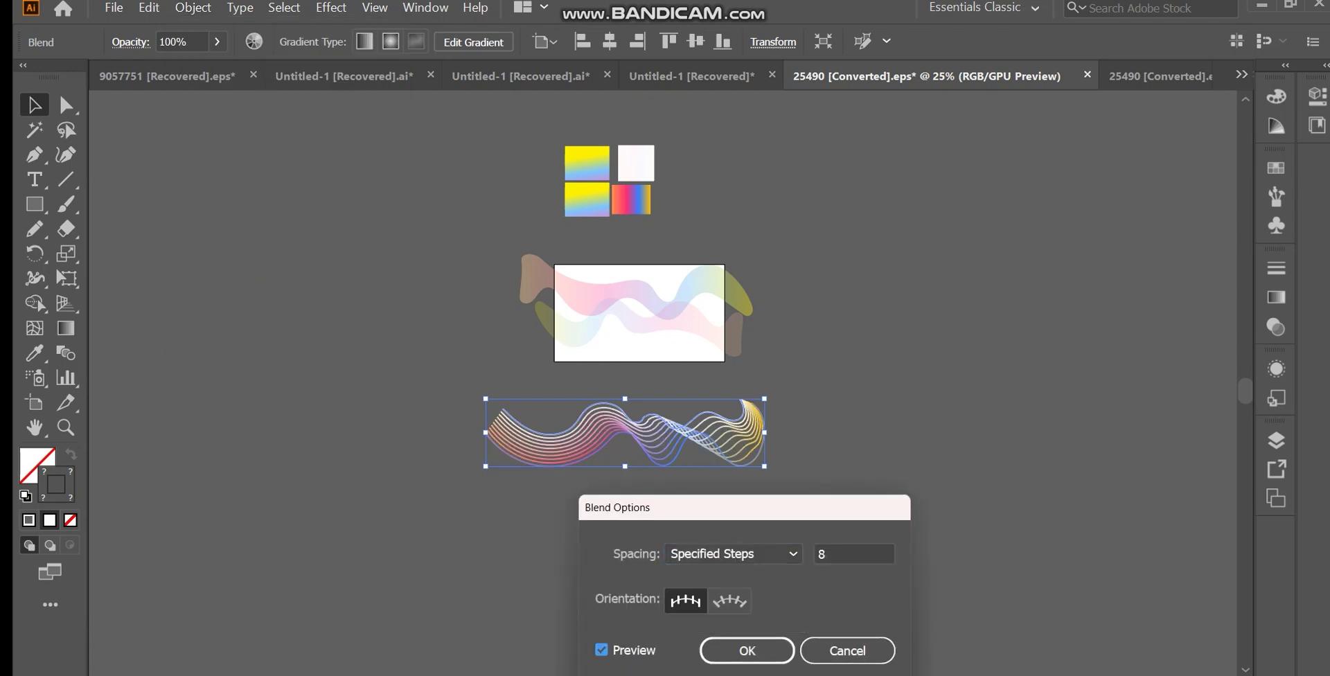
Set the blend's specified steps to 48 and apply the options.
left_click(853, 553)
key("Up")
key("Up")
key("Up")
key("Up")
key("Up")
key("Up")
key("Up")
key("Up")
key("Up")
key("Up")
key("Up")
key("Up")
key("Up")
key("Up")
key("Up")
key("Up")
key("Up")
key("Up")
key("Up")
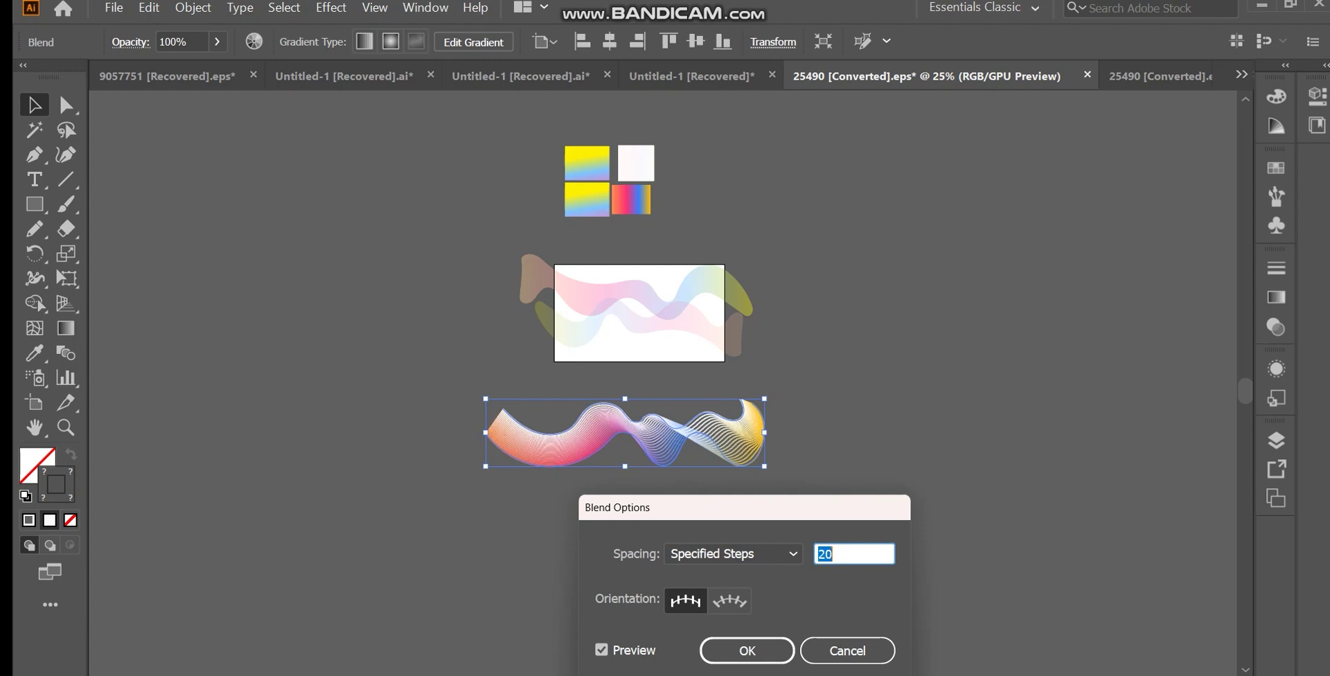
key("Up")
key("Up")
key("Up")
key("Up")
key("Up")
key("Up")
key("Up")
key("Up")
key("shift+Down")
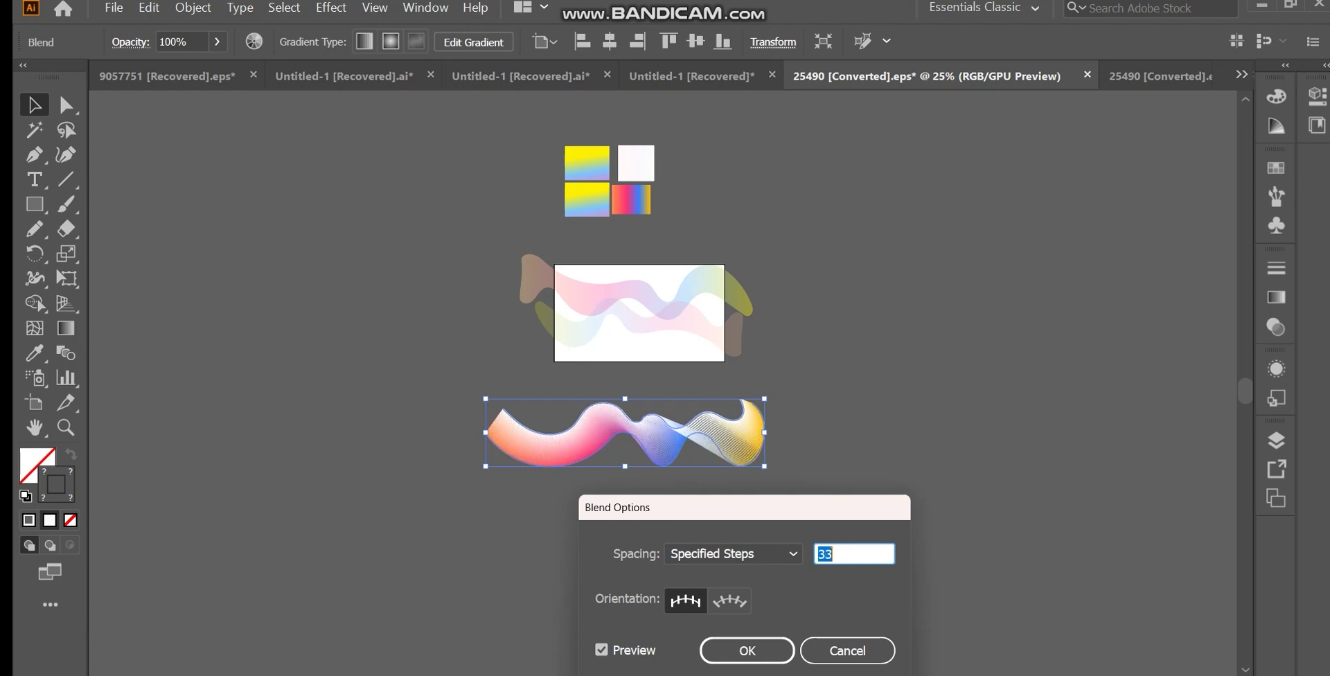
key("shift+Up")
key("shift+Up")
key("Up")
key("Up")
key("Up")
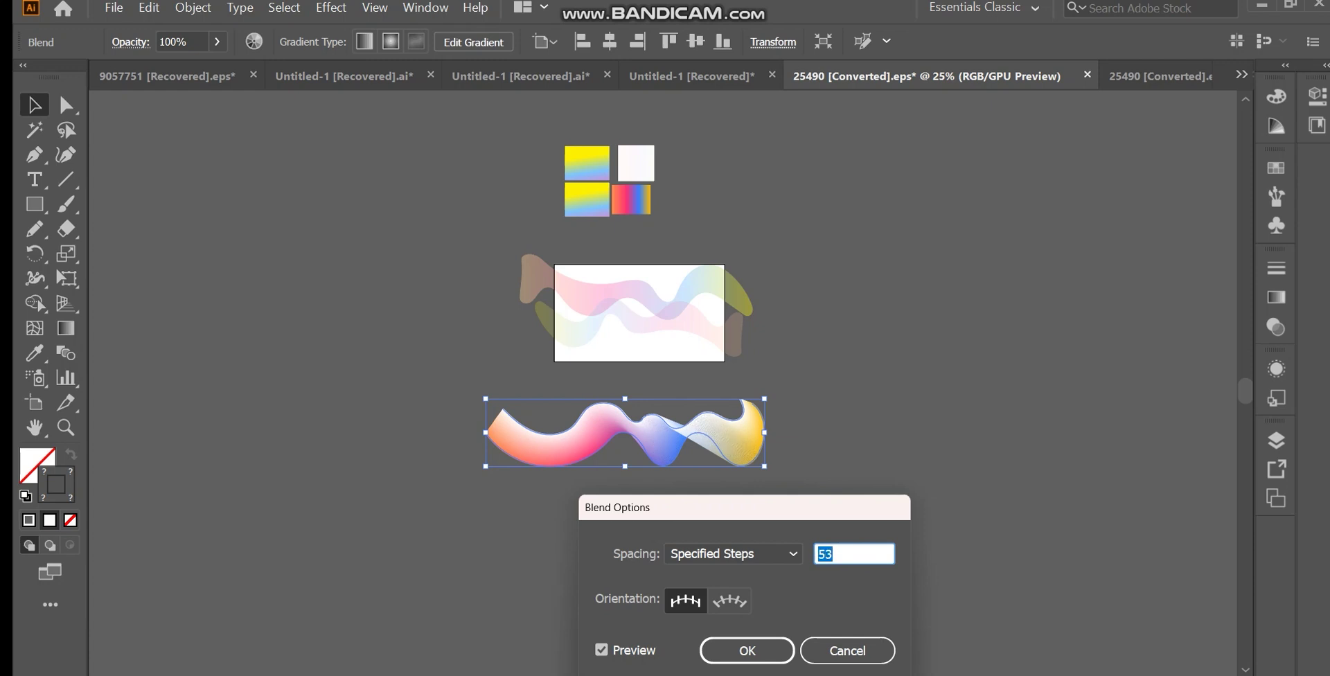
key("Down")
key("Down")
key("Down")
key("Return")
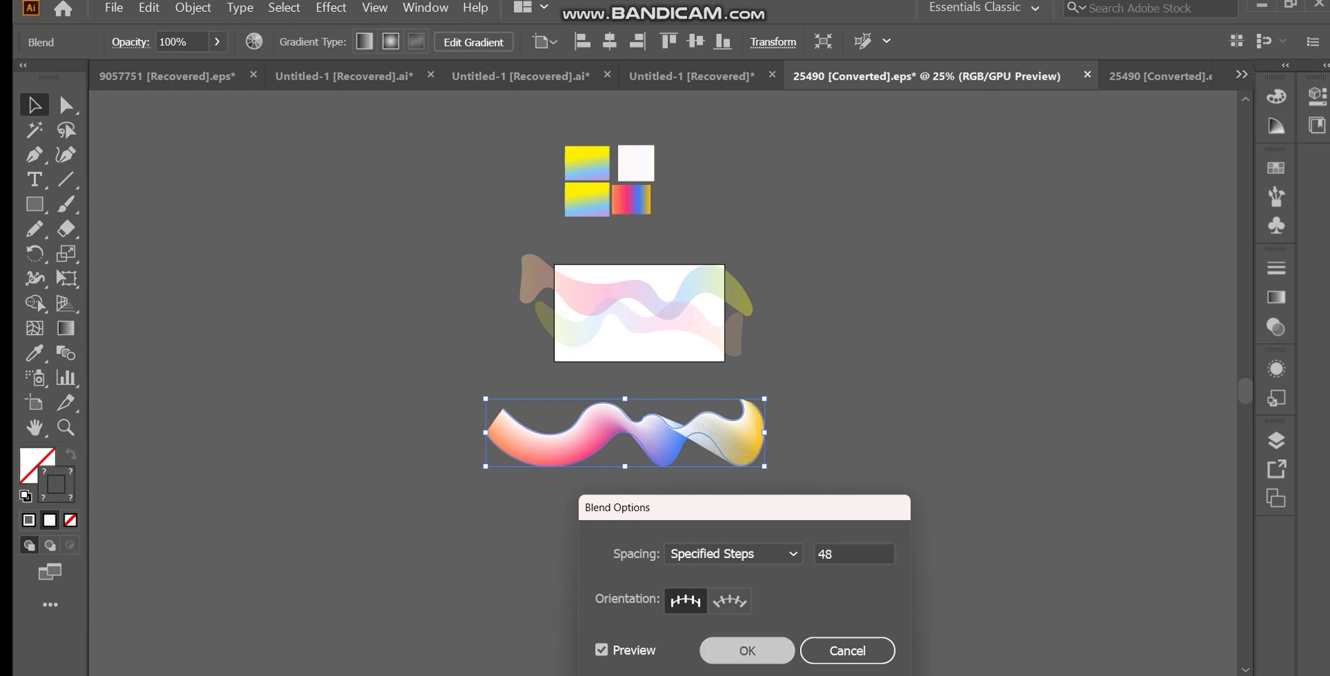
Stretch the lower translucent ribbon horizontally so both ends reach further beyond the sides of the artboard.
left_click_drag(674, 429, 760, 417)
key("ctrl+plus")
key("ctrl+plus")
key("ctrl+plus")
left_click_drag(714, 243, 747, 430)
left_click(741, 340)
left_click_drag(1012, 342, 1029, 343)
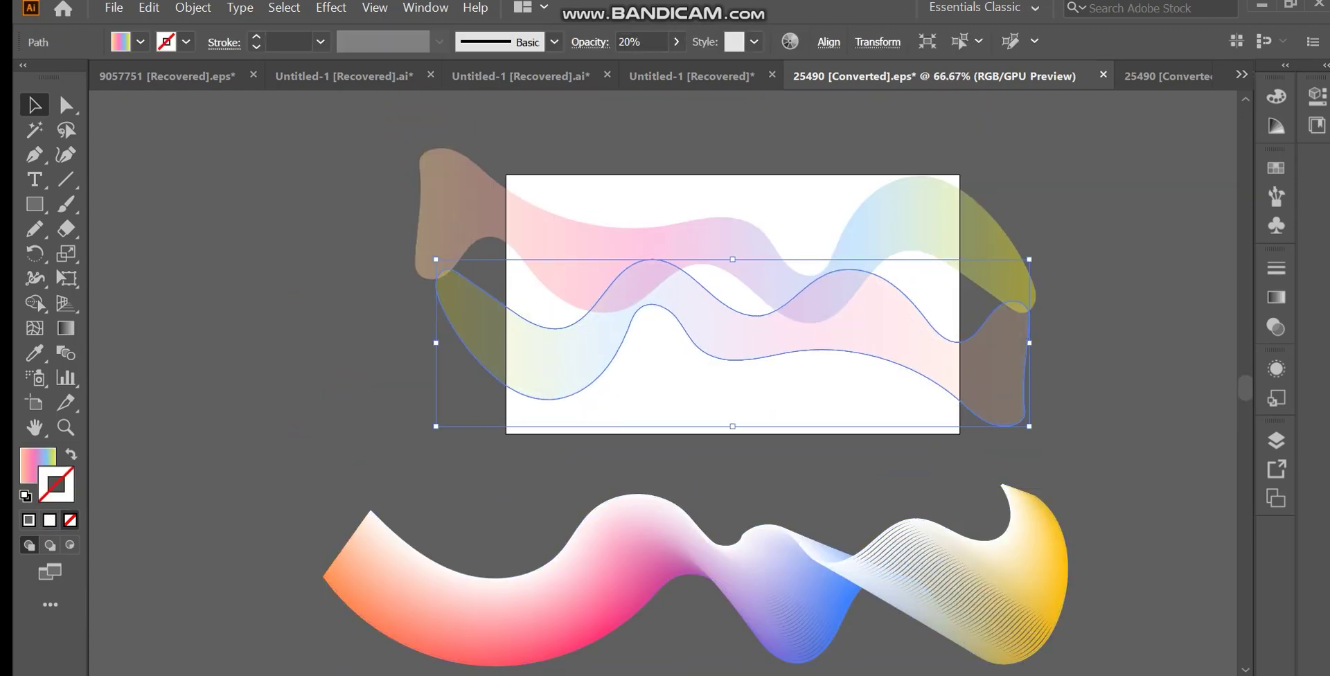
left_click_drag(436, 343, 424, 342)
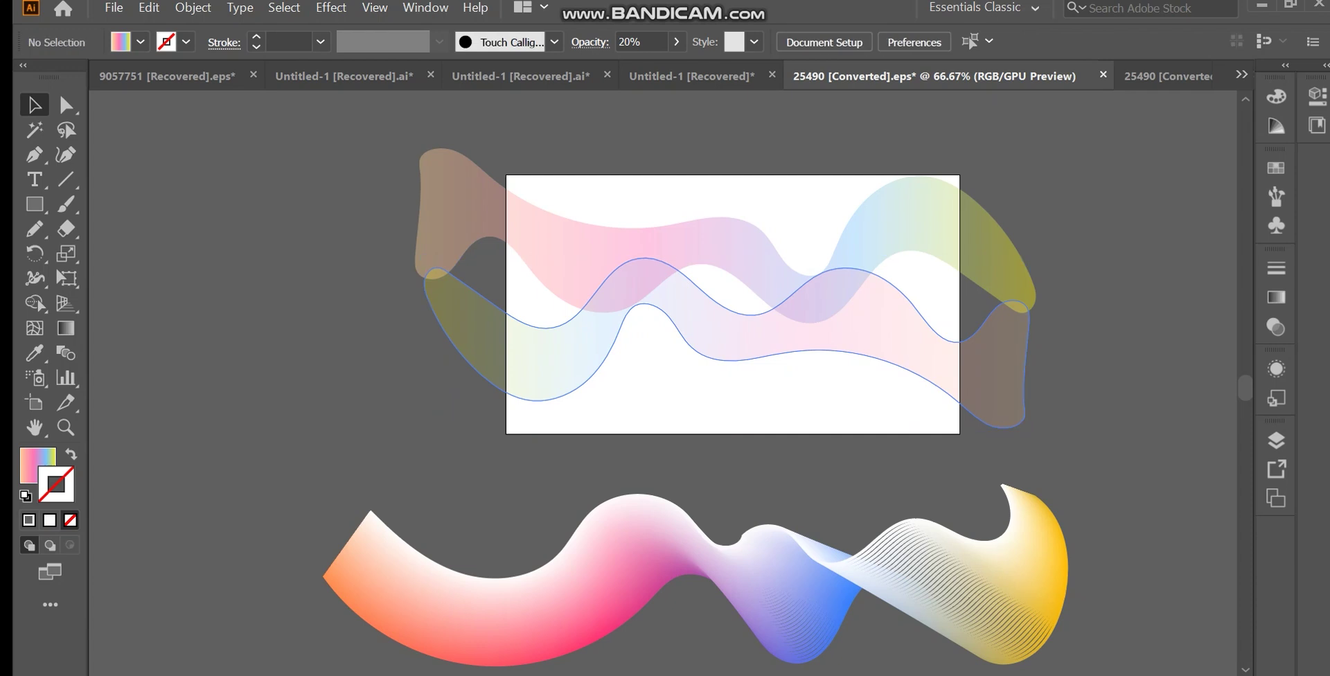
Shift the upper ribbon slightly down and move the lower ribbon up and to the left so they overlap more.
left_click(667, 264)
left_click_drag(727, 342, 727, 326)
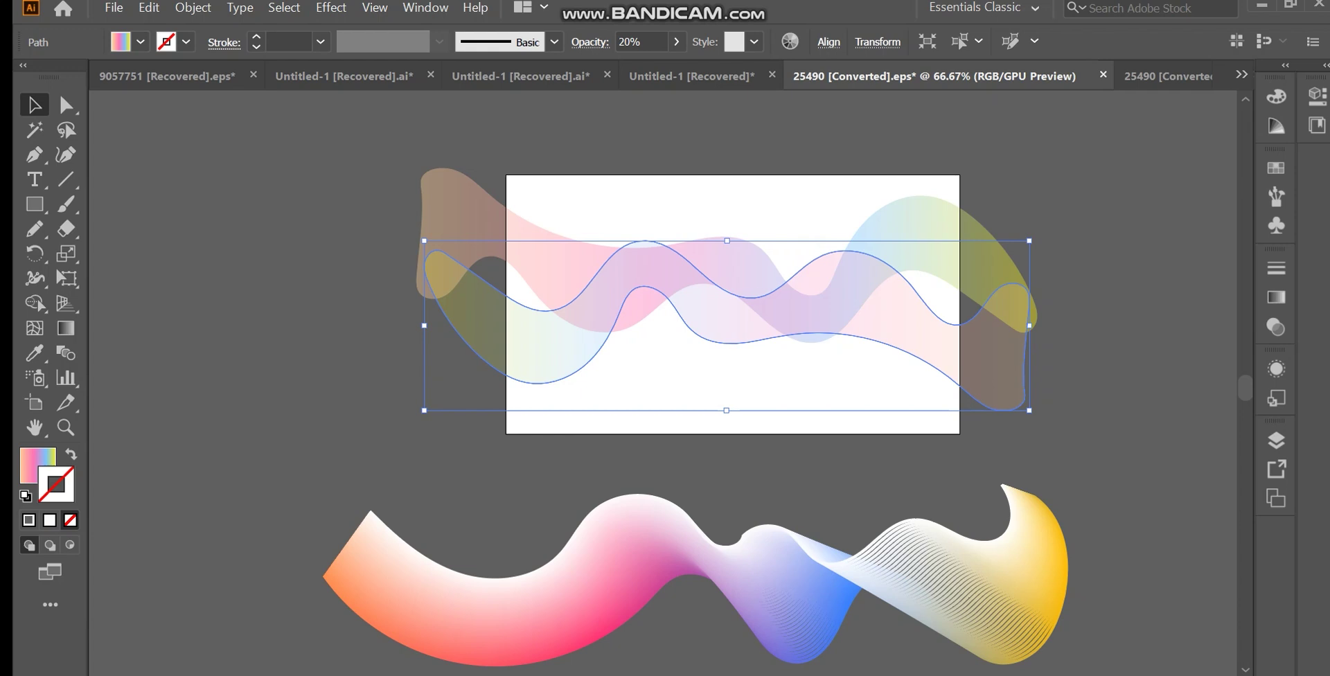
left_click_drag(939, 322, 925, 300)
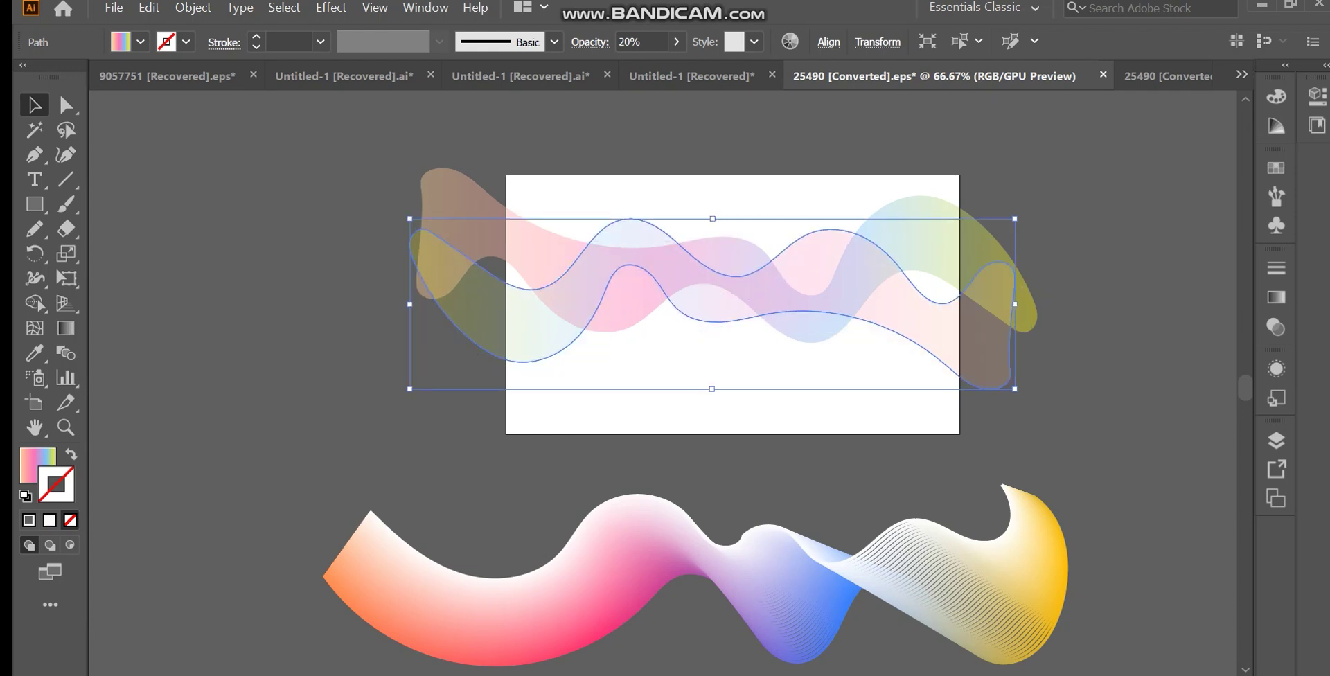
Move the blended line ribbon up onto the artboard, over the two translucent ribbons.
left_click(1080, 457)
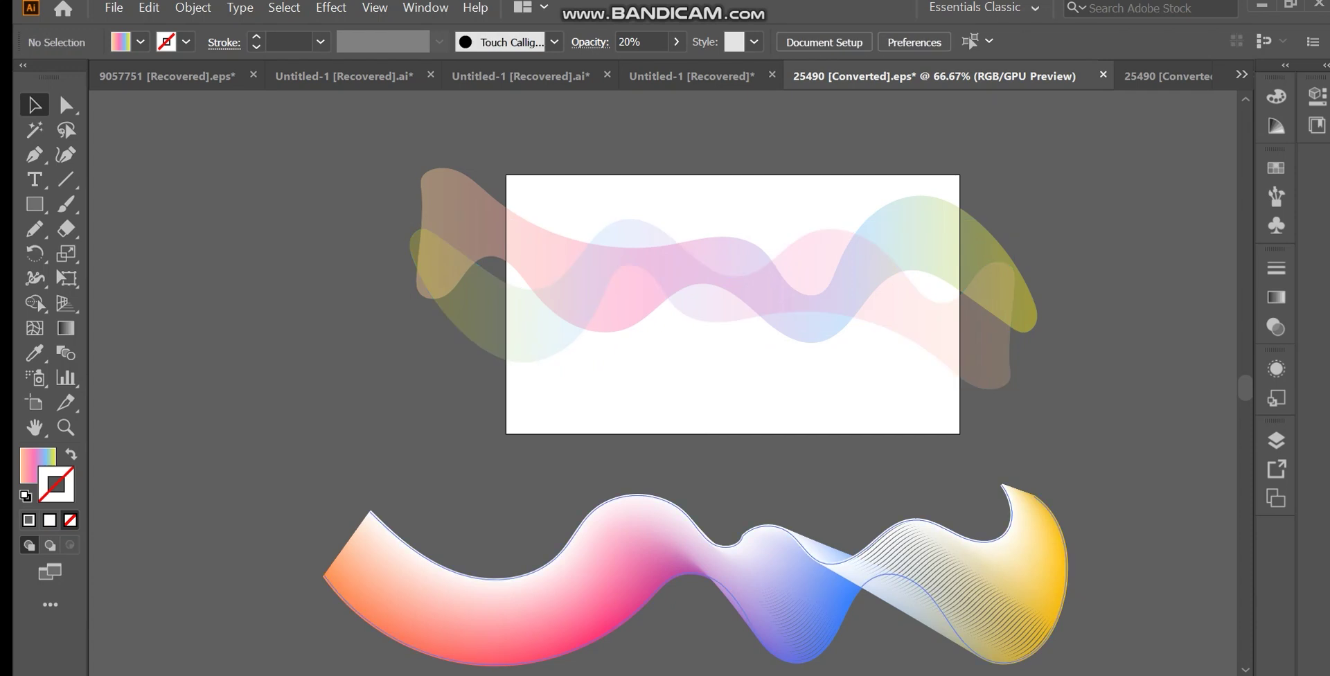
left_click_drag(992, 662, 940, 400)
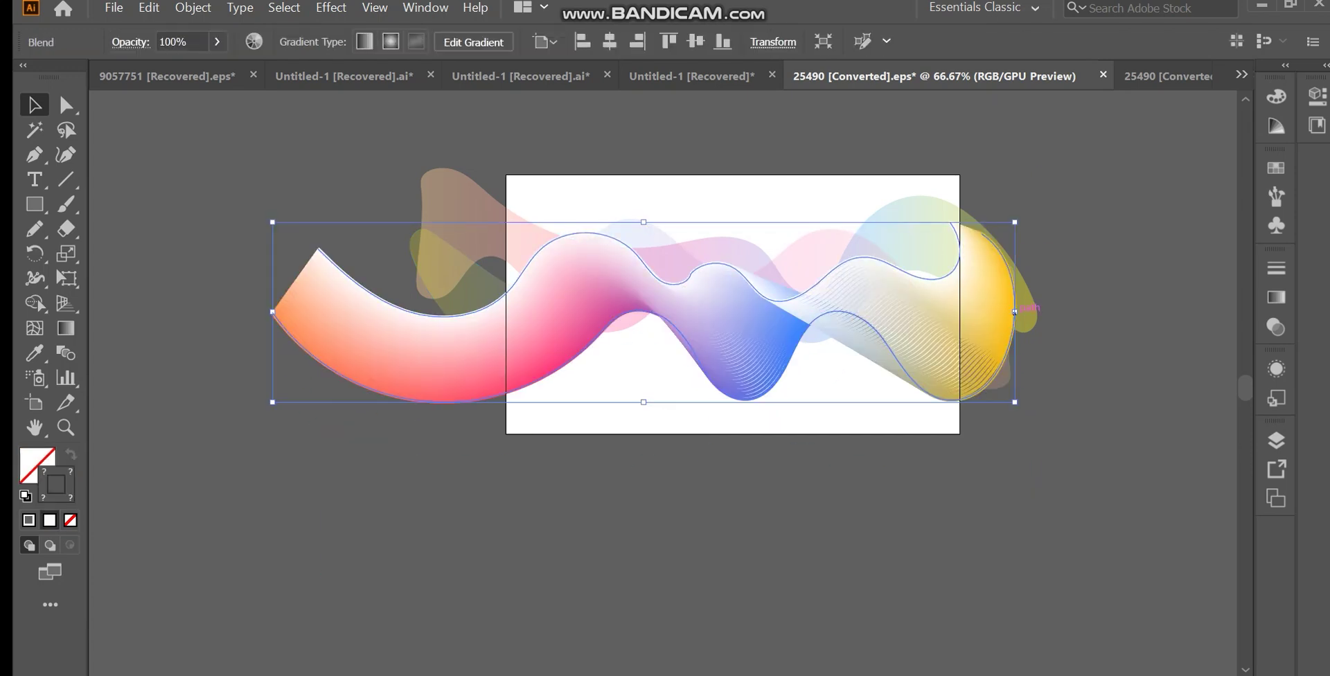
Shorten the blended line ribbon from both ends and reposition it over the translucent ribbons, slightly above the artboard's middle.
left_click_drag(1015, 312, 950, 312)
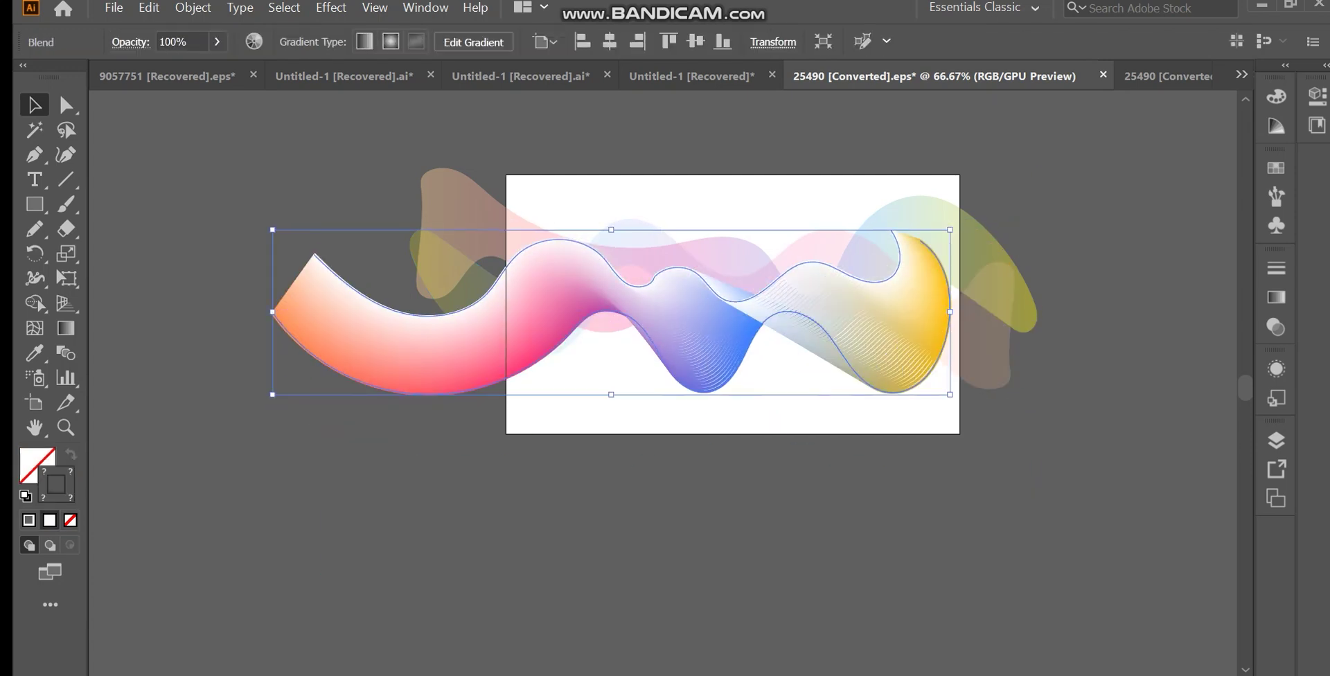
left_click_drag(272, 312, 439, 312)
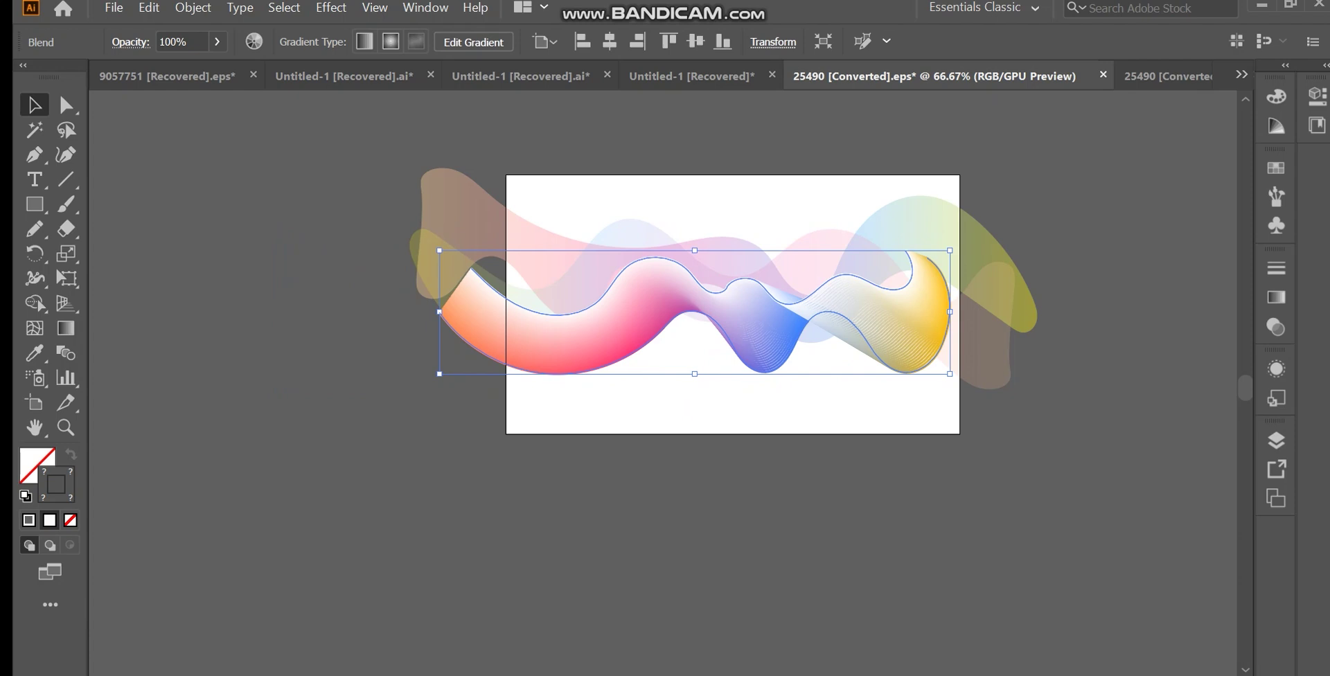
left_click_drag(584, 312, 593, 299)
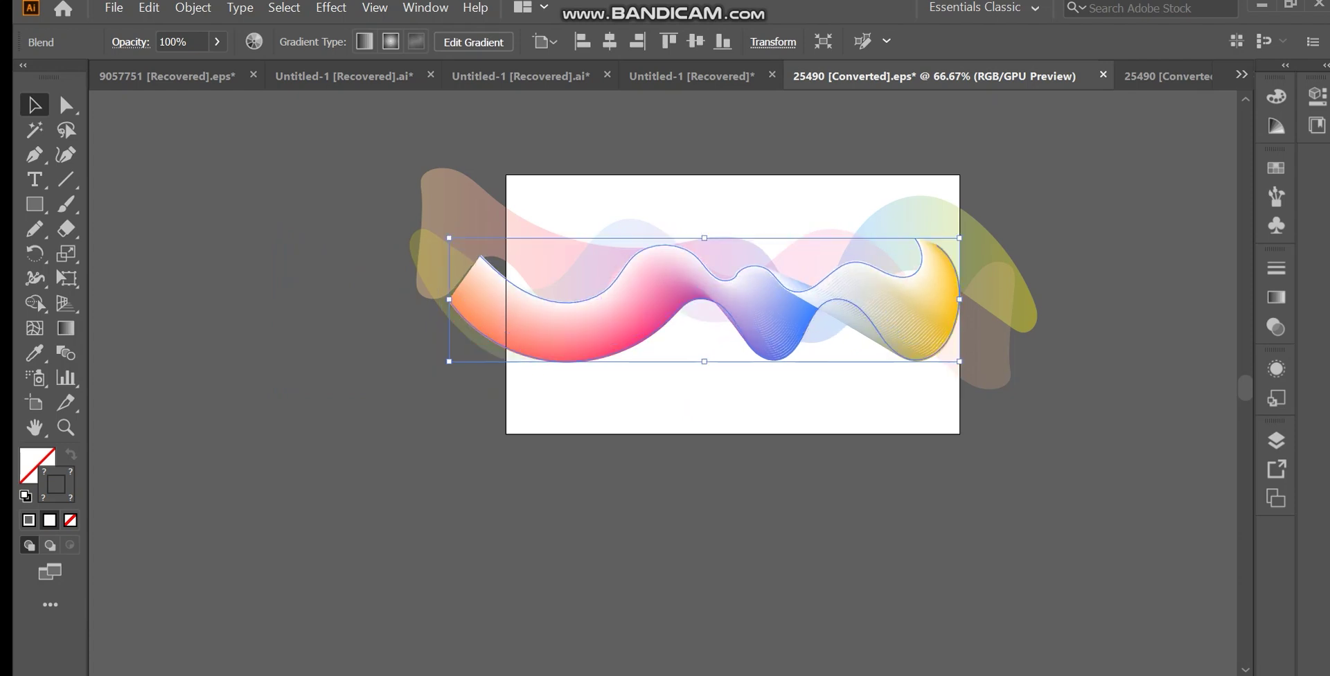
key("ctrl+shift+a")
left_click_drag(779, 326, 756, 306)
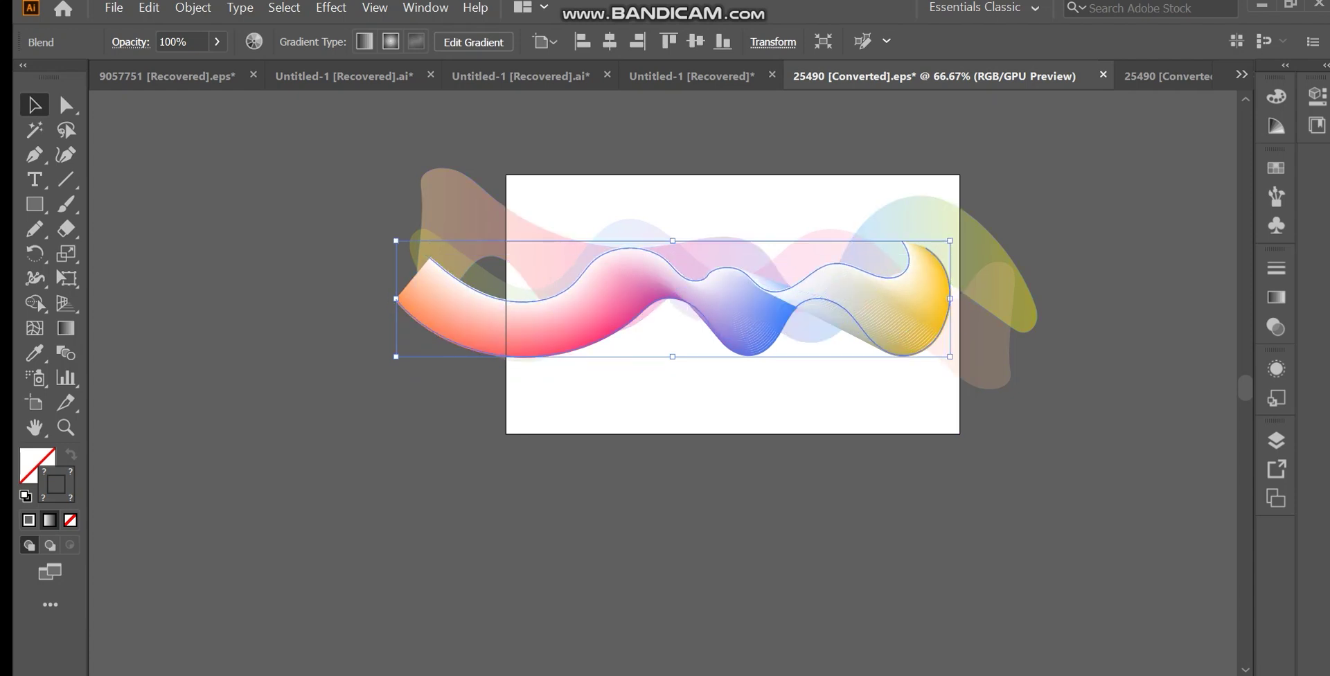
left_click_drag(869, 296, 894, 295)
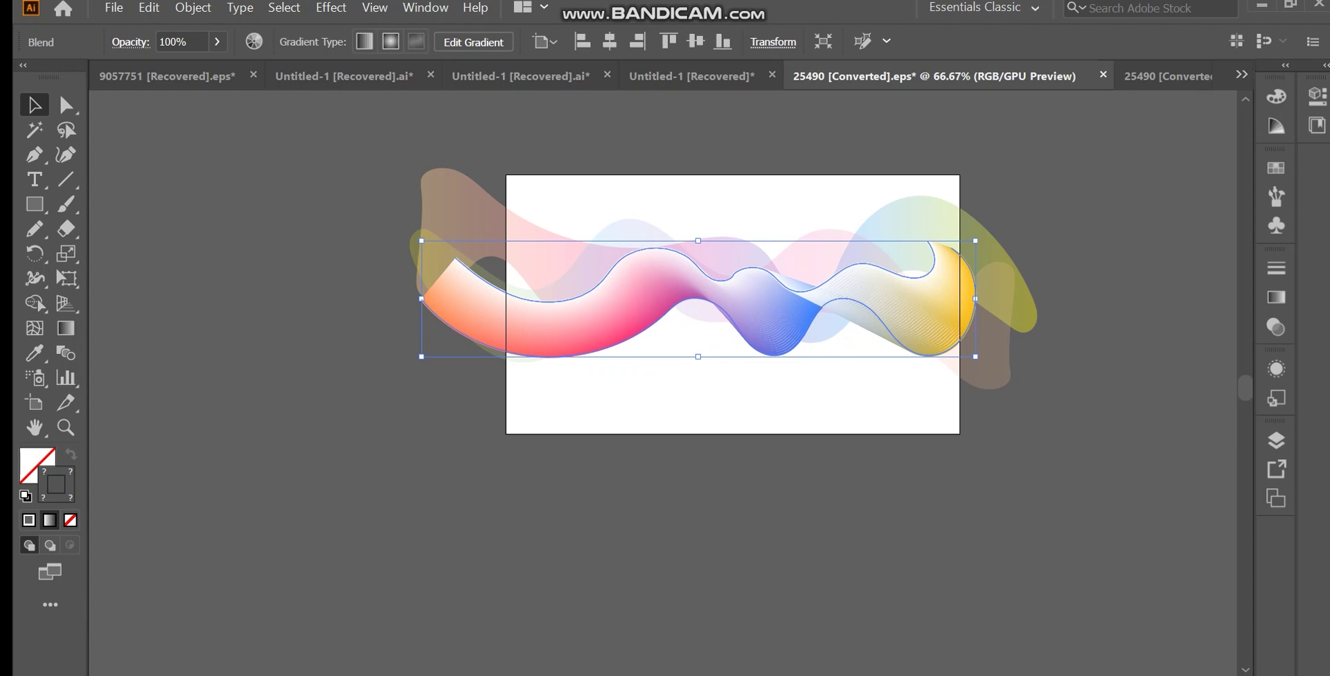
left_click_drag(540, 324, 549, 310)
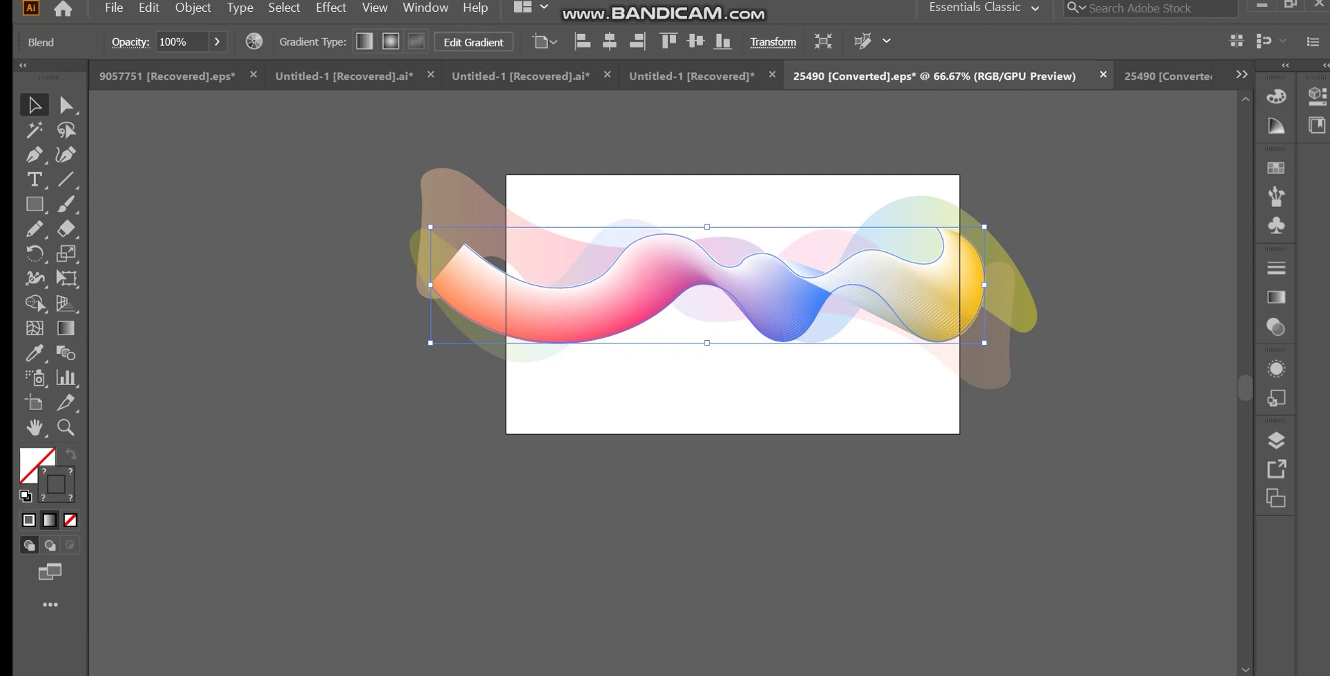
Select both translucent ribbons and stretch them slightly wider at each end beyond the sides of the artboard.
left_click(1024, 262)
key("ctrl+shift+a")
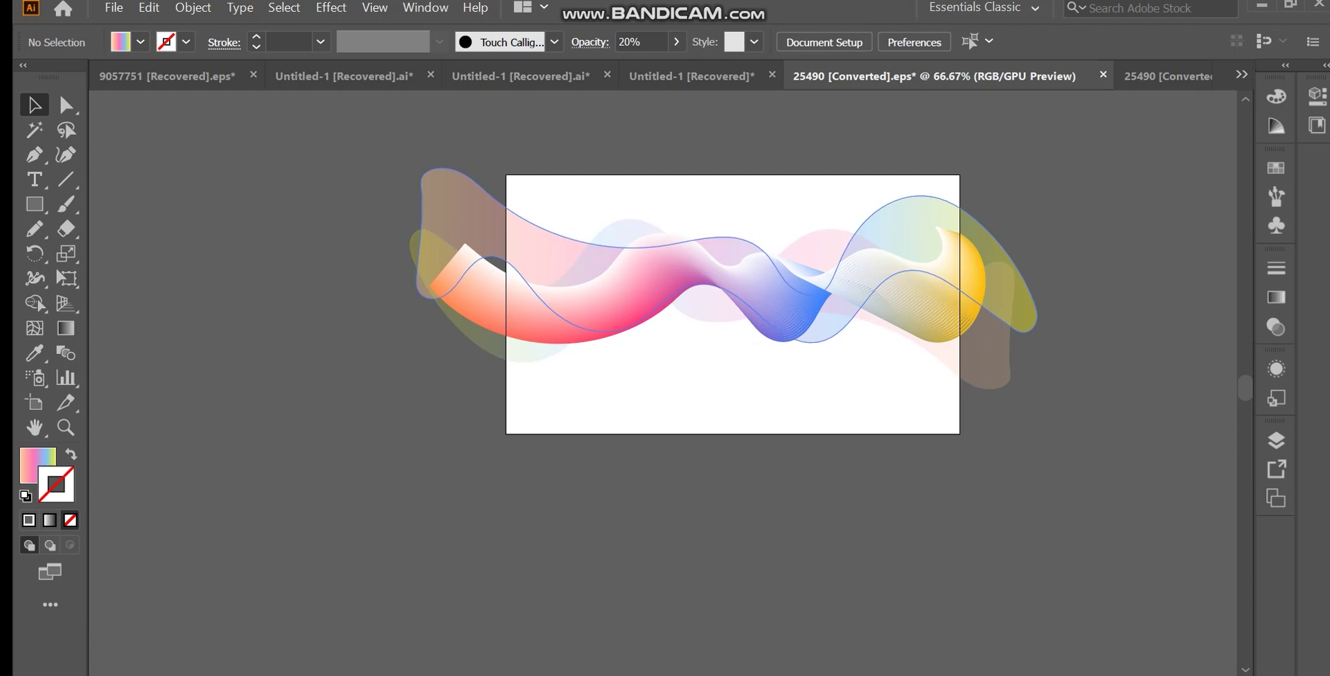
left_click(1014, 328)
left_click(1010, 334, "shift")
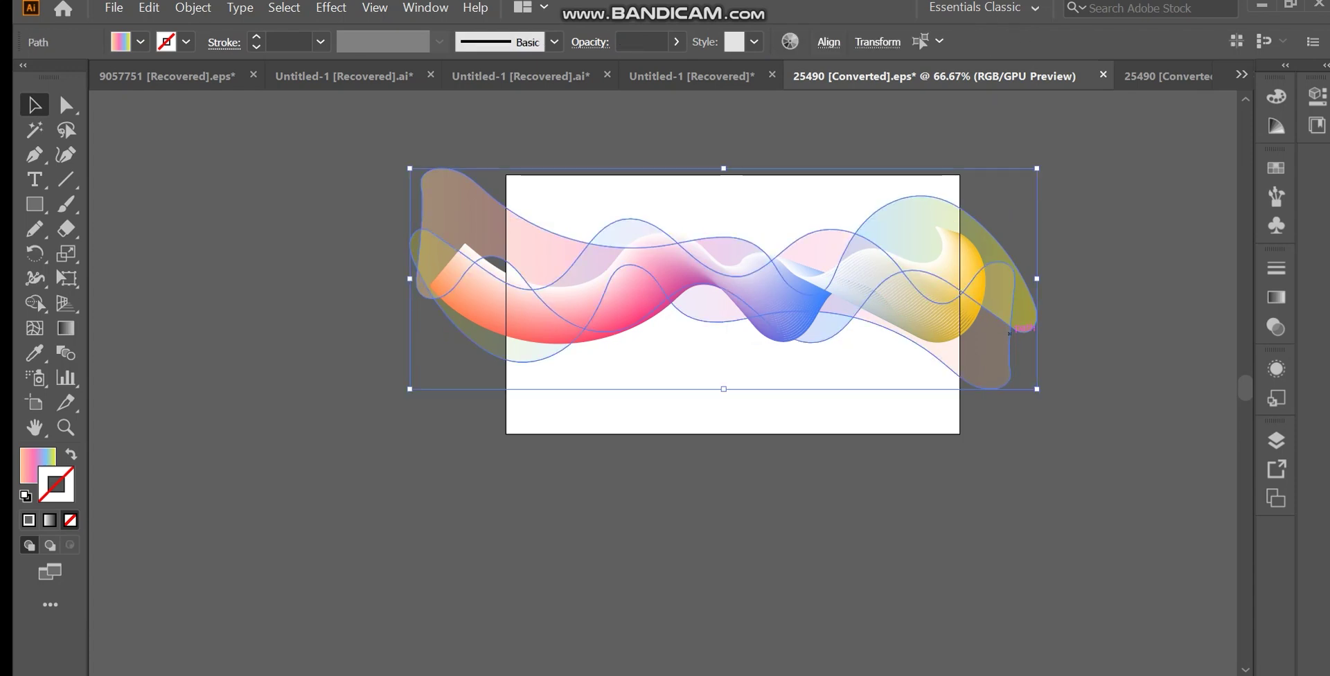
left_click_drag(1037, 278, 1051, 279)
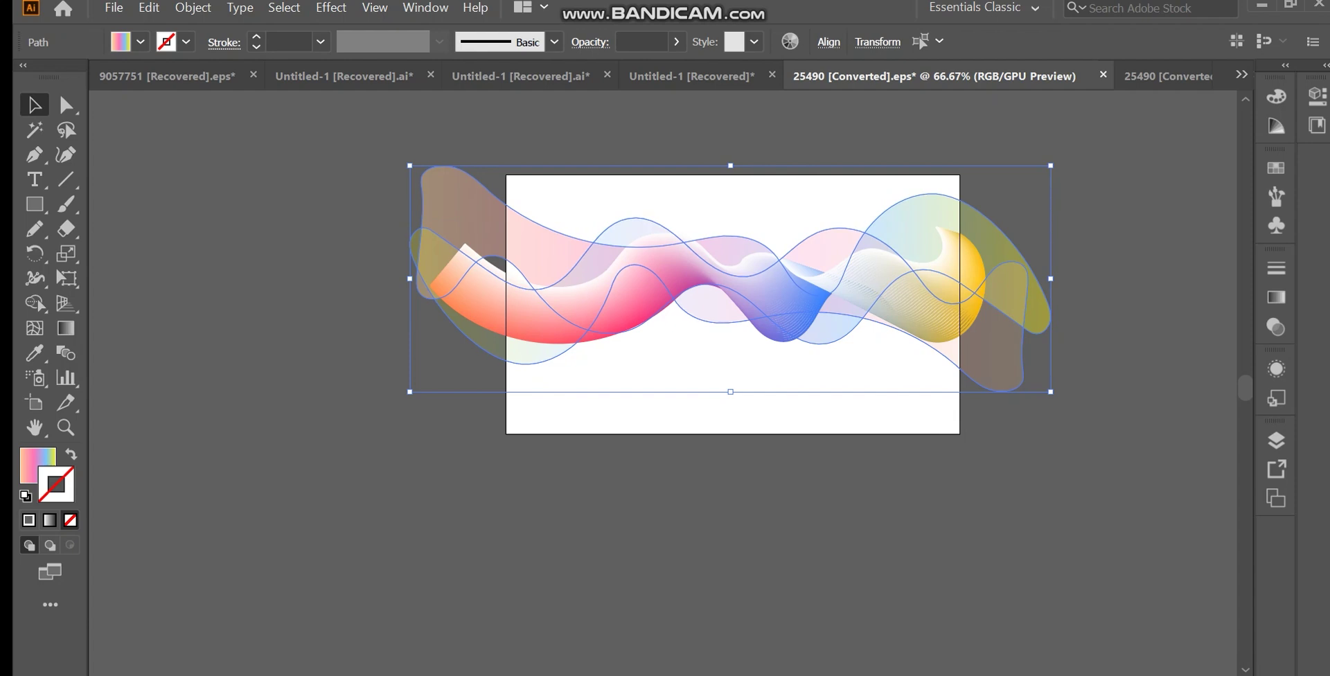
left_click_drag(410, 279, 399, 279)
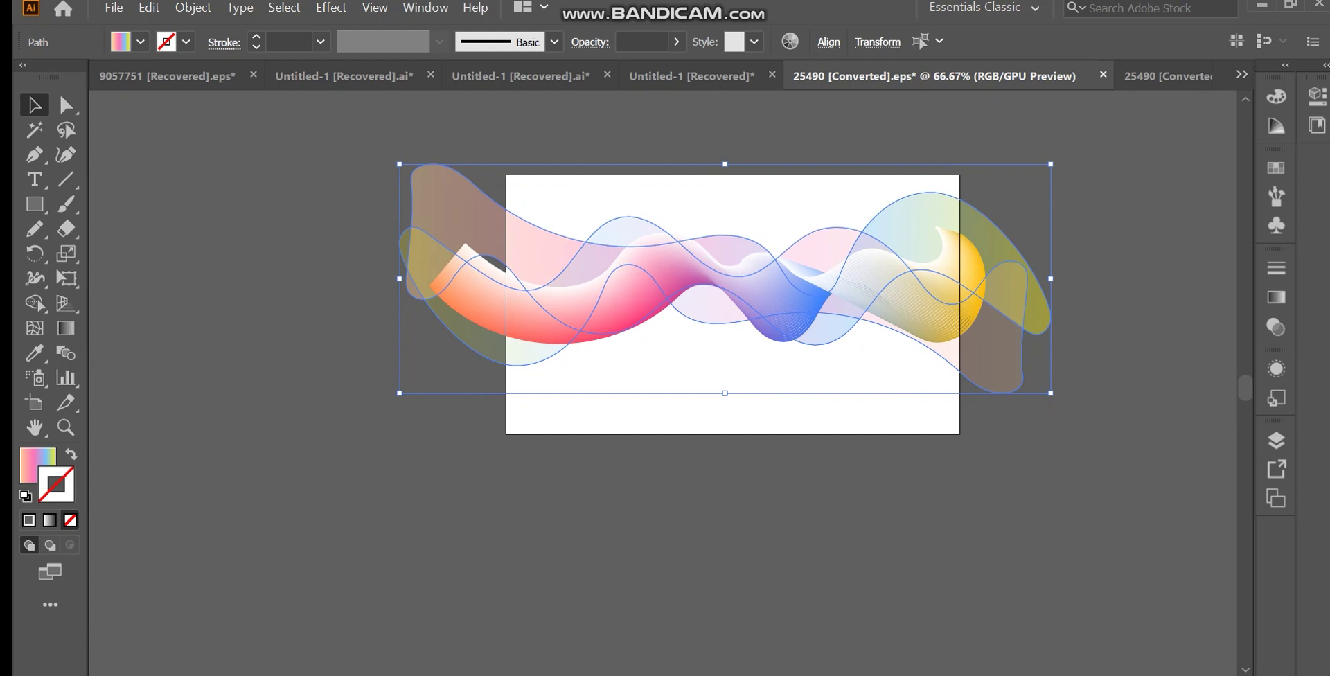
left_click(443, 444)
Move the blended line ribbon down and to the left, and rotate it slightly clockwise.
left_click(568, 315)
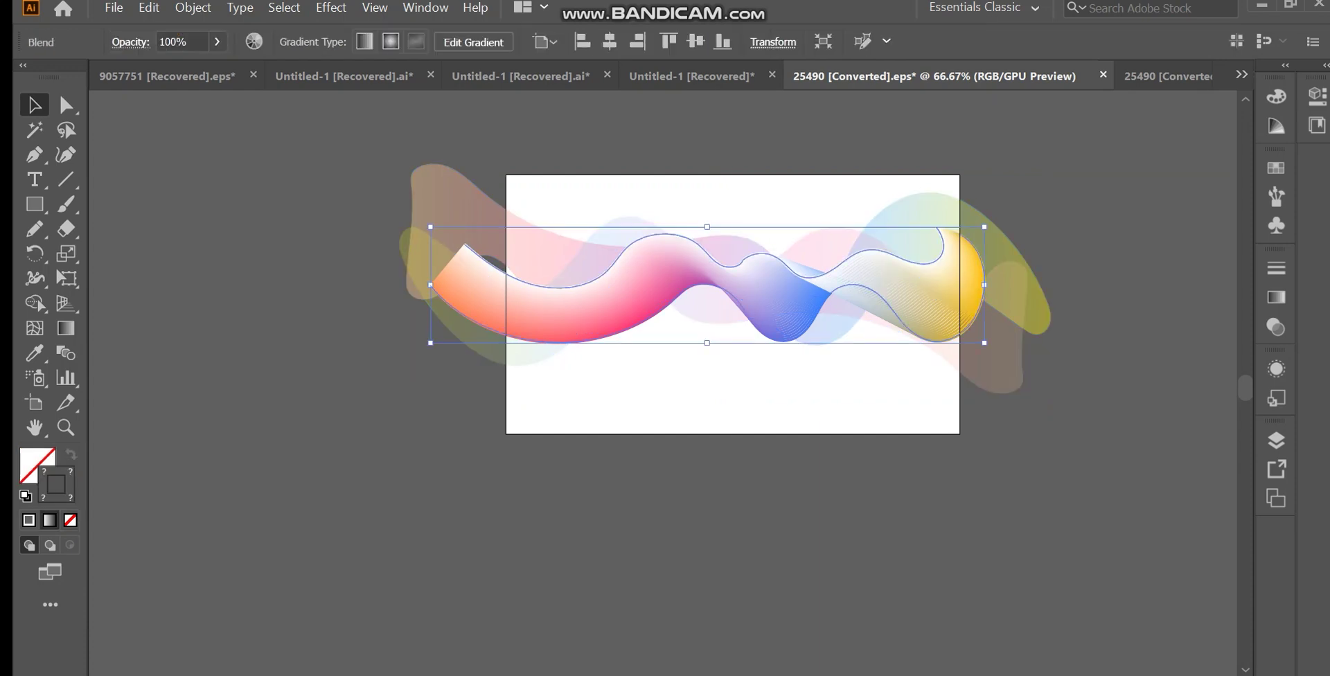
left_click_drag(683, 262, 652, 277)
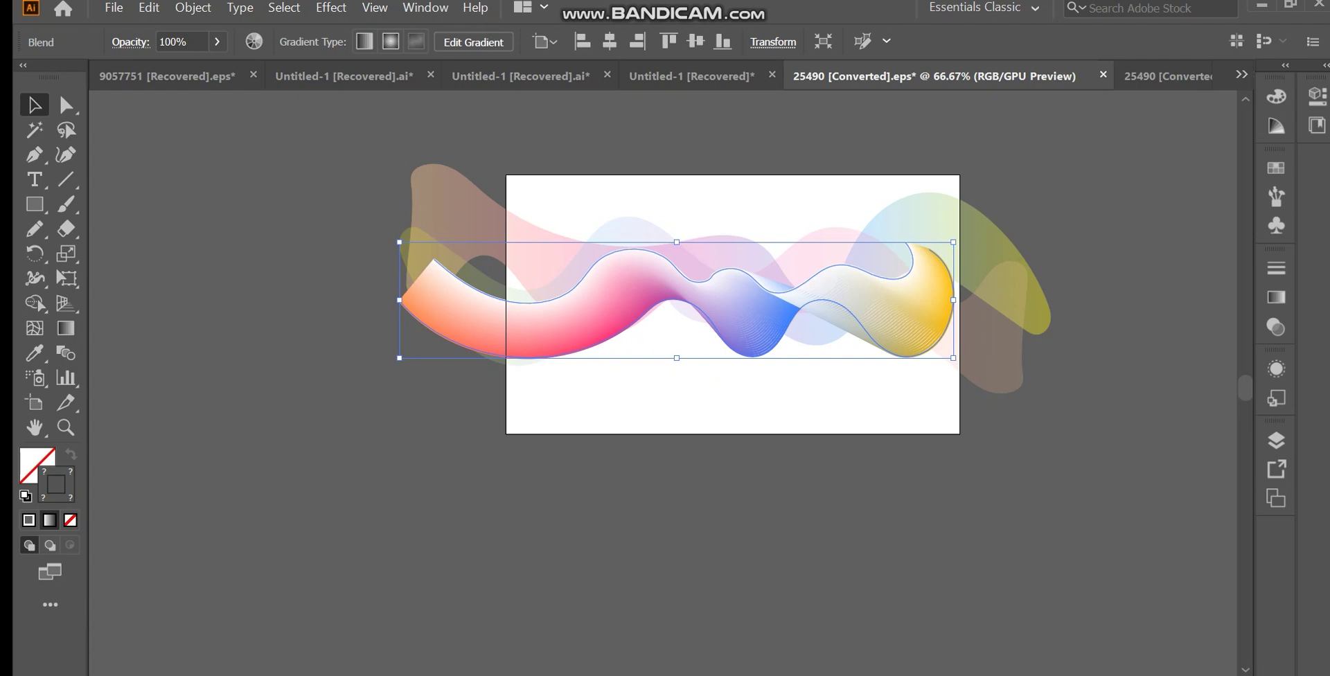
left_click_drag(393, 300, 417, 290)
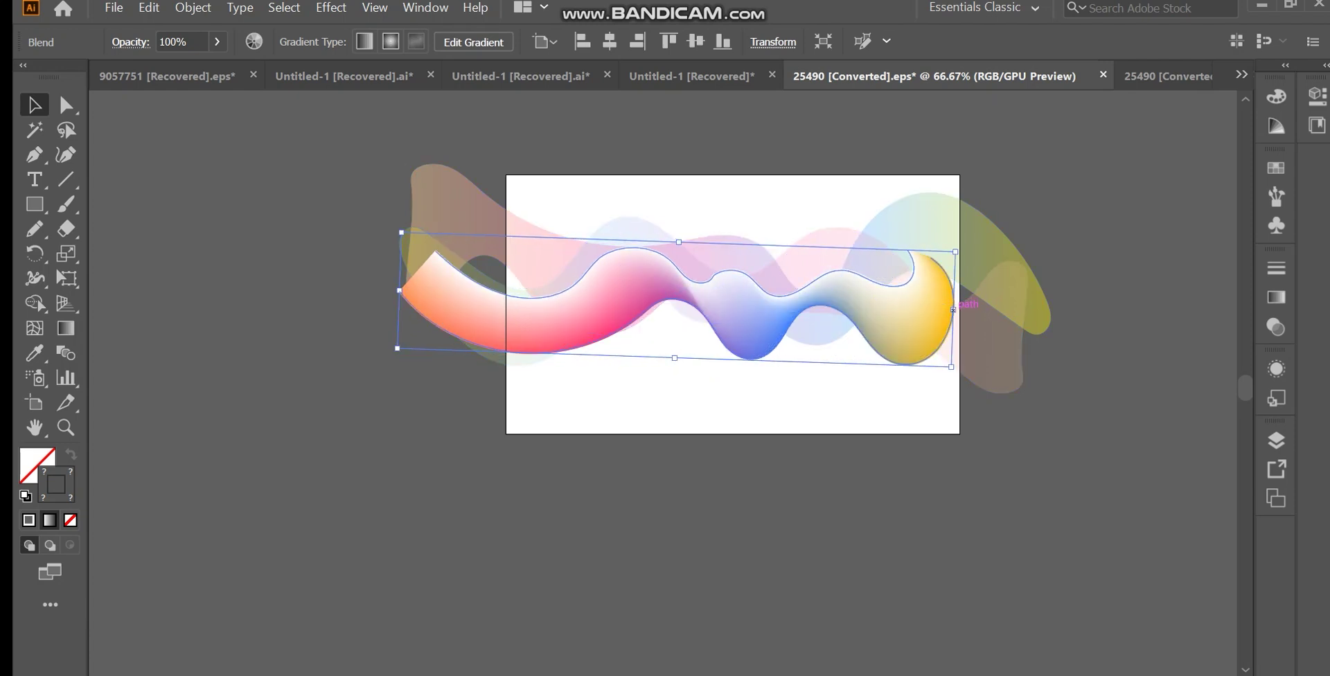
Widen the blended line ribbon at both ends, reduce its height slightly and shift it a little down and to the left.
left_click_drag(954, 309, 995, 308)
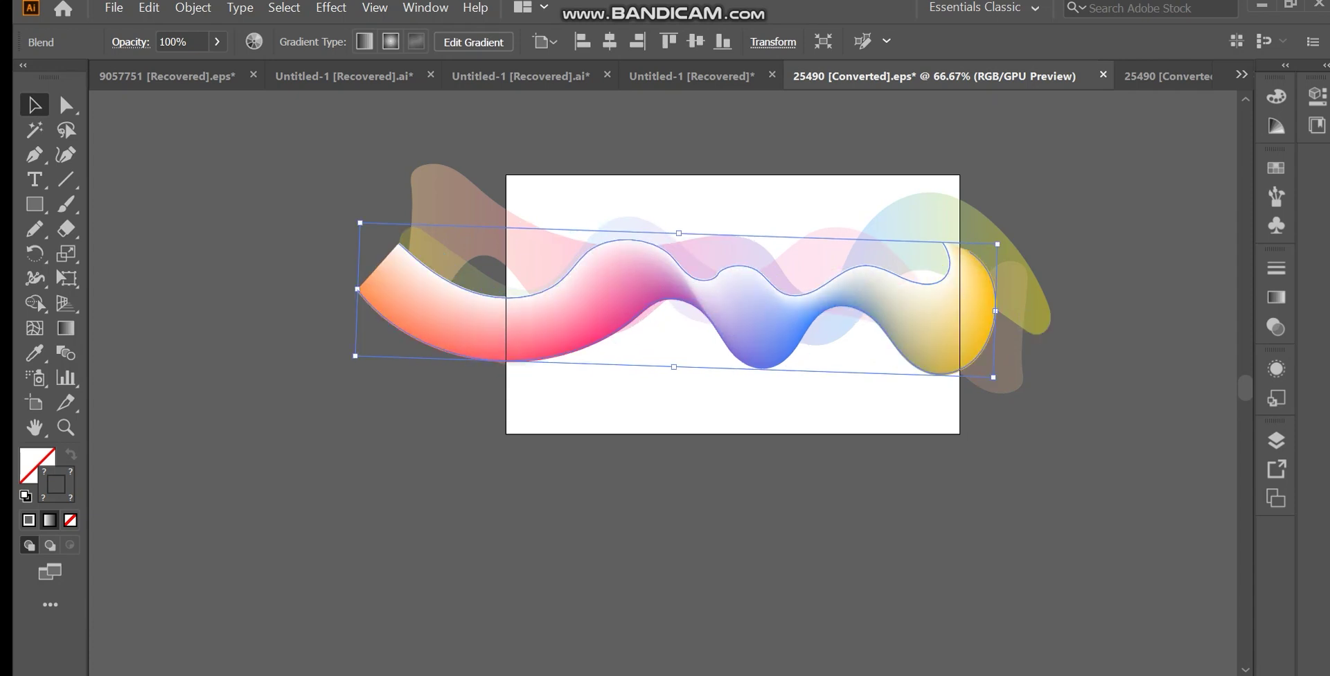
left_click_drag(862, 310, 809, 322)
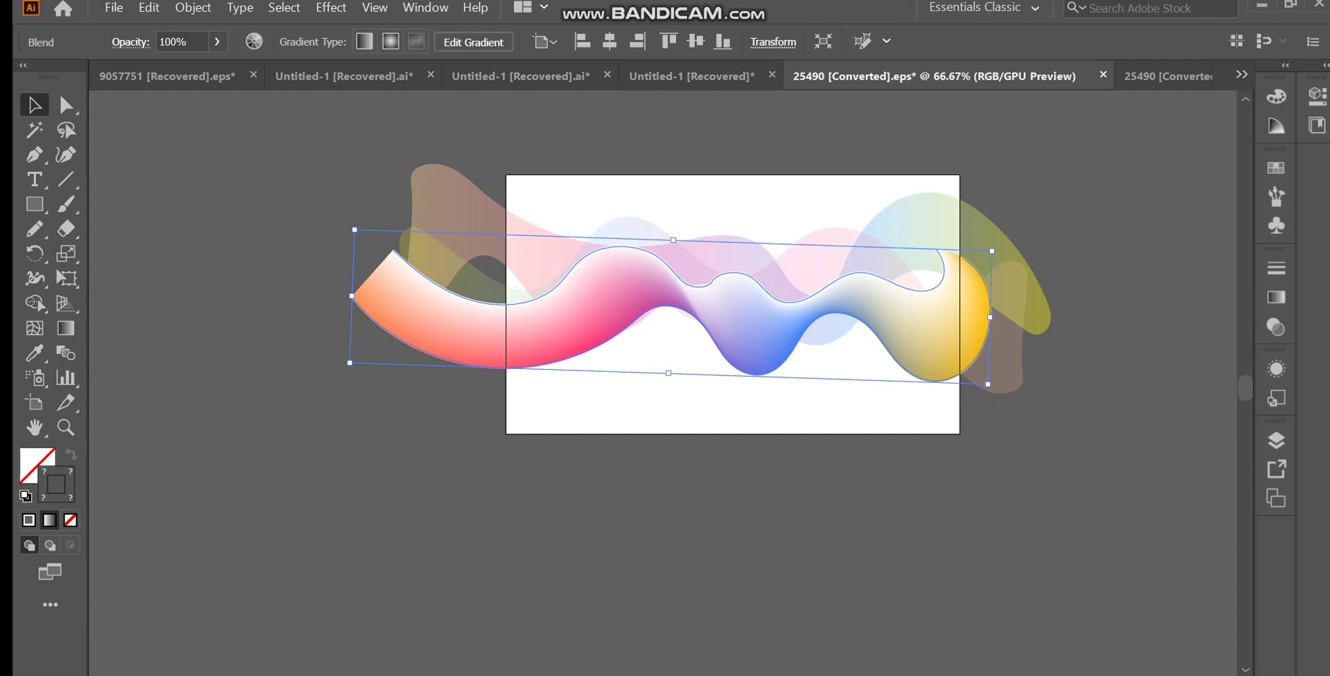
left_click_drag(669, 374, 669, 355)
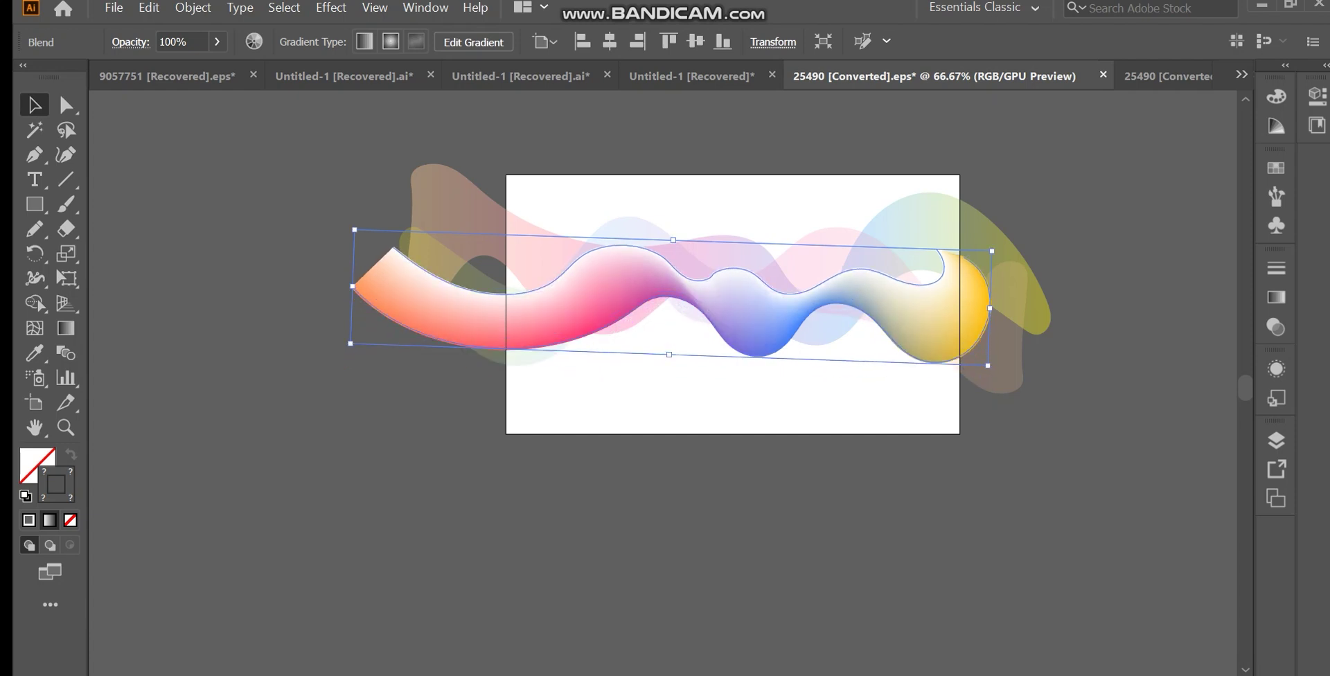
left_click_drag(747, 299, 737, 301)
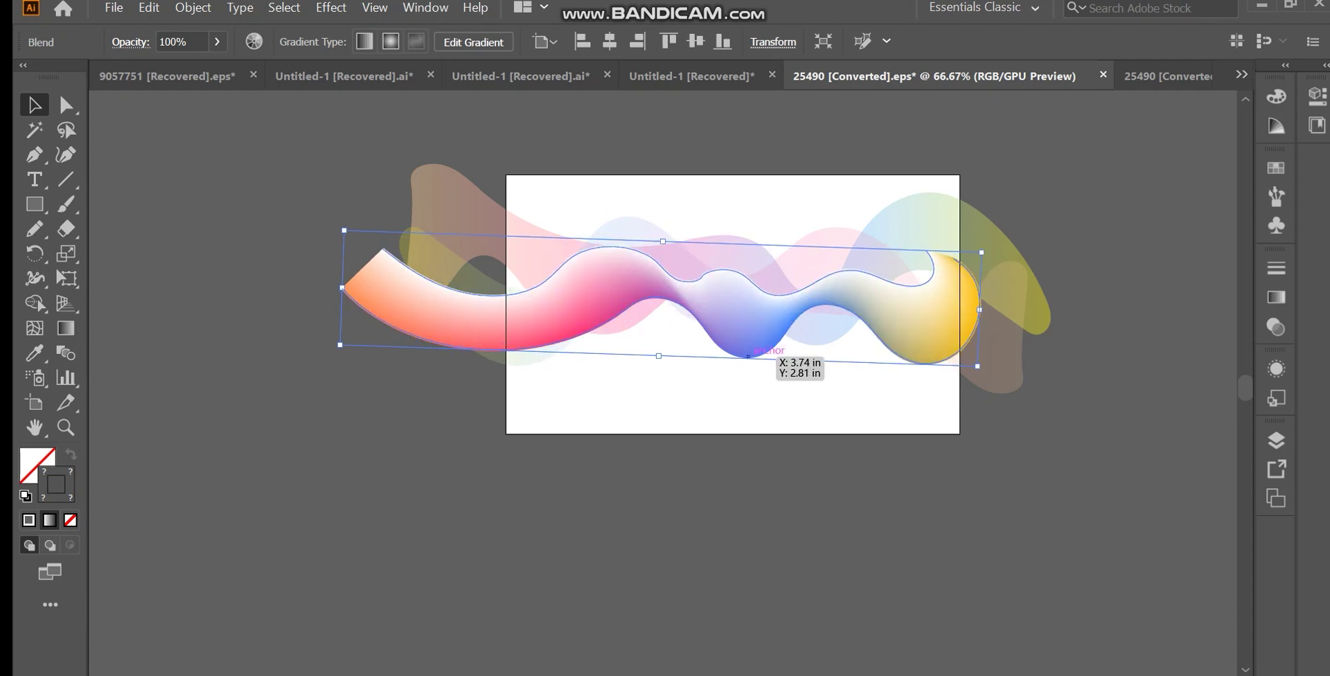
key("ctrl+shift+a")
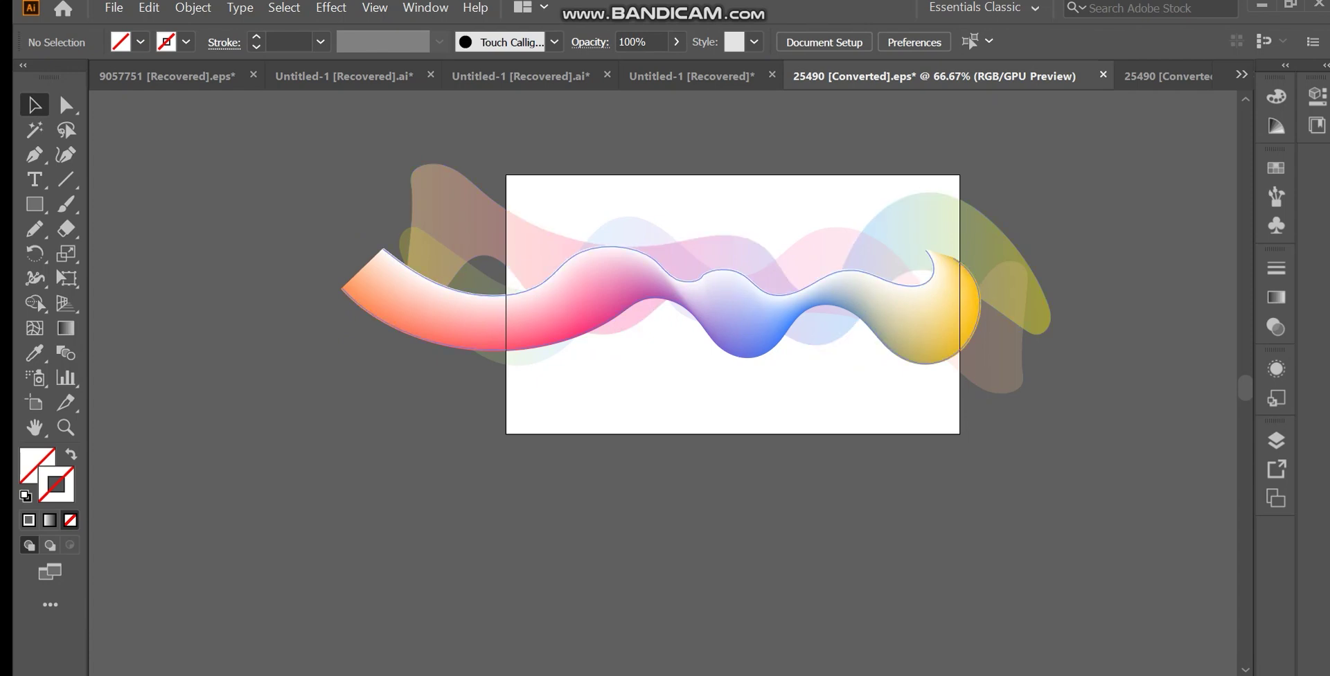
Stretch the blended line ribbon's yellow end further past the artboard's right edge, and nudge the ribbon down and to the left.
left_click(973, 306)
left_click_drag(979, 309, 1019, 311)
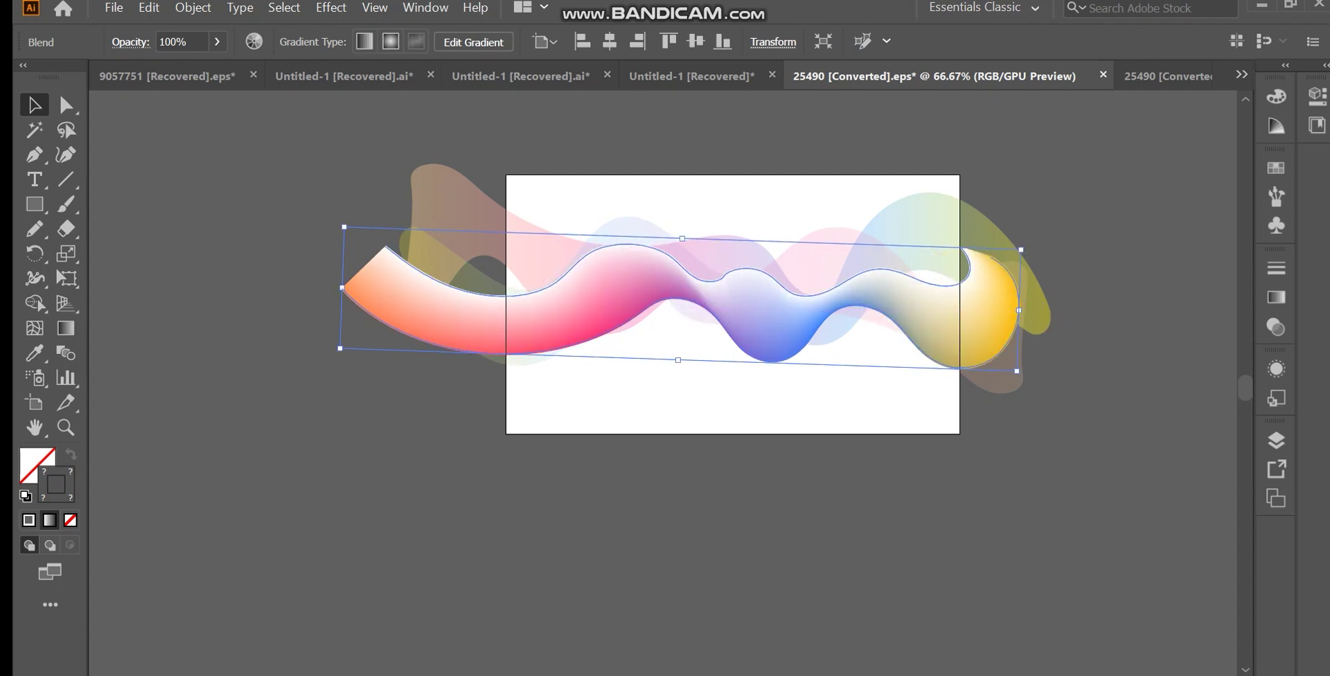
left_click_drag(679, 307, 670, 314)
key("ctrl+shift+a")
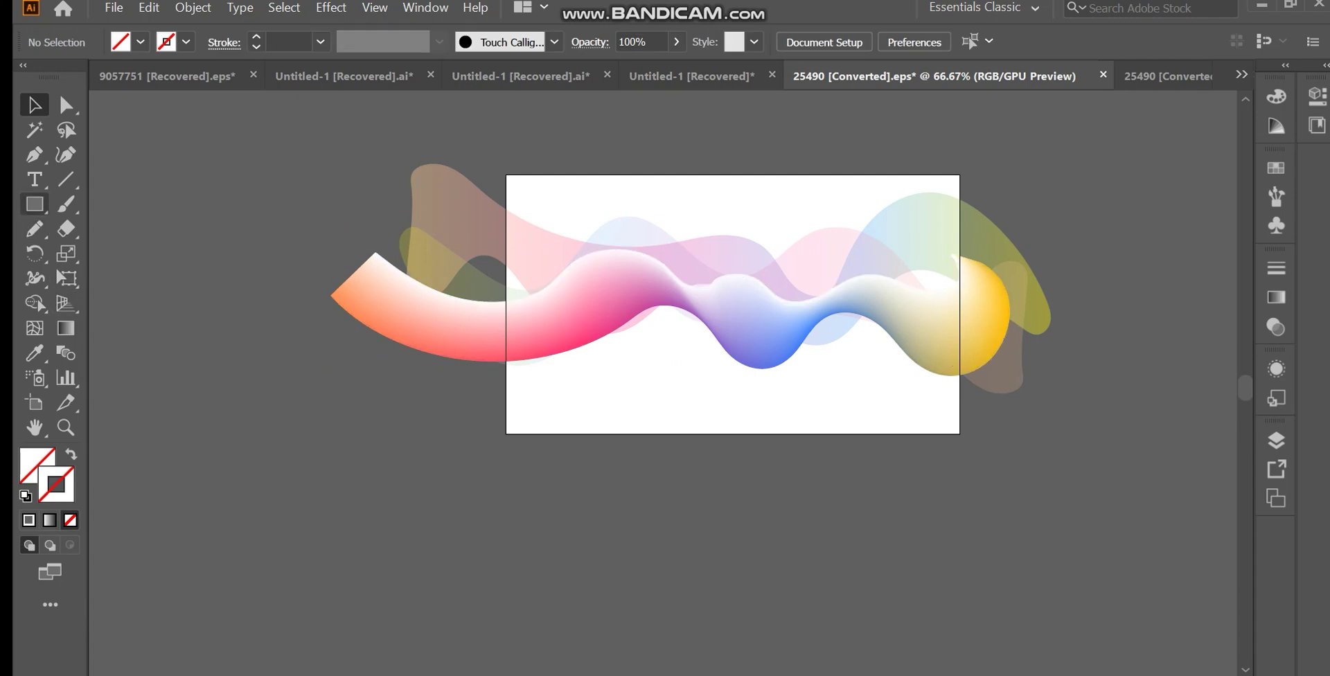
Draw a rectangle over the artwork that exactly covers the artboard.
left_click(34, 204)
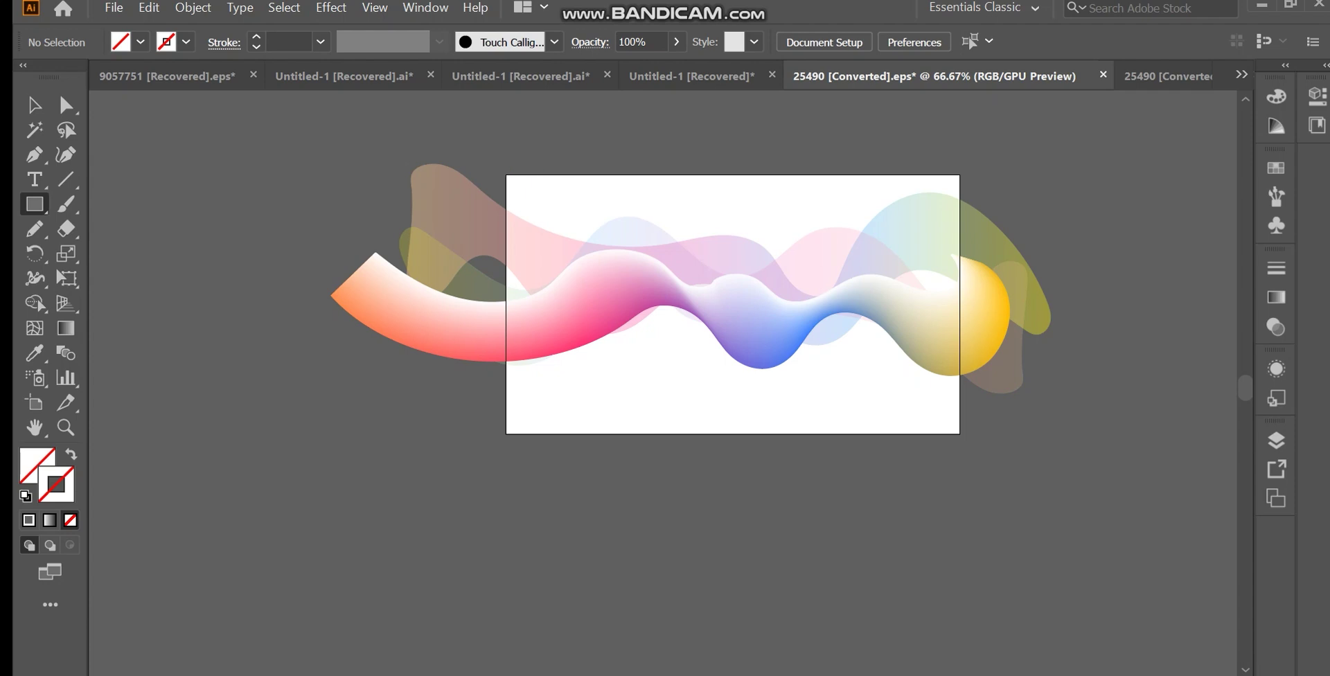
mouse_move(507, 175)
left_mouse_down()
mouse_move(544, 223)
mouse_move(817, 368)
mouse_move(896, 389)
mouse_move(960, 434)
left_mouse_up()
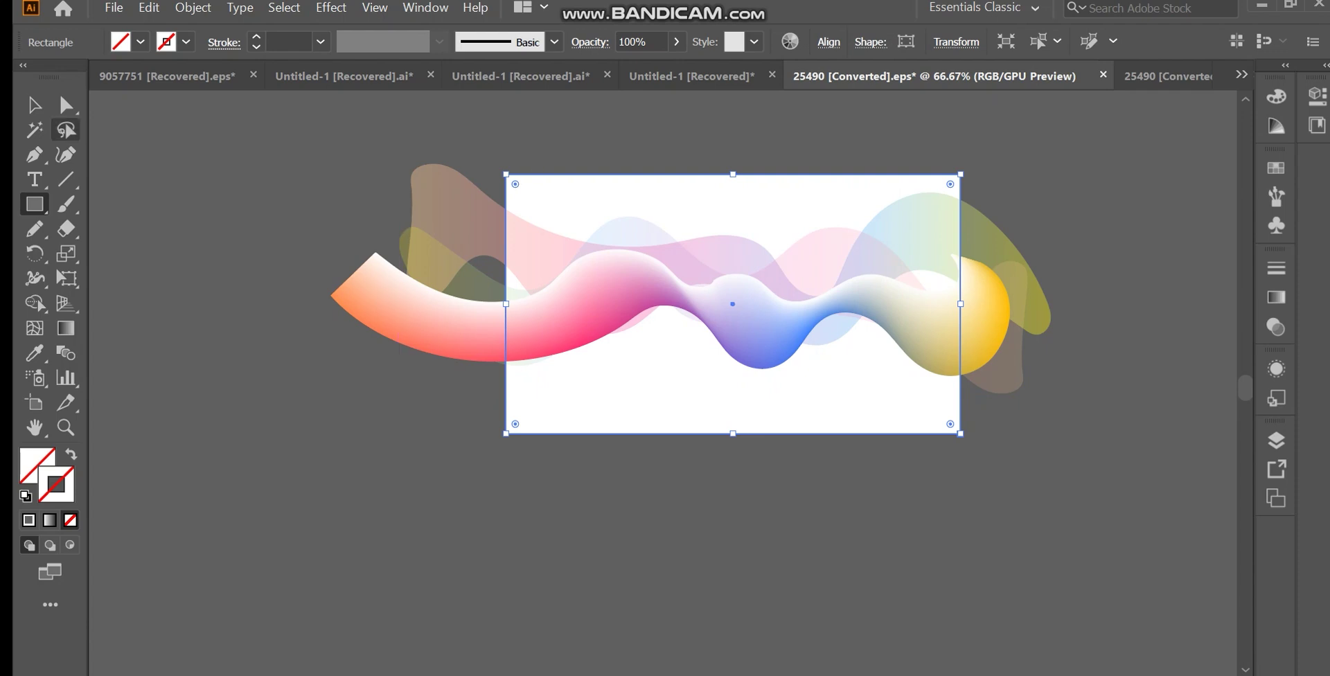
left_click(35, 105)
left_click(332, 167)
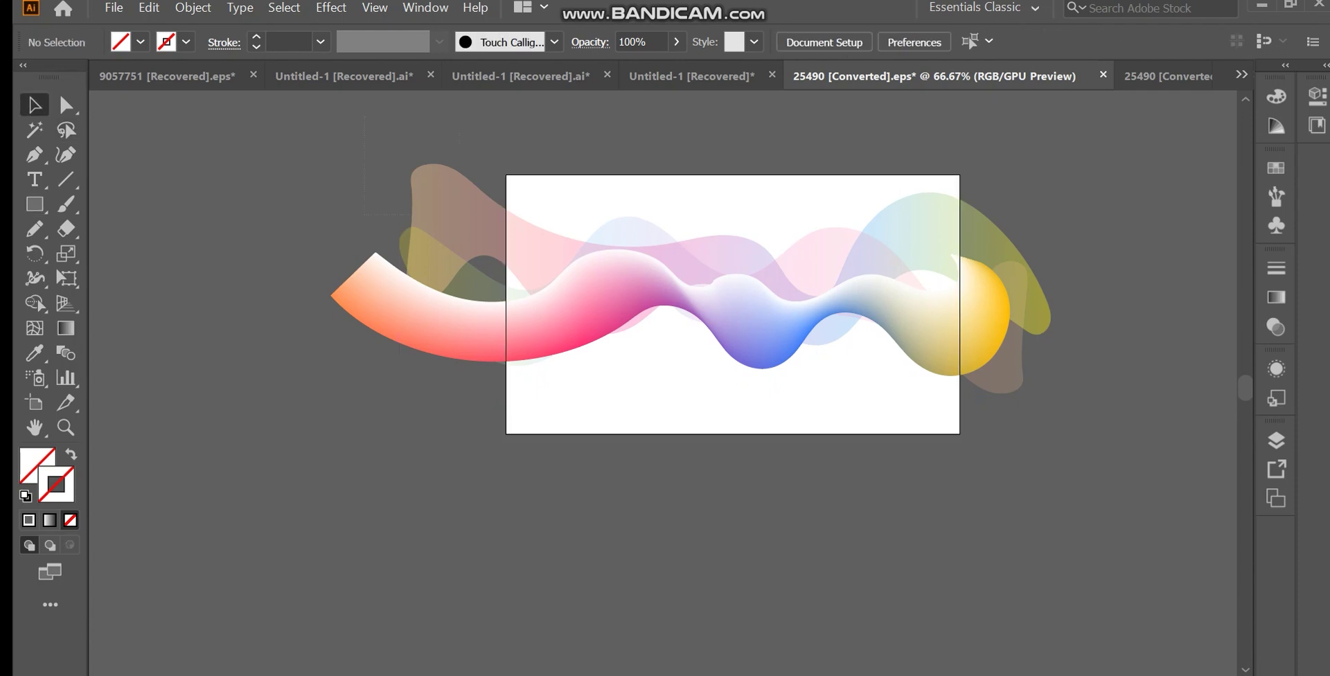
Clip all the artwork to the artboard-sized rectangle with a clipping mask.
key("ctrl+a")
right_click(871, 317)
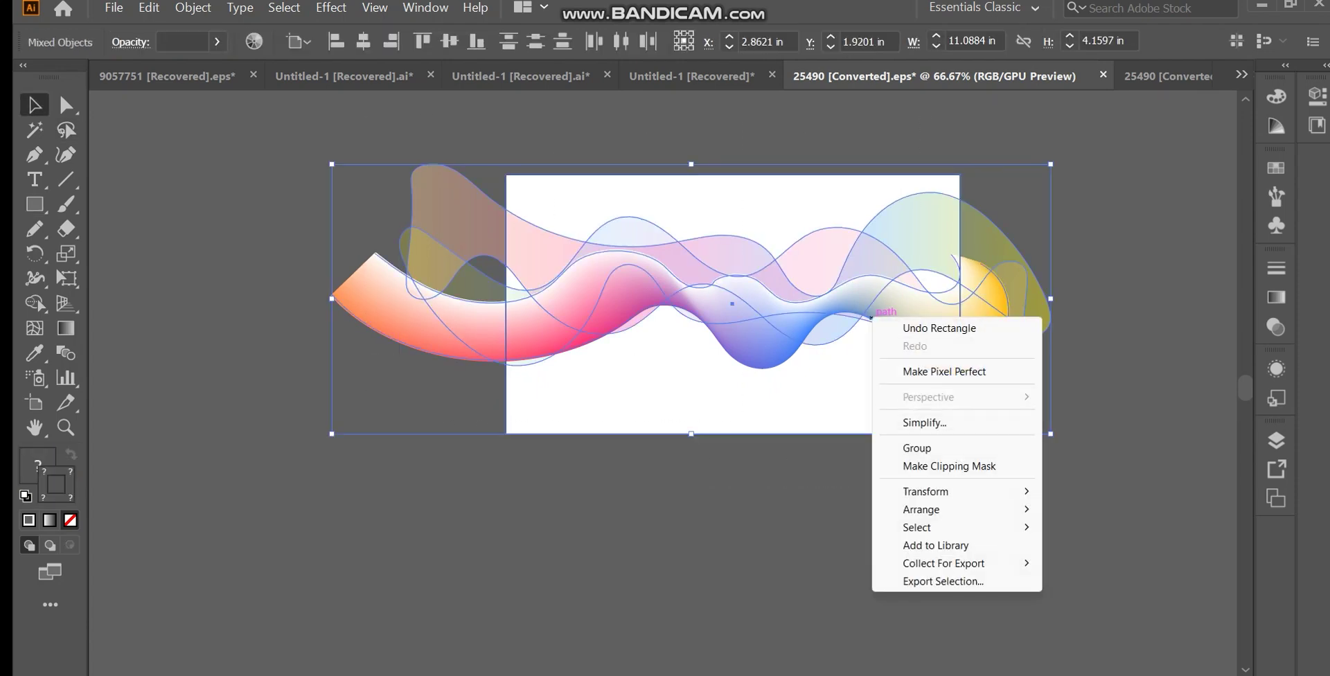
left_click(949, 466)
key("ctrl+shift+a")
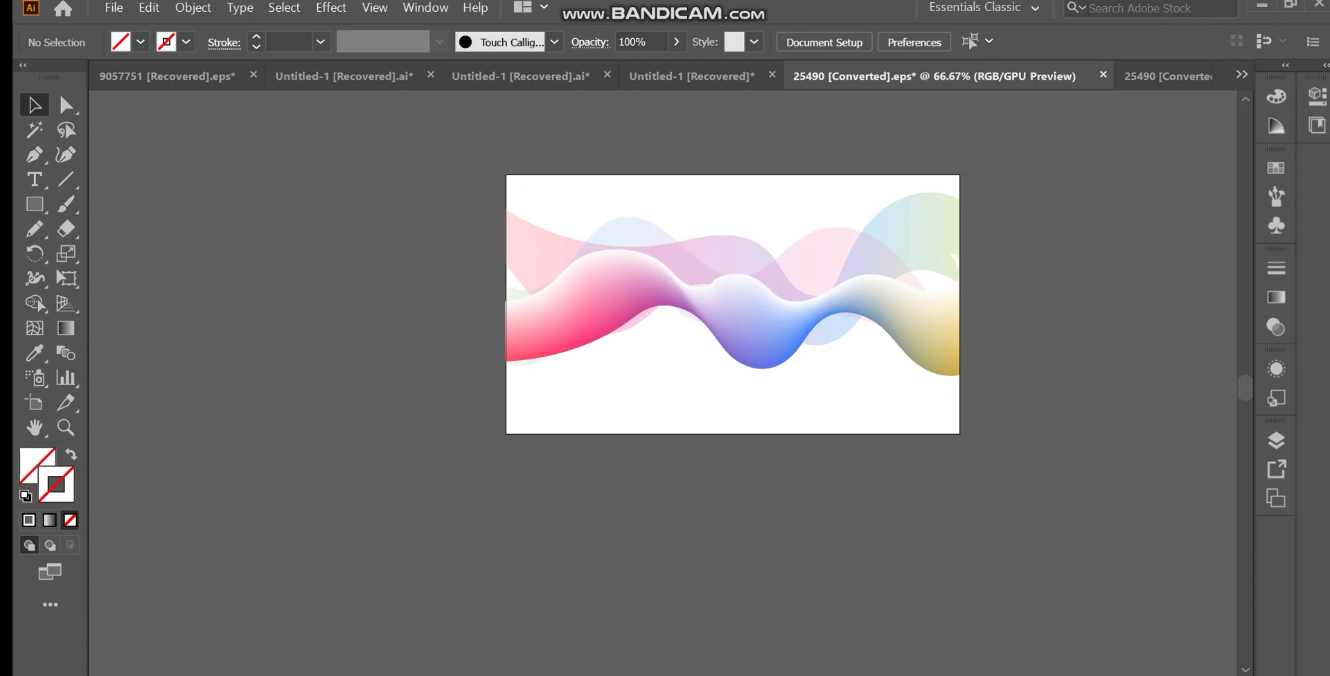
mouse_move(733, 305)
left_mouse_down()
mouse_move(746, 389)
mouse_move(727, 307)
left_mouse_up()
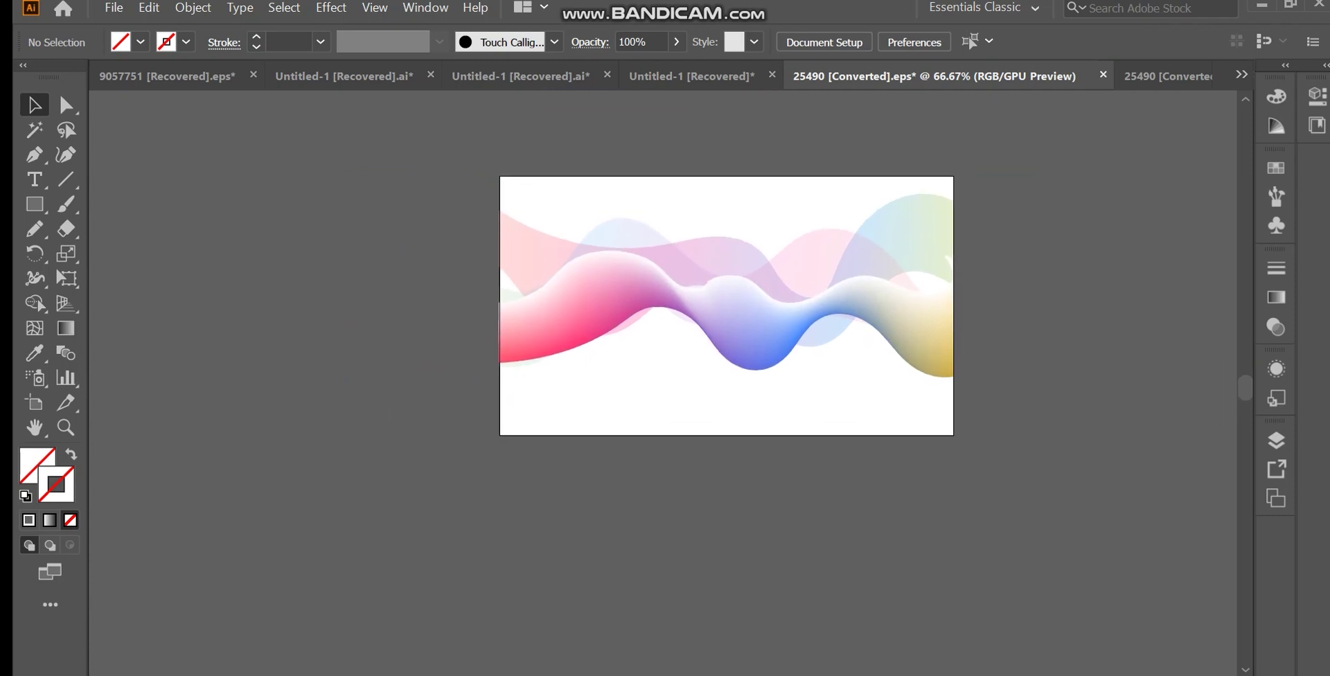
Release the clipping mask from the artwork.
left_click(797, 436)
key("ctrl+alt+7")
left_click(807, 485)
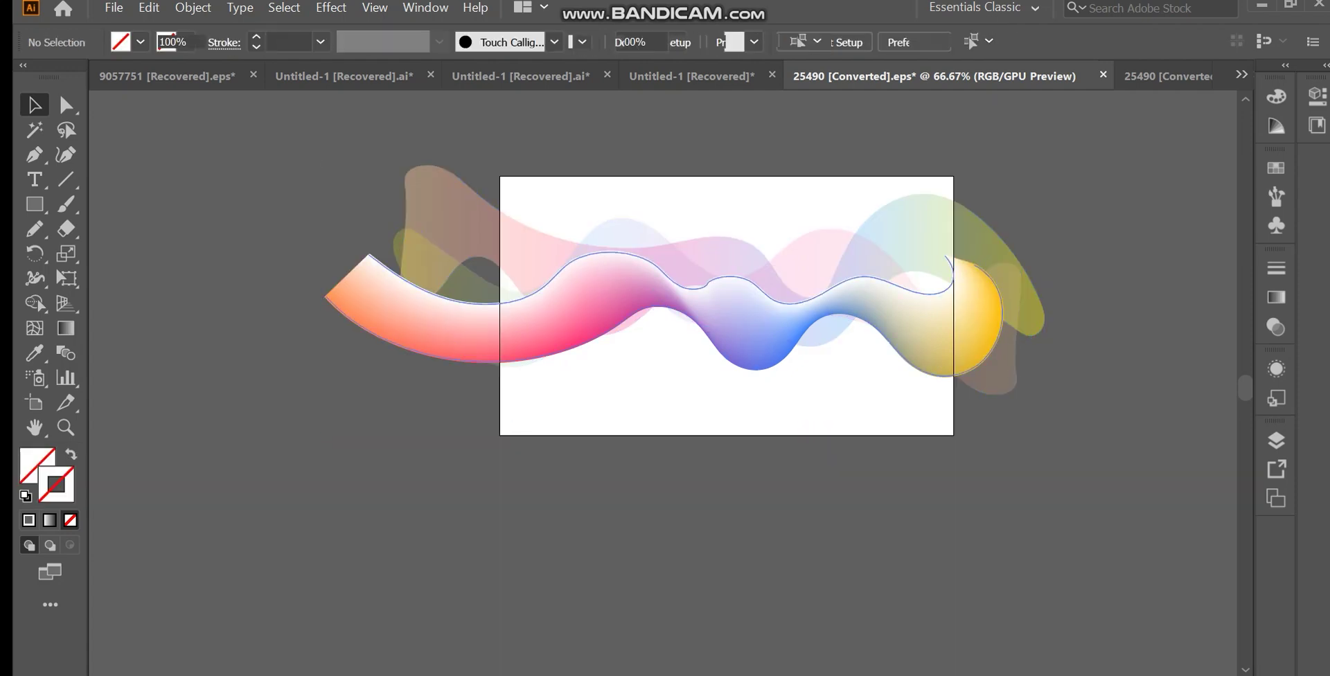
Lower the blended line ribbon's opacity to 81%.
left_click(752, 304)
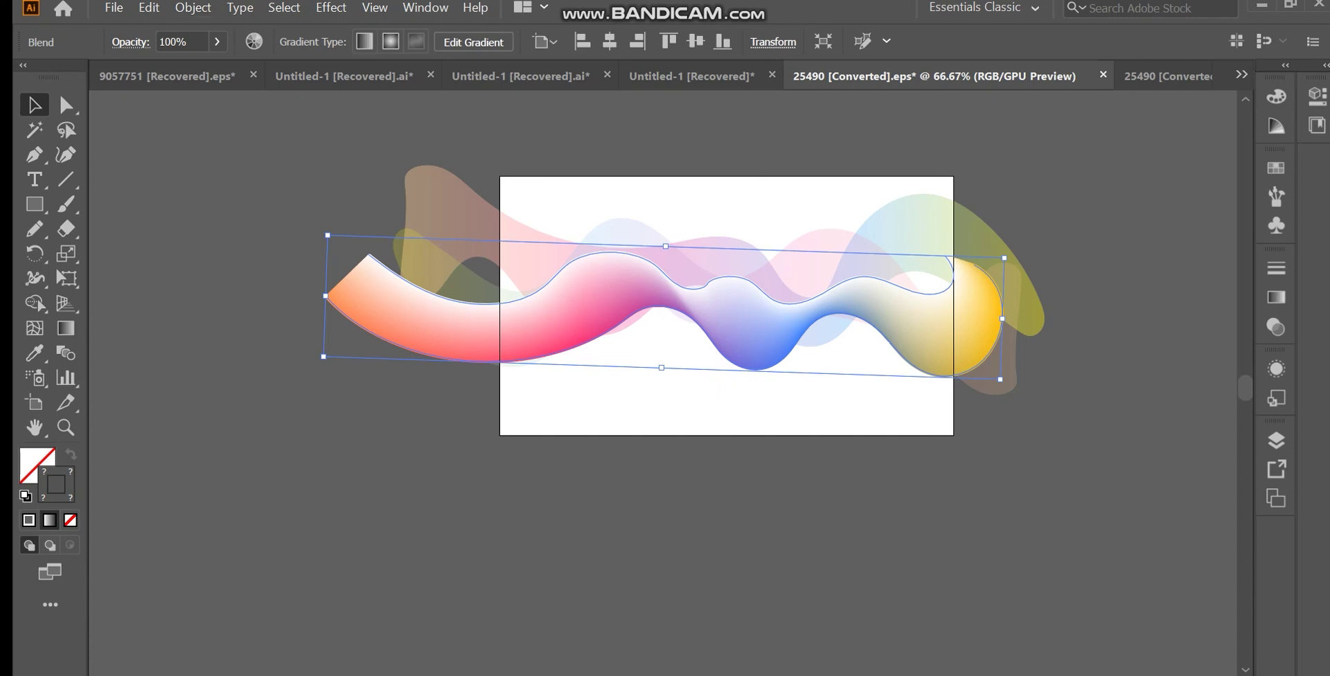
left_click(217, 42)
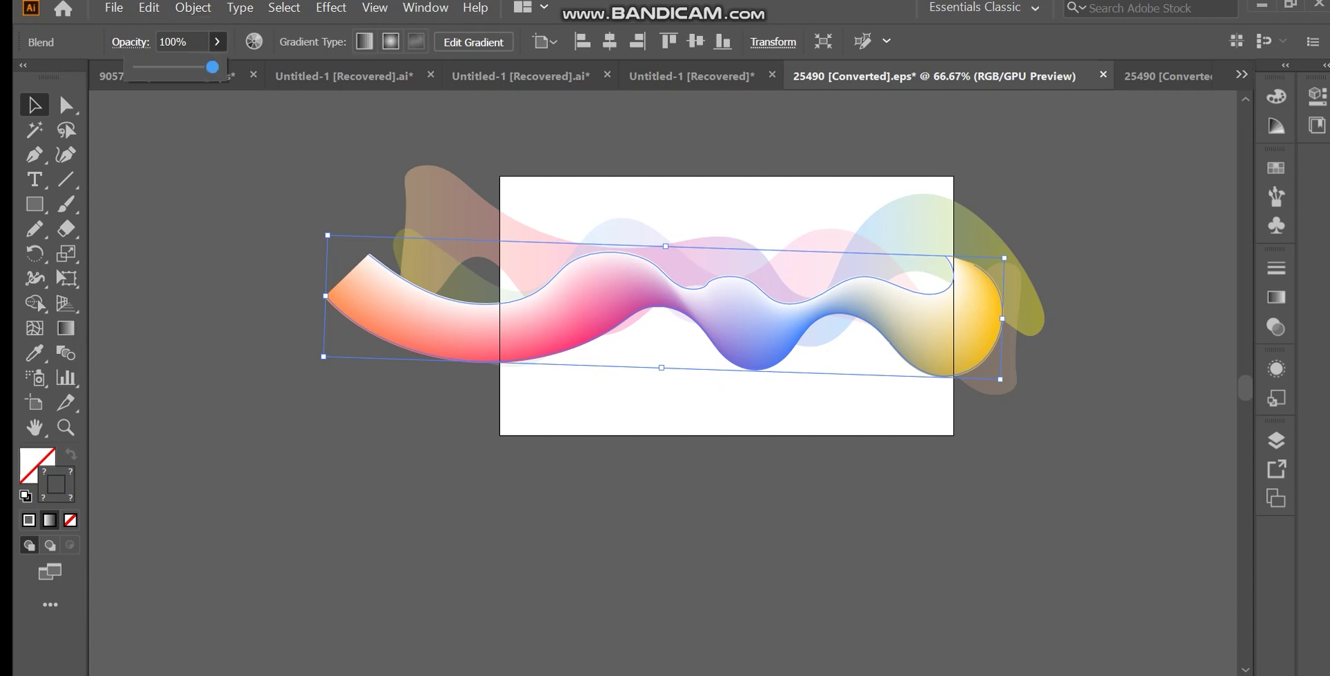
left_click_drag(213, 67, 198, 67)
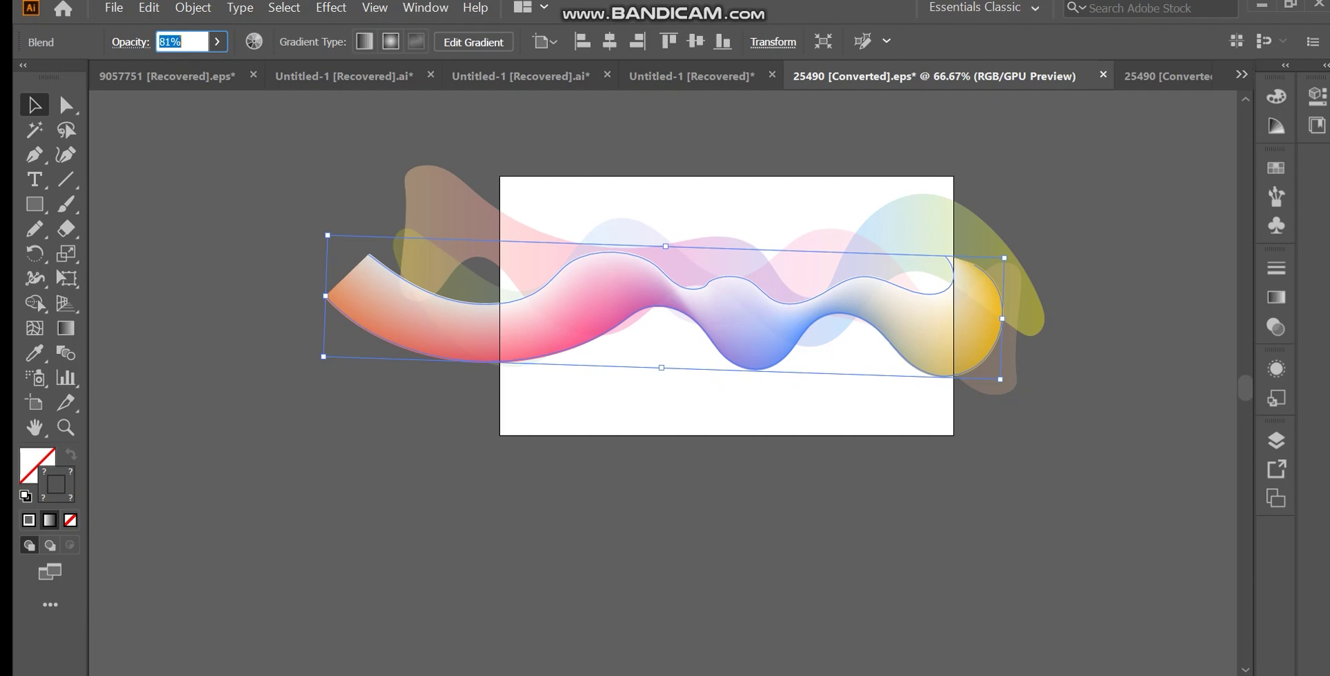
left_click(609, 512)
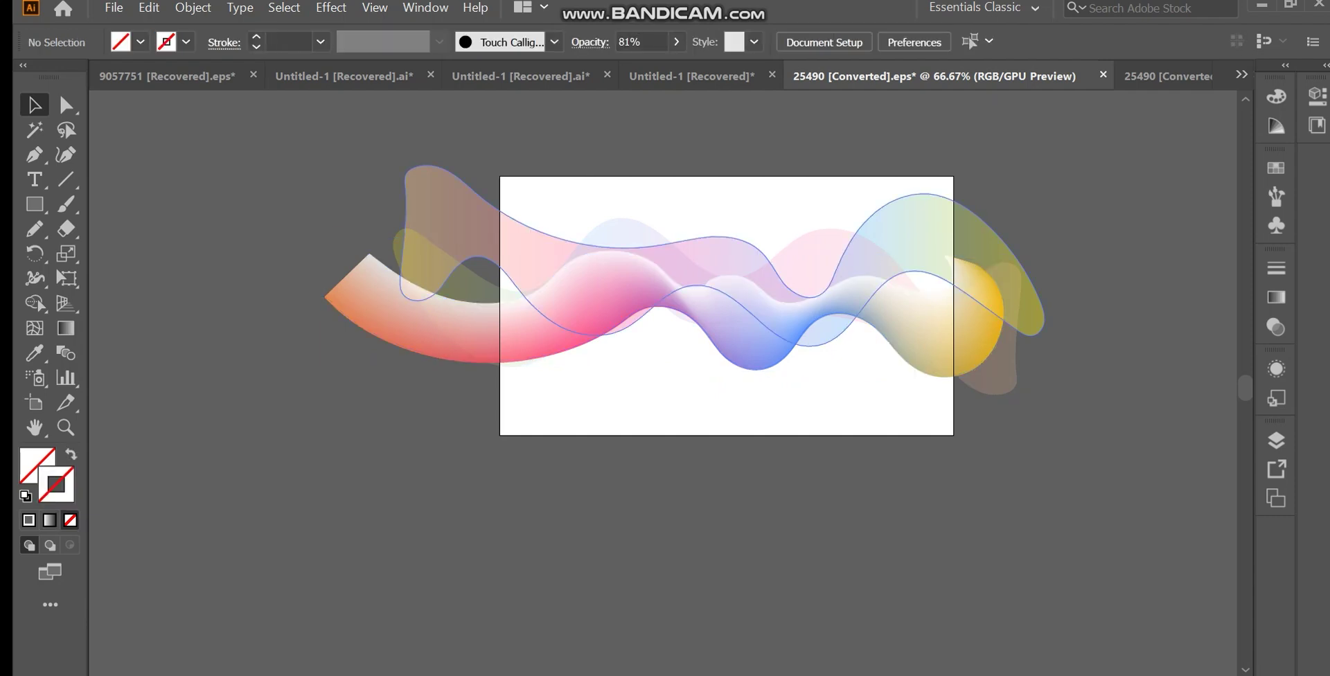
Make a clipping mask from all the ribbons and the artboard-sized rectangle, and select the clipped group.
left_click_drag(483, 151, 976, 464)
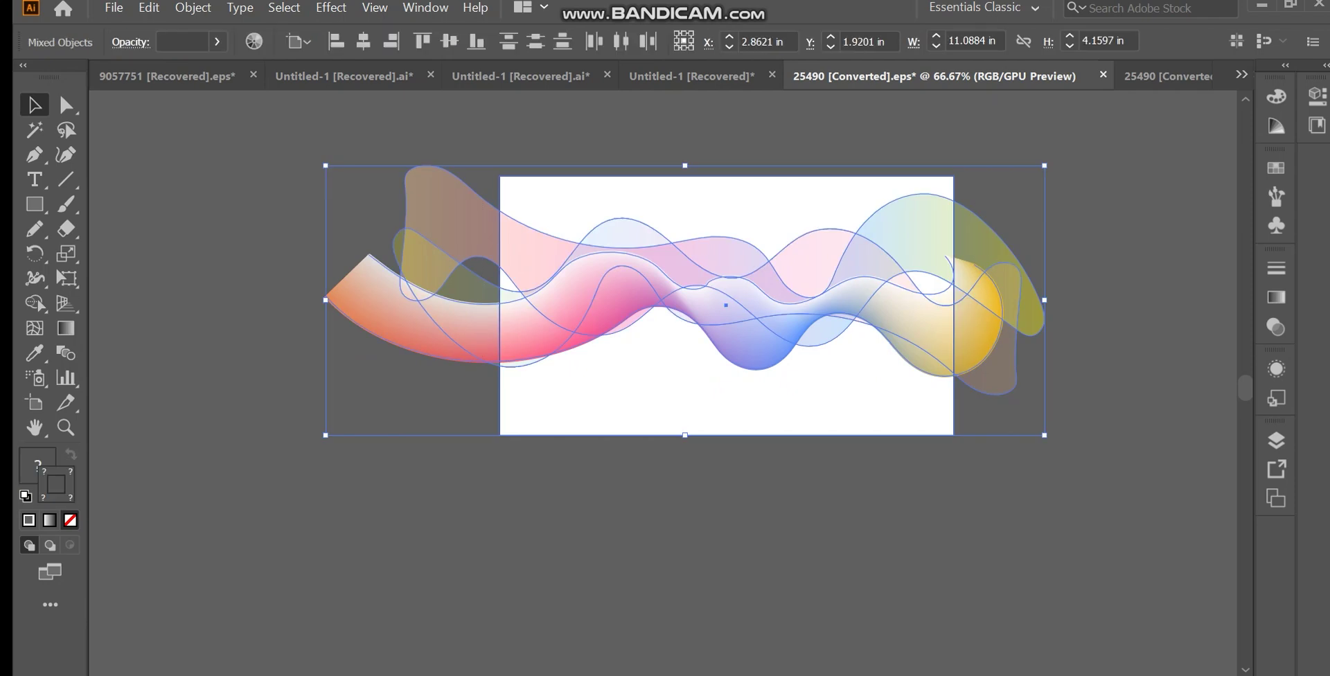
right_click(832, 273)
left_click(909, 422)
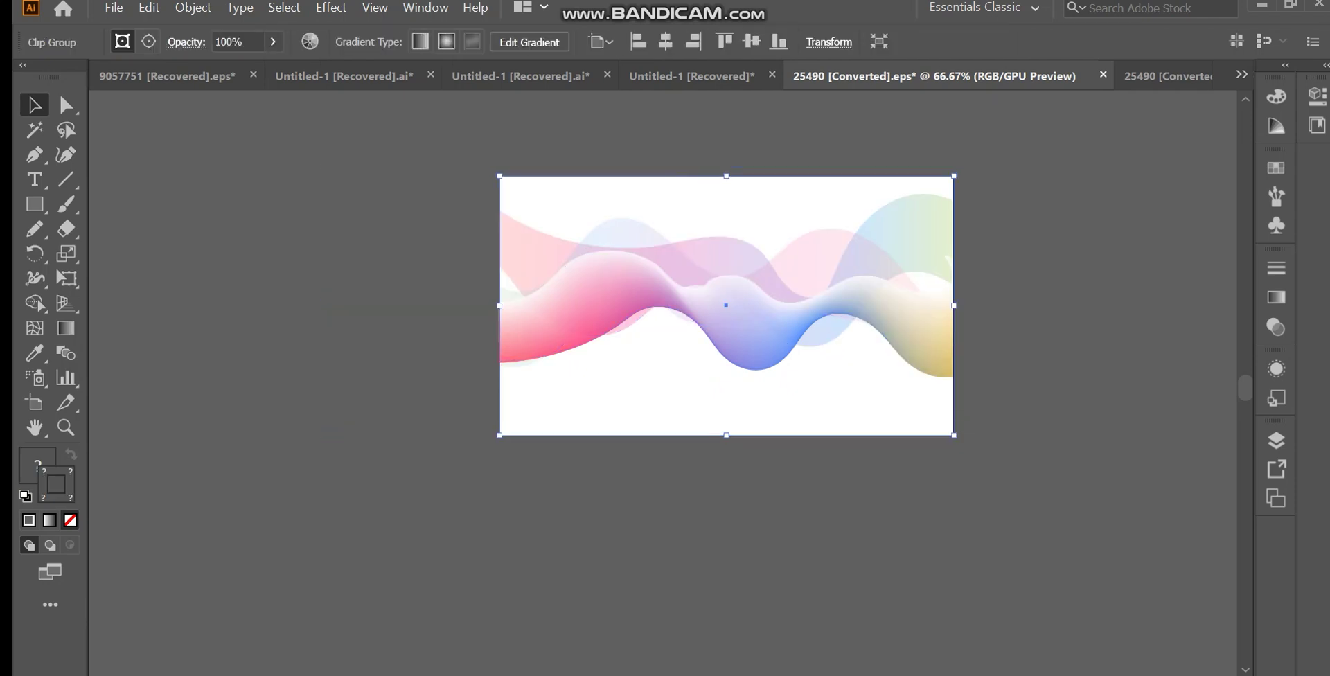
key("ctrl+shift+a")
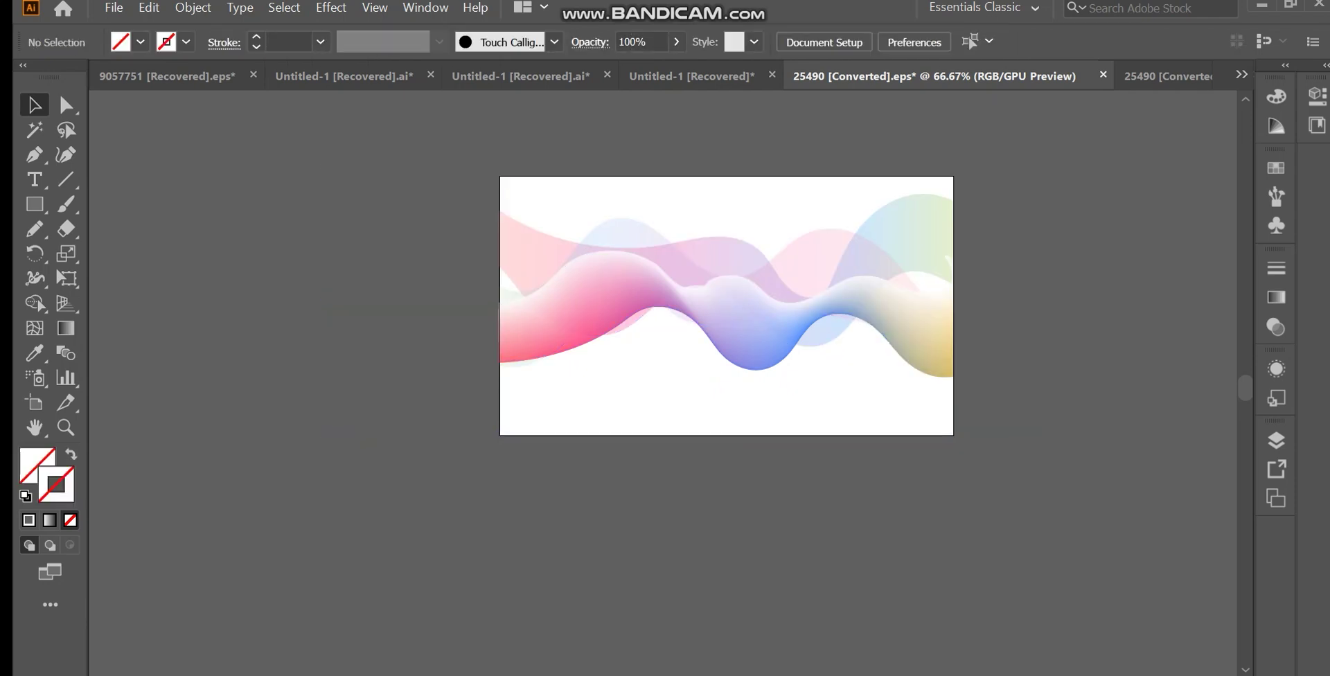
left_click_drag(727, 306, 778, 335)
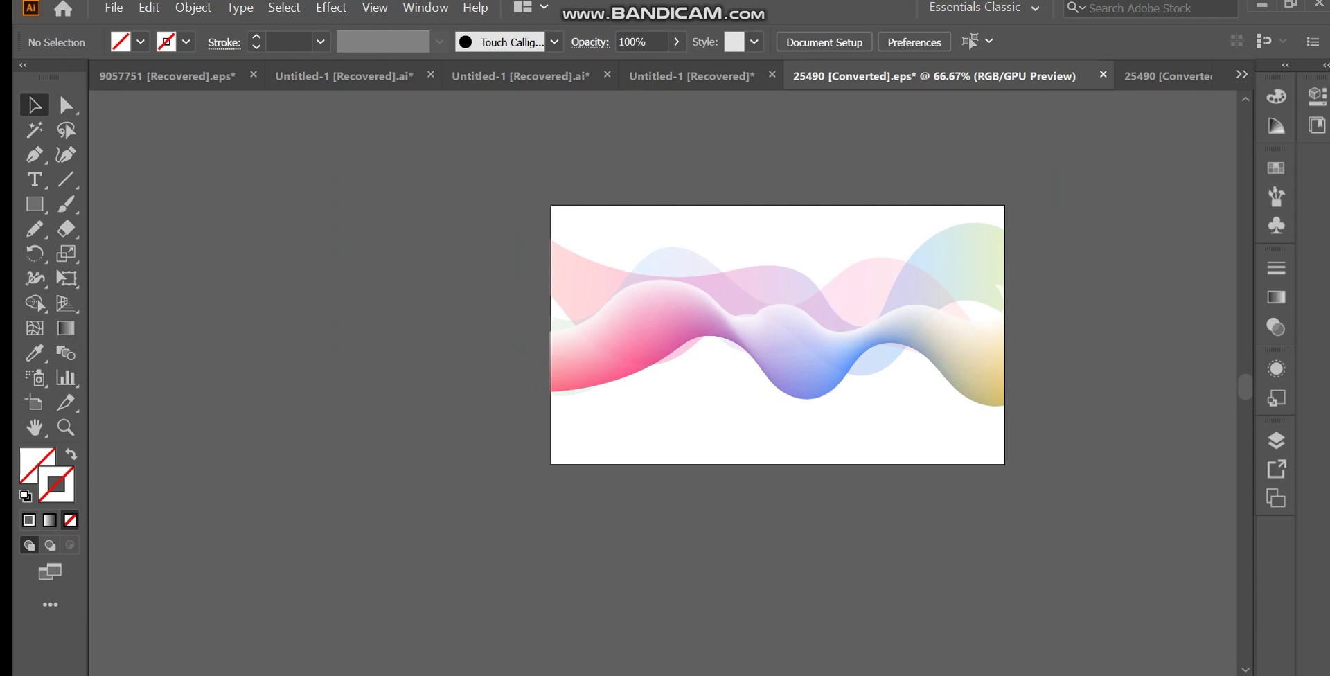
left_click_drag(522, 168, 1049, 492)
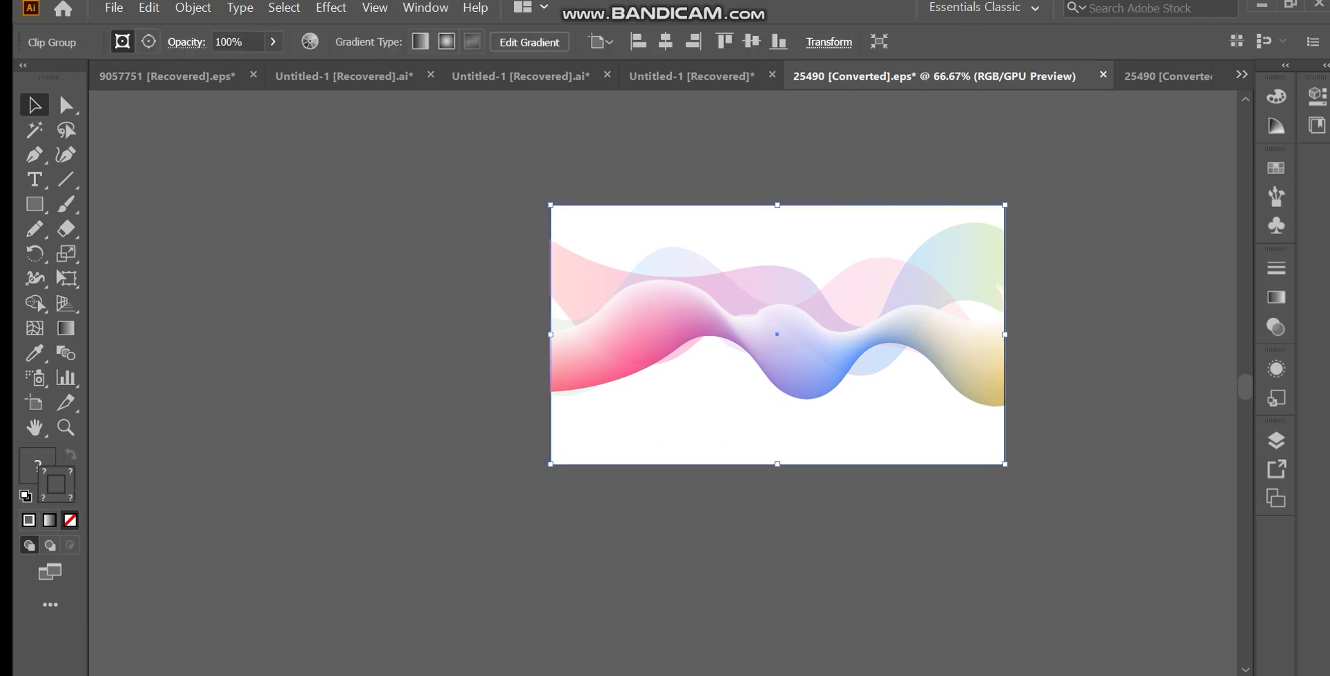